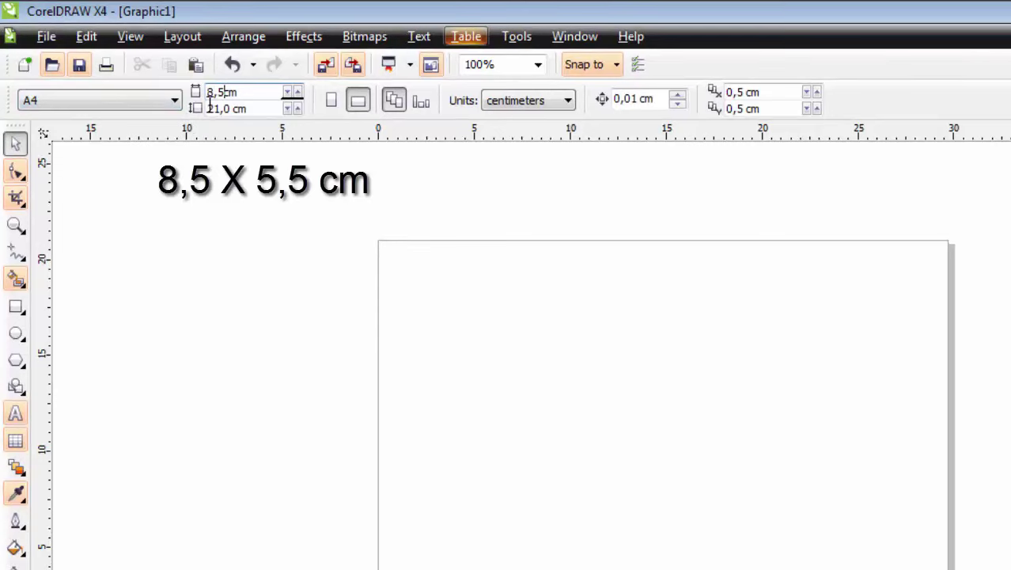
- Set the page size to 8,5 × 5,5 cm
key(Tab)
text(5,5)
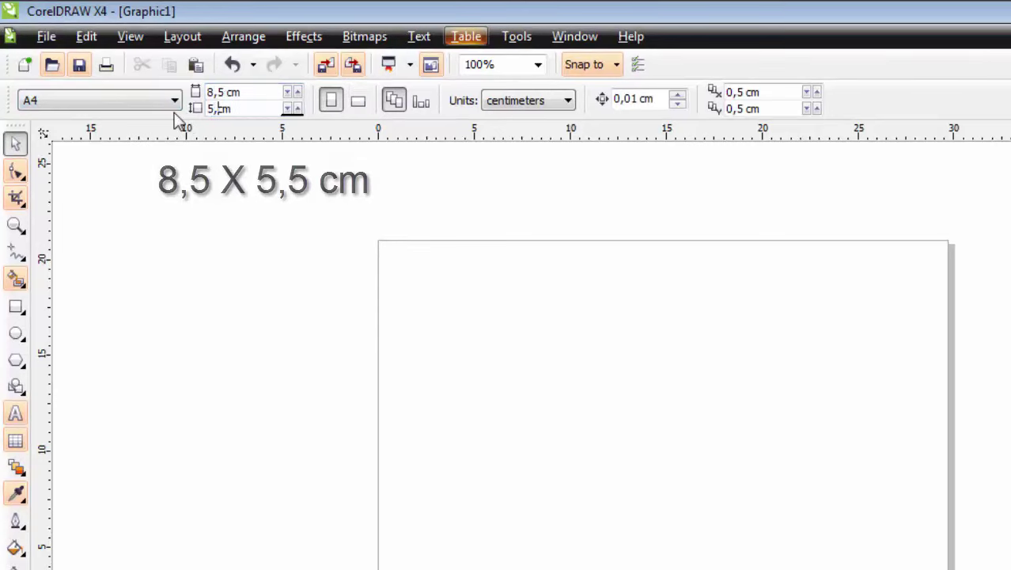
key(Return)
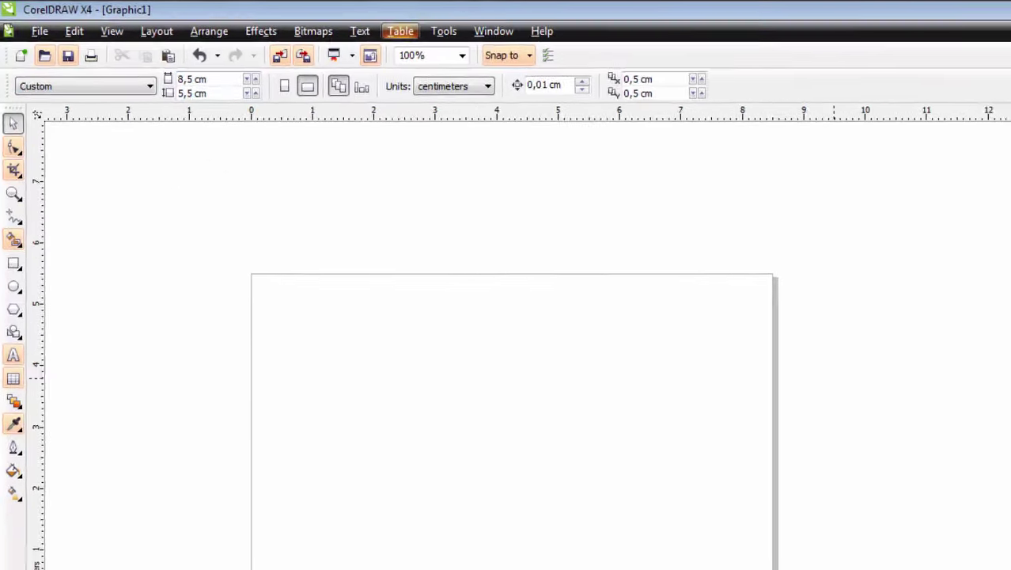
scroll(874, 382, down, 2)
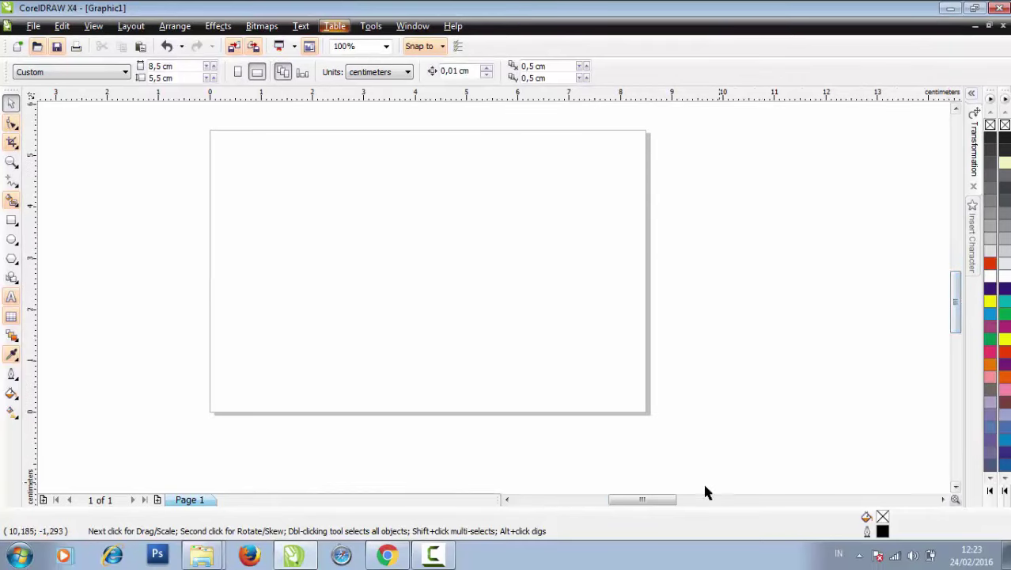
drag(653, 502, 651, 506)
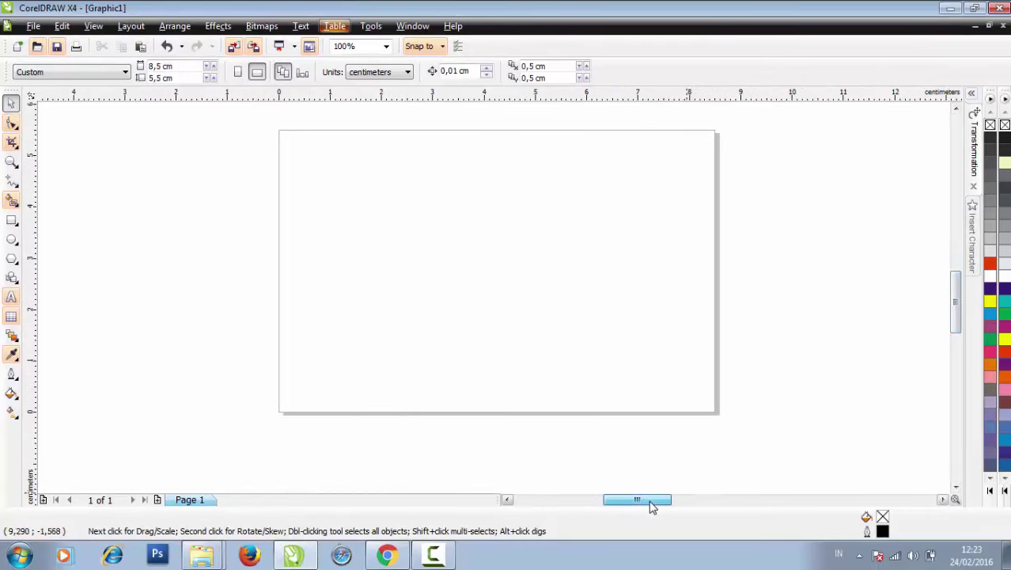
- Draw a rectangle, size it to 8,5 × 5,5 cm and align it exactly over the page
click(11, 221)
drag(148, 161, 393, 361)
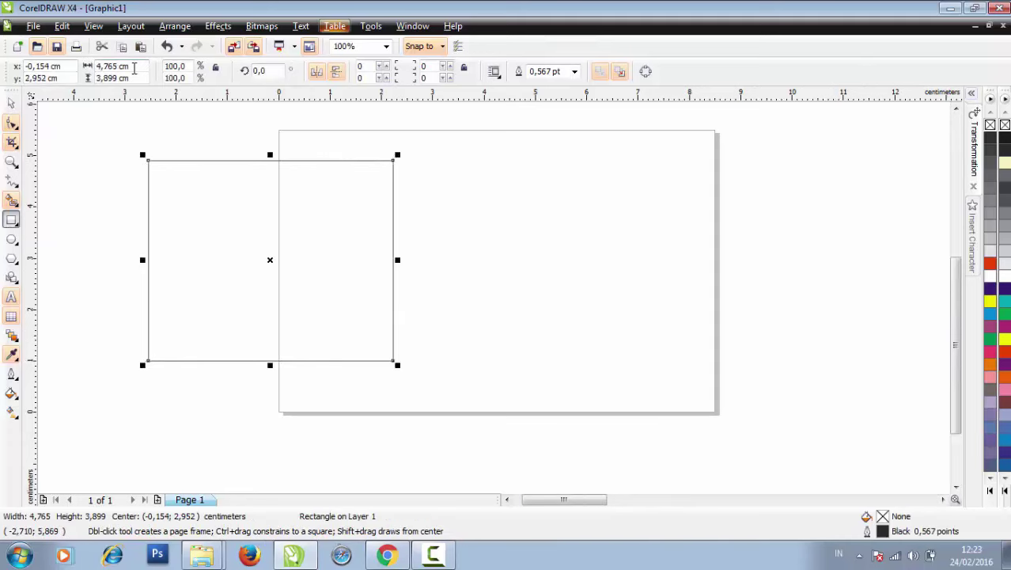
double_click(117, 66)
text(8,)
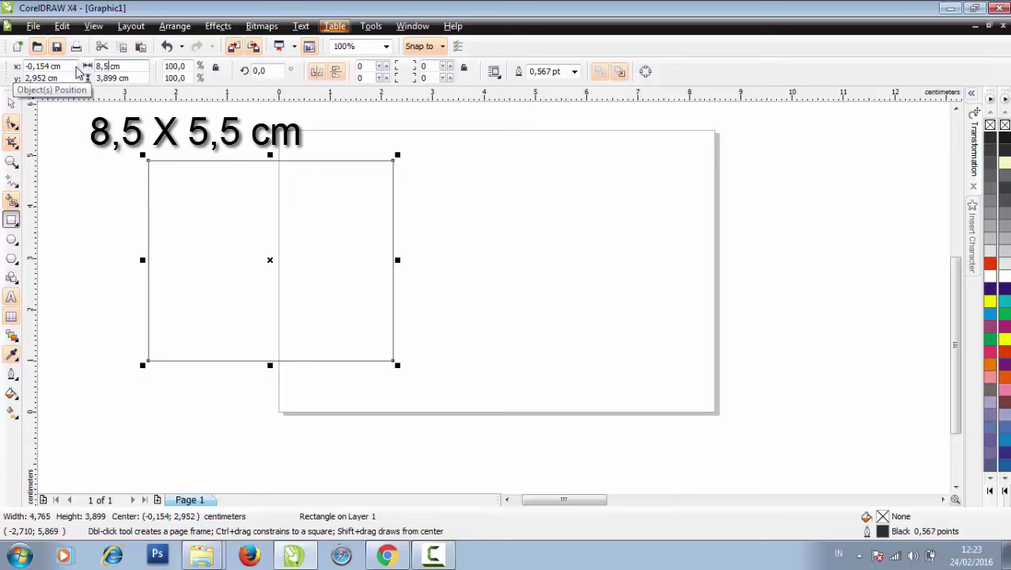
key(Tab)
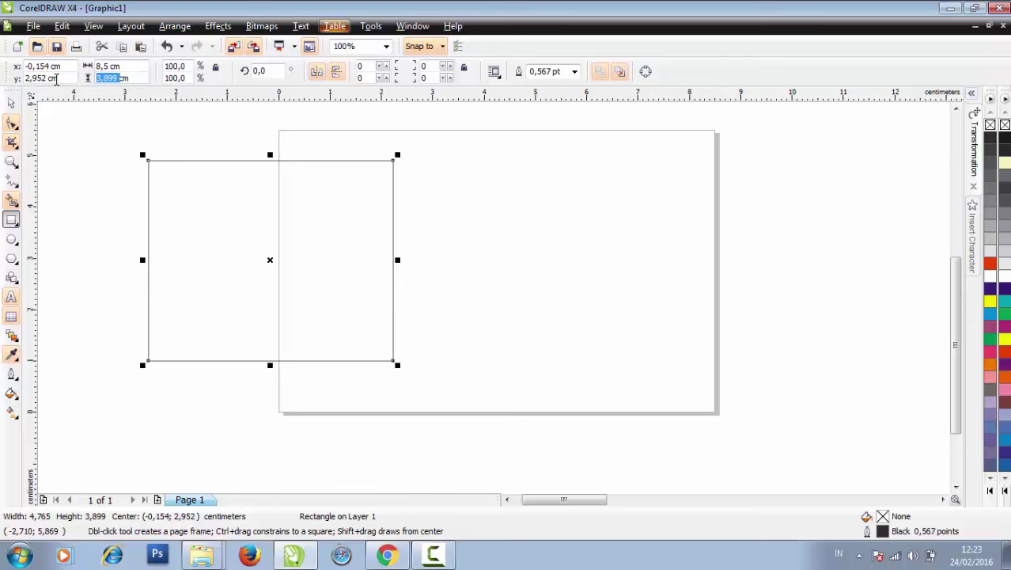
key(Return)
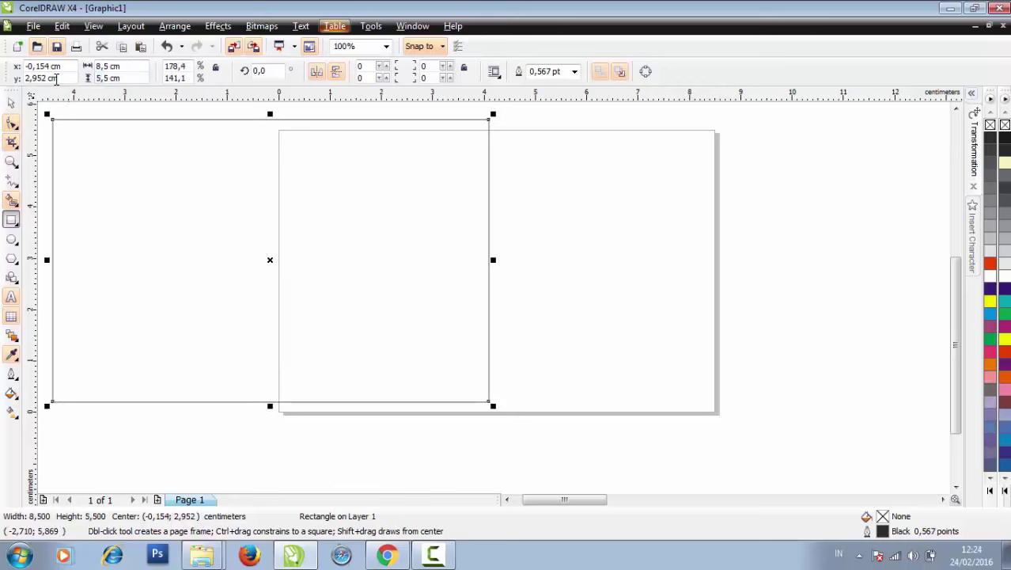
drag(73, 95, 11, 125)
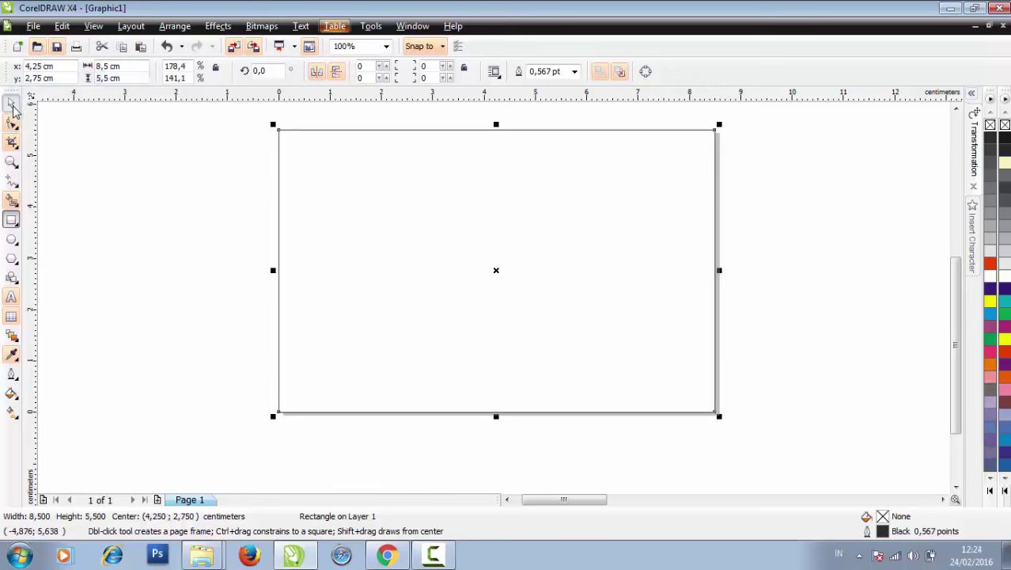
drag(573, 499, 563, 498)
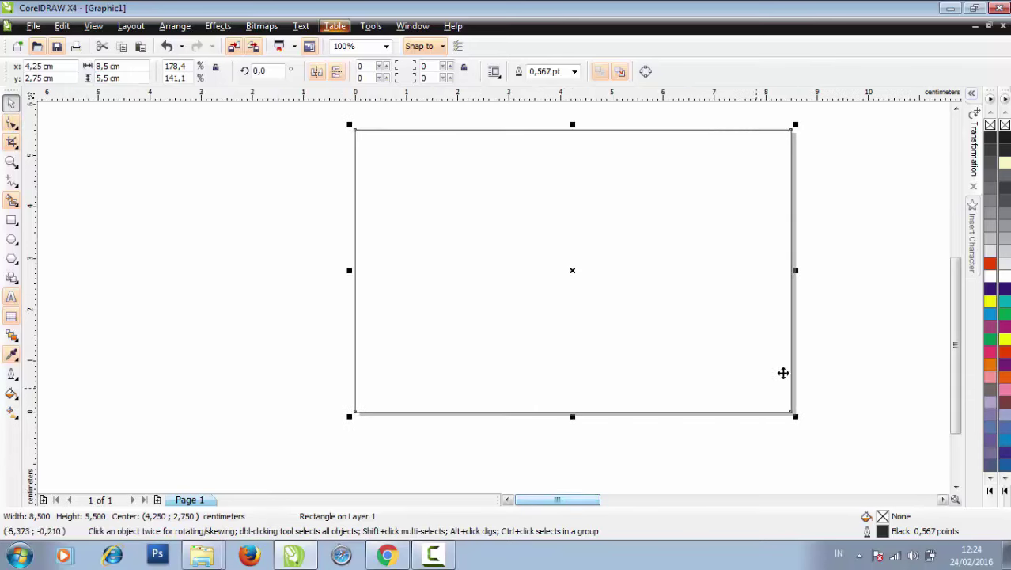
scroll(809, 347, right, 1)
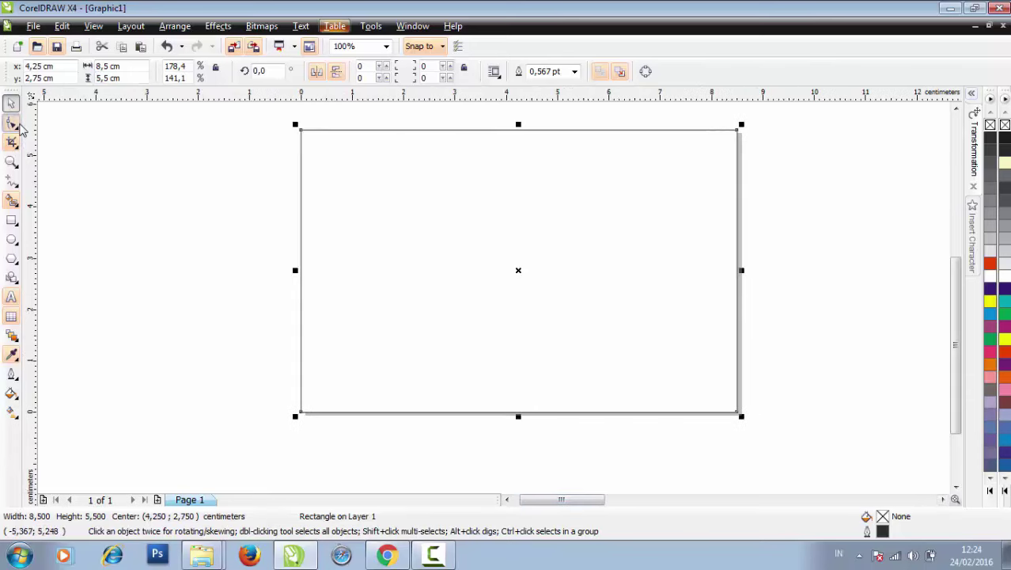
- Evenly round all four corners of the 8,5 × 5,5 cm card rectangle with the Shape tool
click(13, 124)
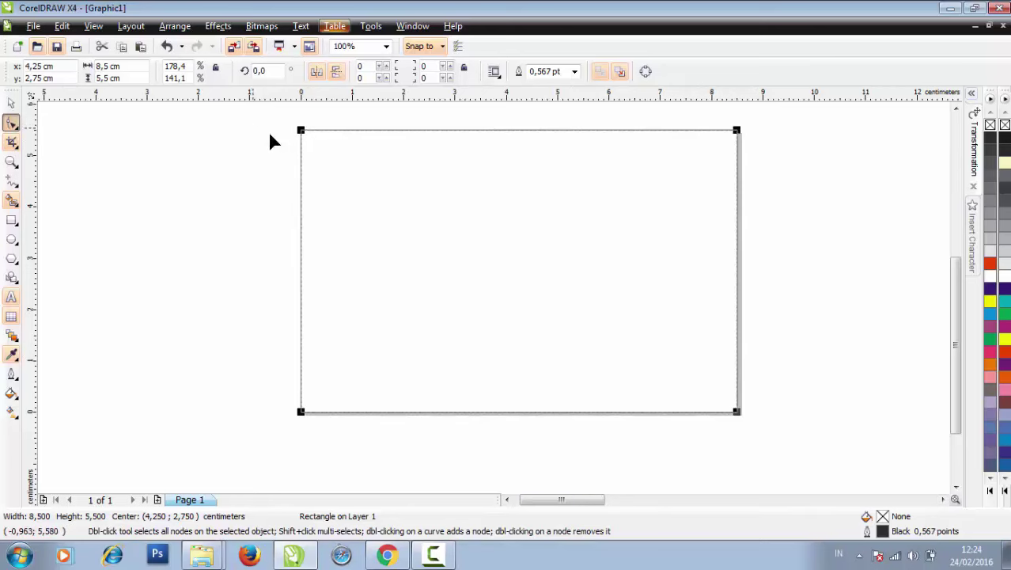
drag(303, 131, 325, 154)
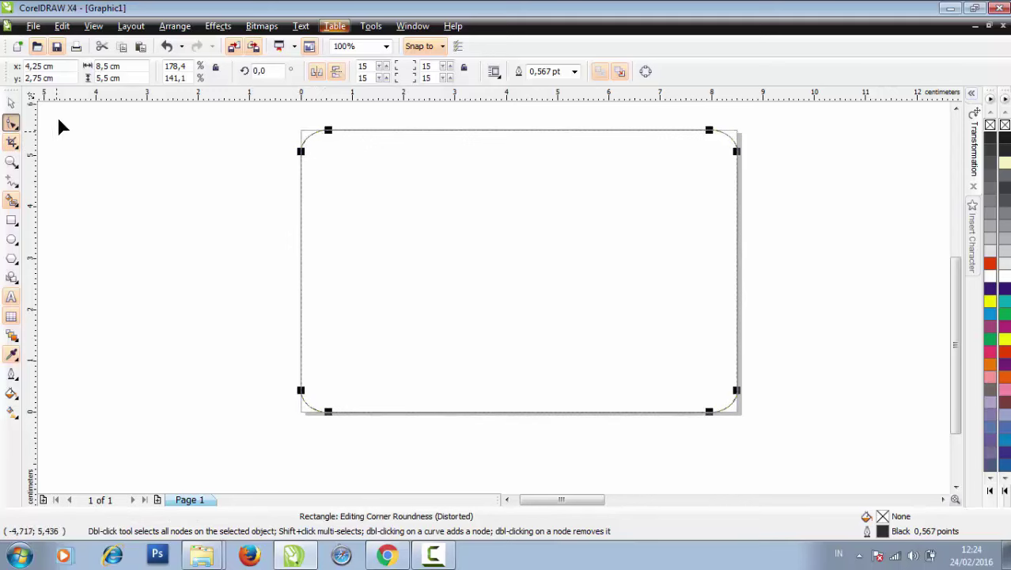
click(12, 103)
key(Escape)
click(432, 222)
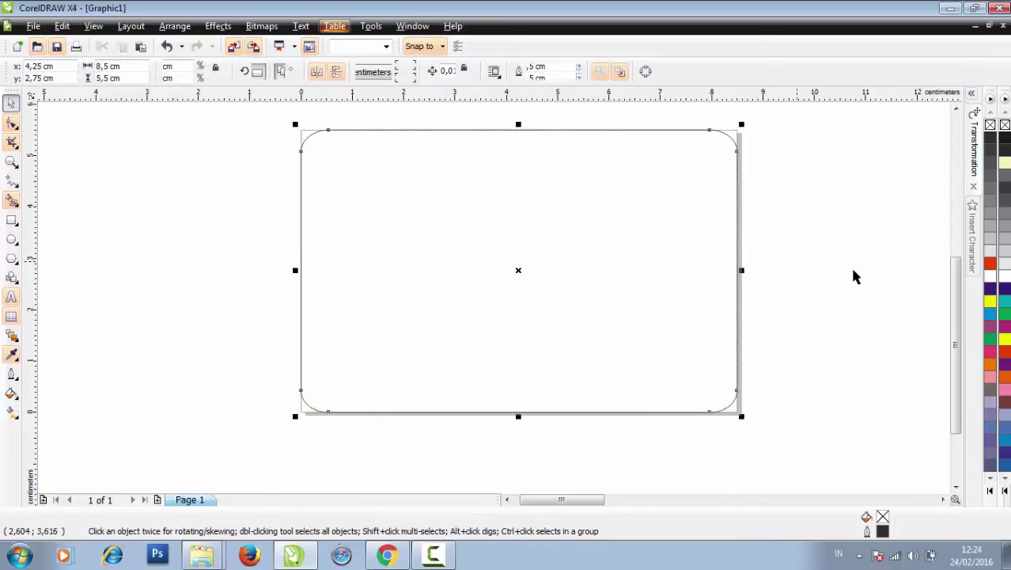
click(849, 264)
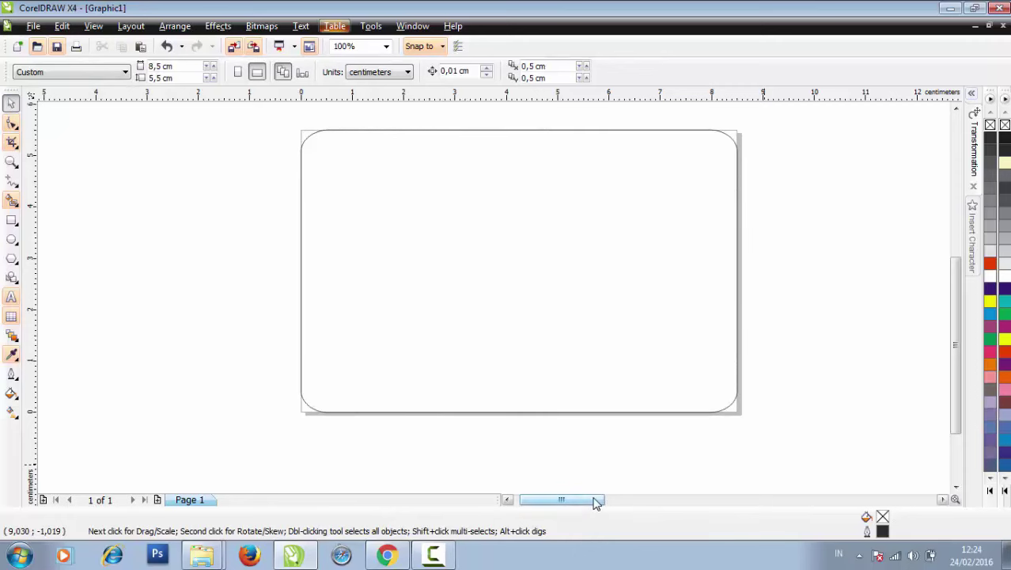
scroll(593, 500, right, 2)
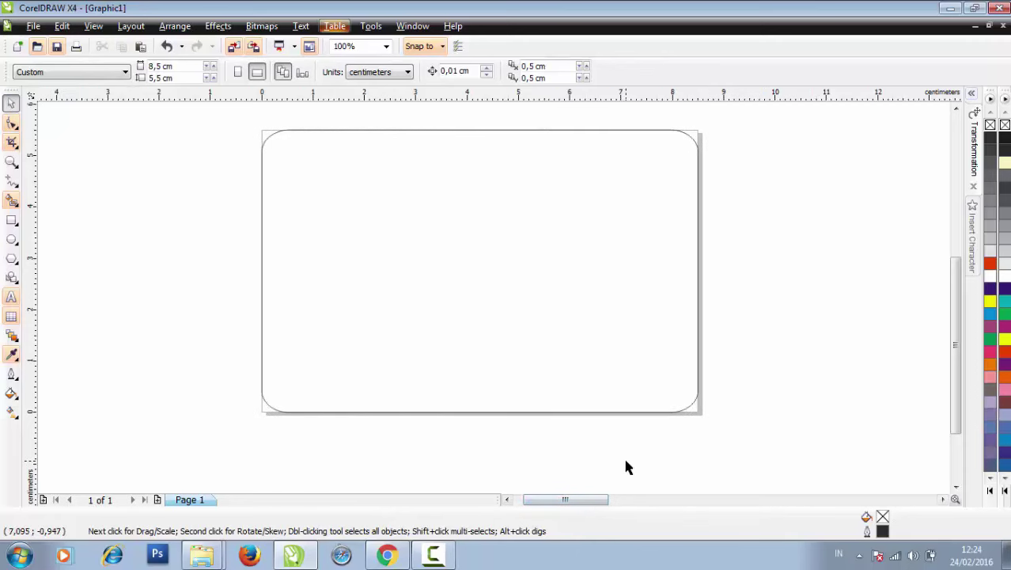
- Draw a full-width strip across the card, move it down and stretch it into a wide middle band
click(11, 223)
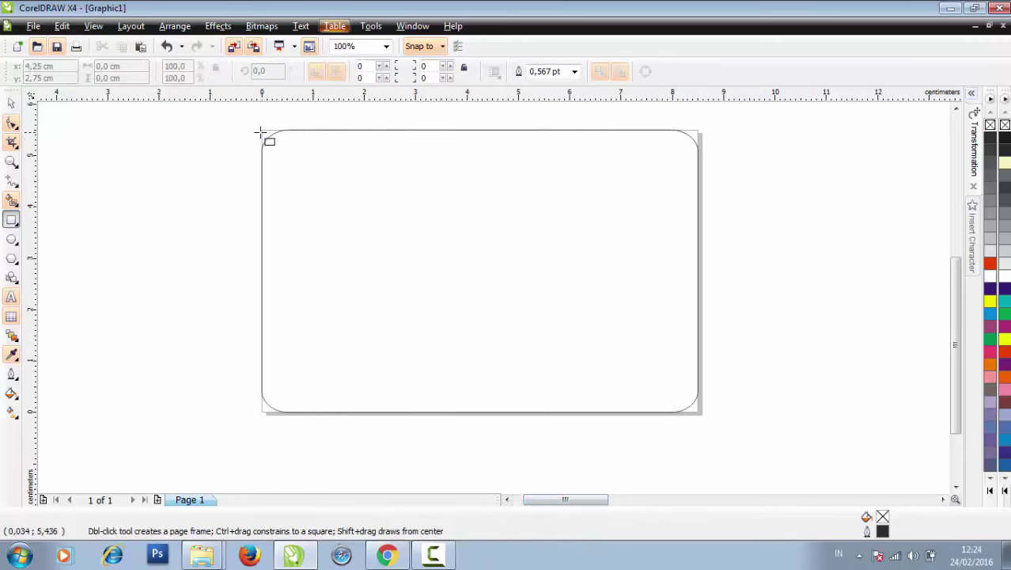
drag(262, 132, 697, 175)
key(space)
drag(327, 151, 329, 188)
click(753, 225)
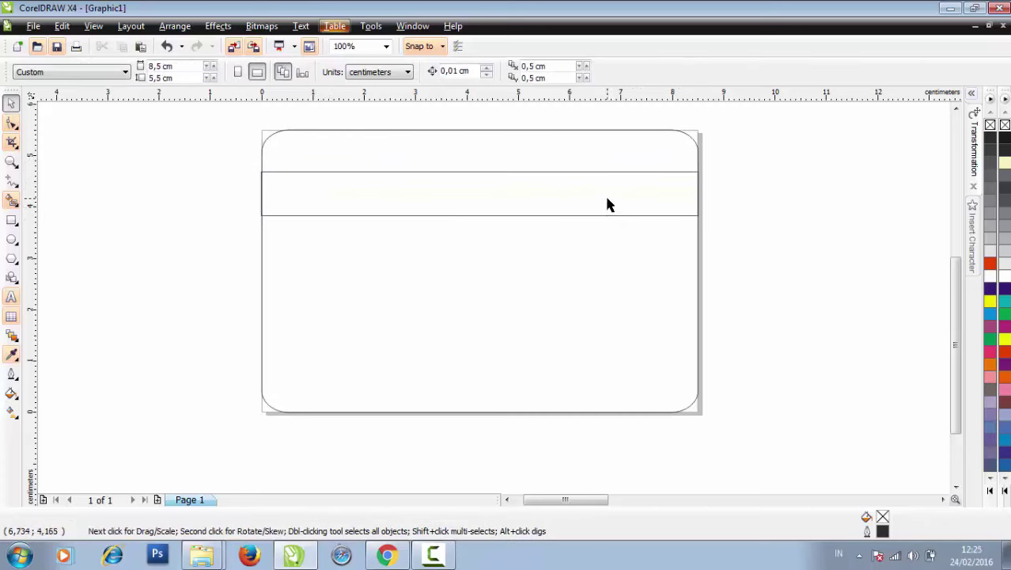
click(607, 204)
drag(479, 216, 493, 316)
click(728, 254)
- Bring bg.jpg from the New folder (2) picture folder into the CorelDRAW document
mouse_move(202, 556)
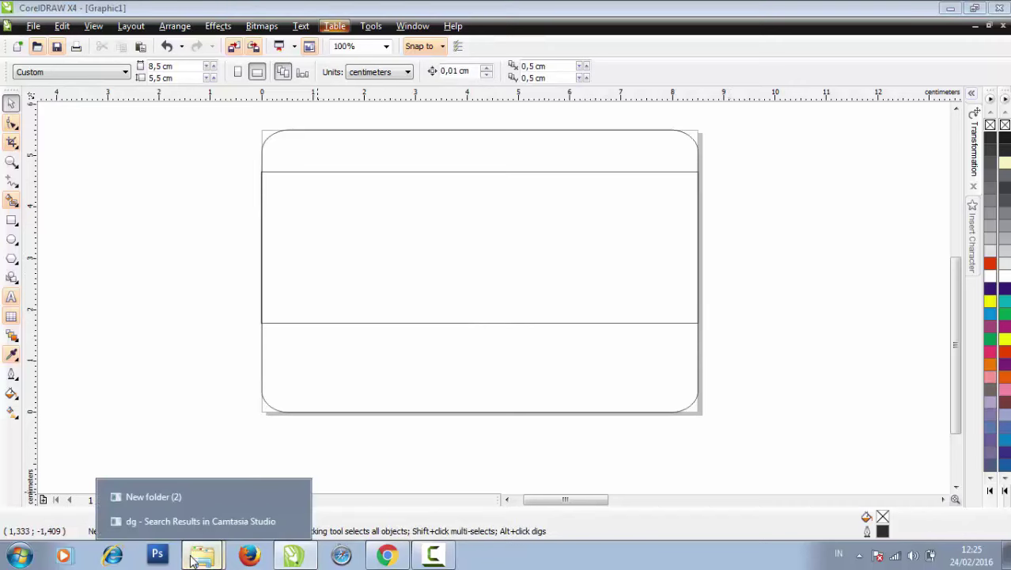
click(197, 505)
click(301, 416)
click(291, 190)
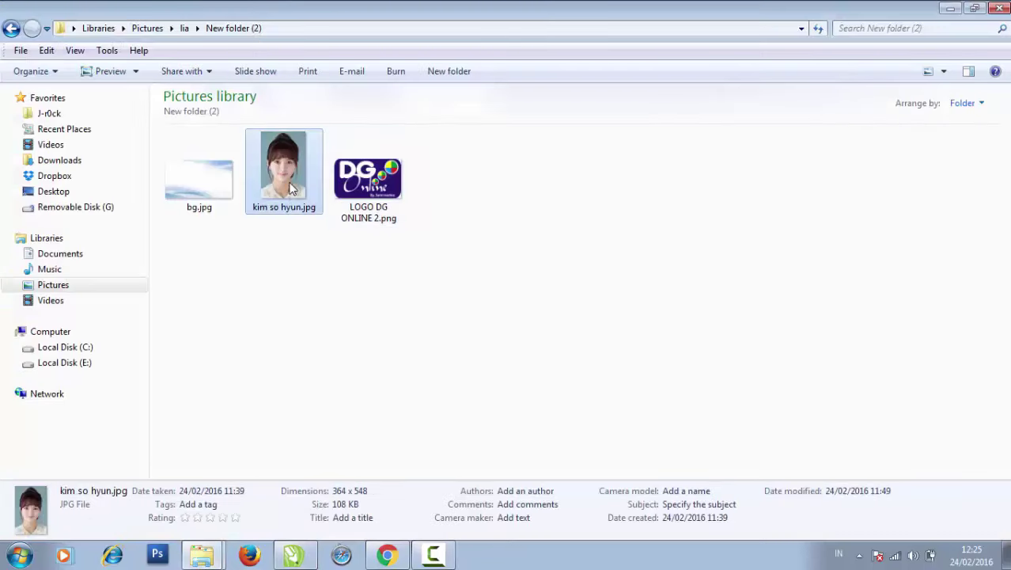
drag(200, 181, 222, 335)
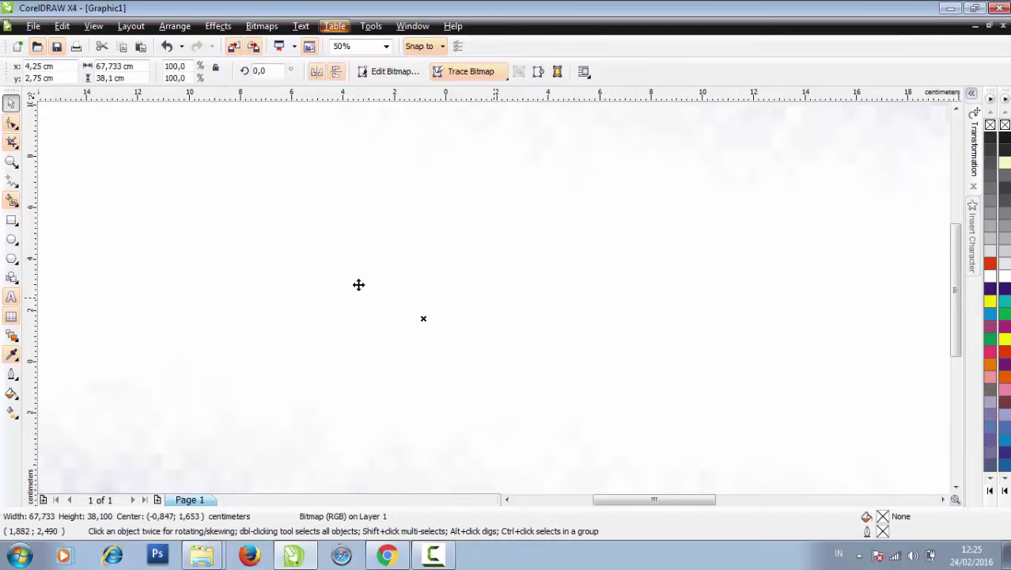
- Scale the bg.jpg bitmap down to 11,613 × 6,532 cm (17,1%) and place it beside the card
scroll(358, 284, down, 4)
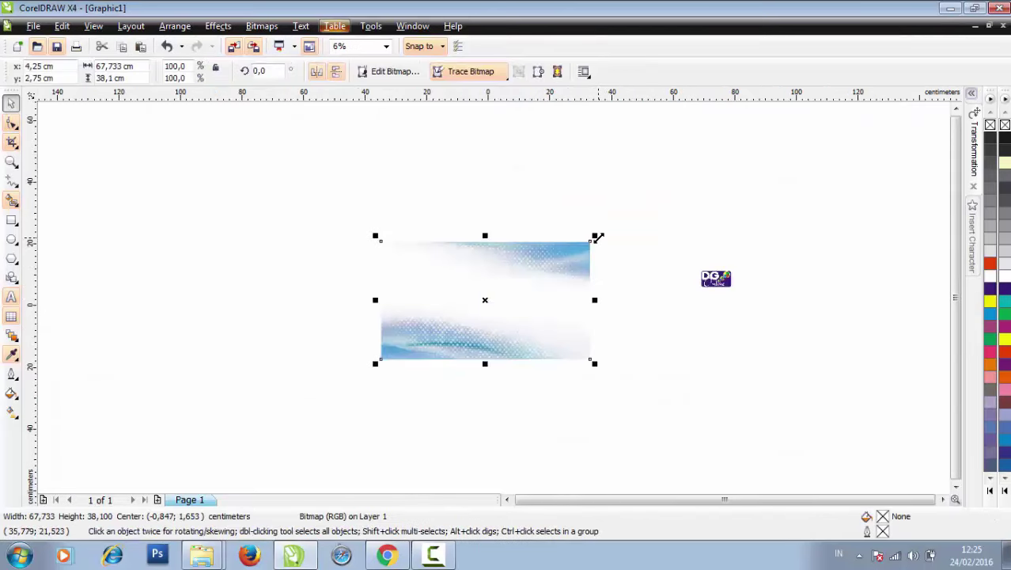
drag(598, 237, 436, 303)
scroll(434, 305, up, 1)
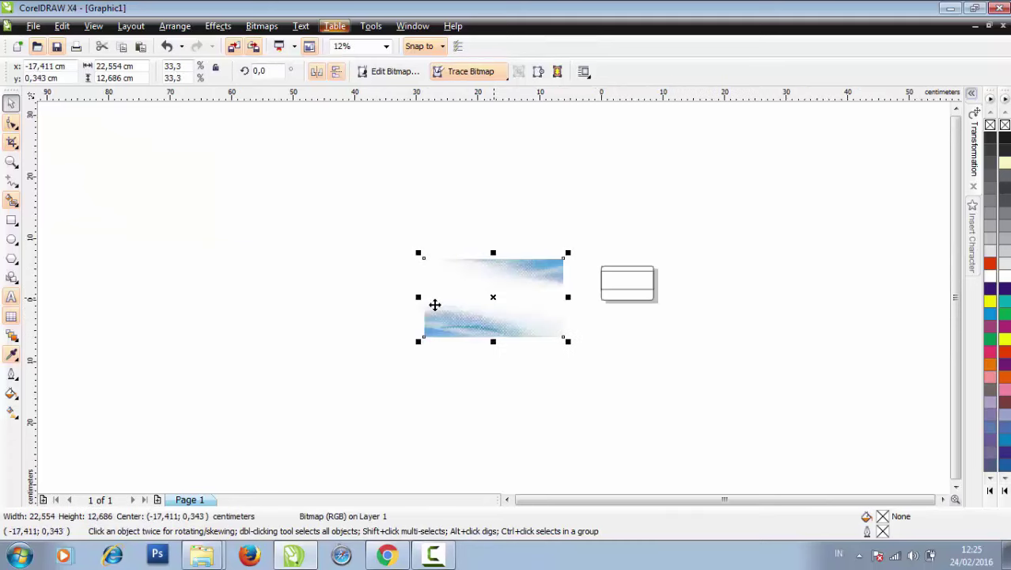
drag(567, 341, 532, 321)
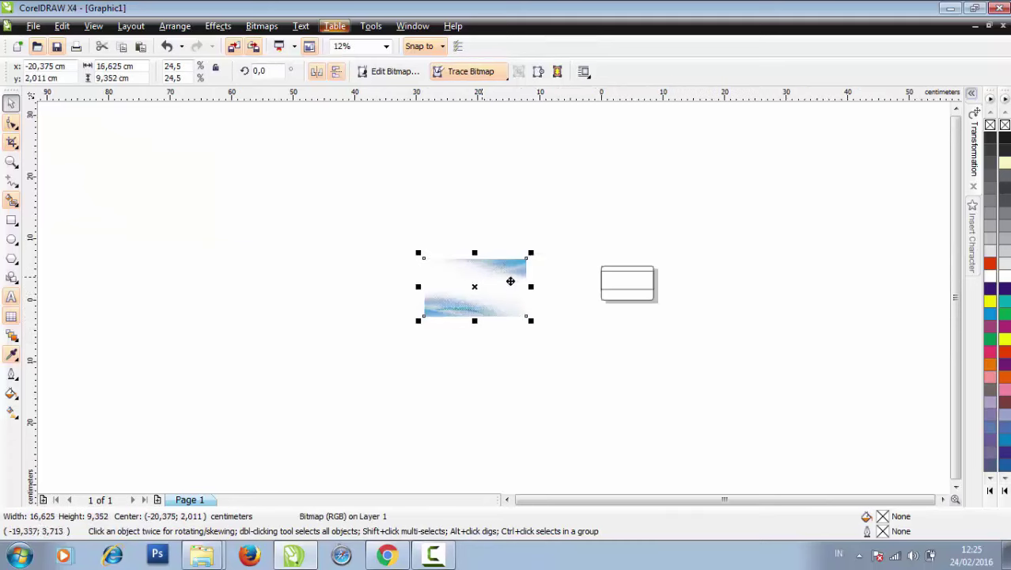
drag(483, 281, 535, 289)
scroll(566, 290, up, 1)
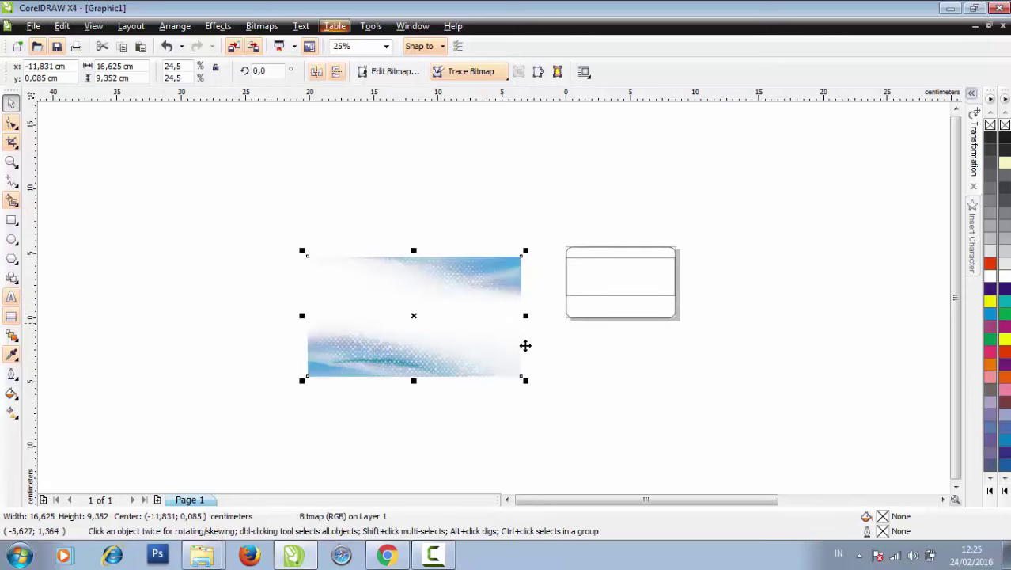
drag(625, 501, 639, 501)
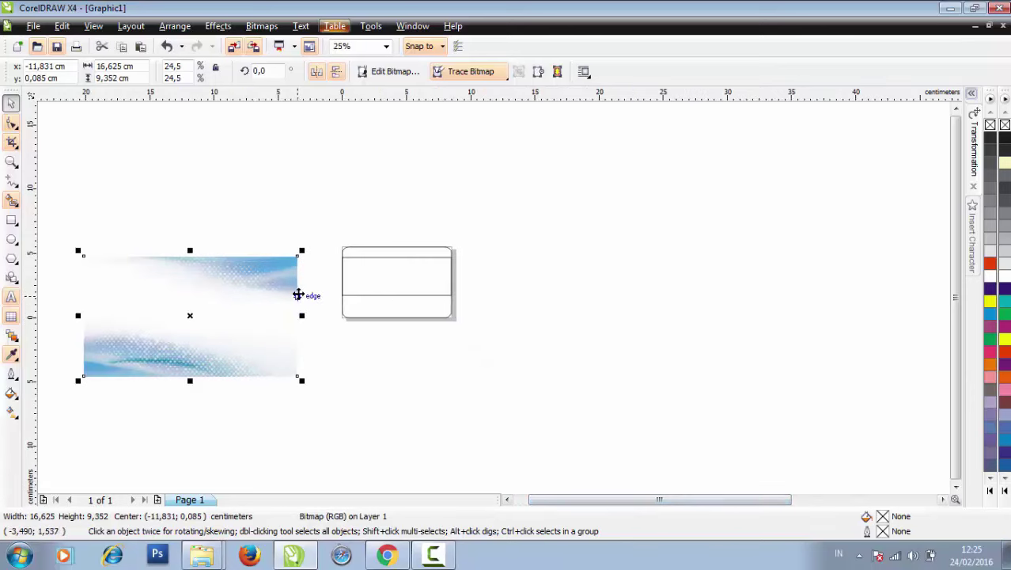
drag(301, 251, 237, 288)
drag(215, 341, 307, 302)
scroll(307, 302, up, 1)
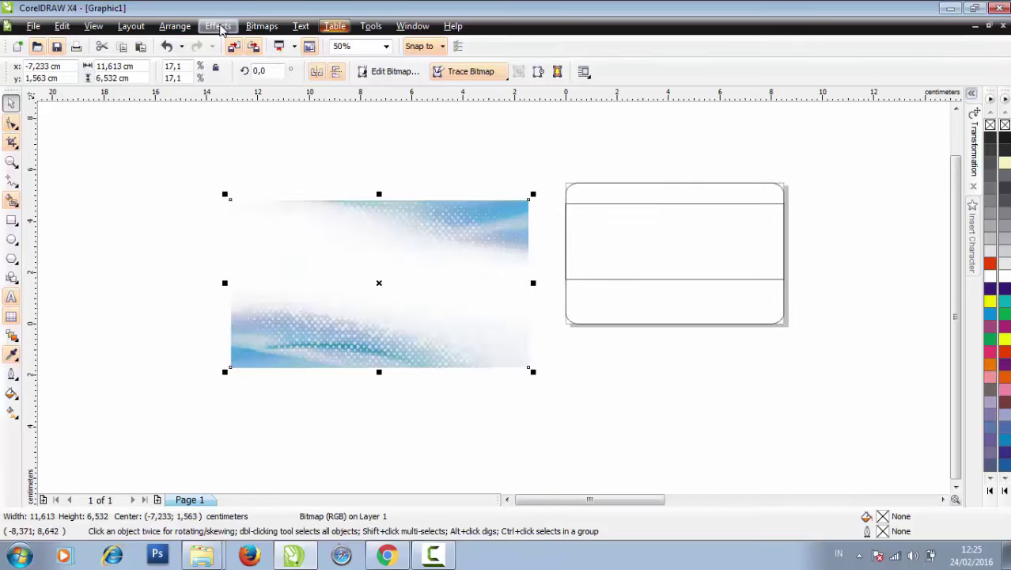
- PowerClip the wave bitmap inside the card's middle band rectangle
click(220, 28)
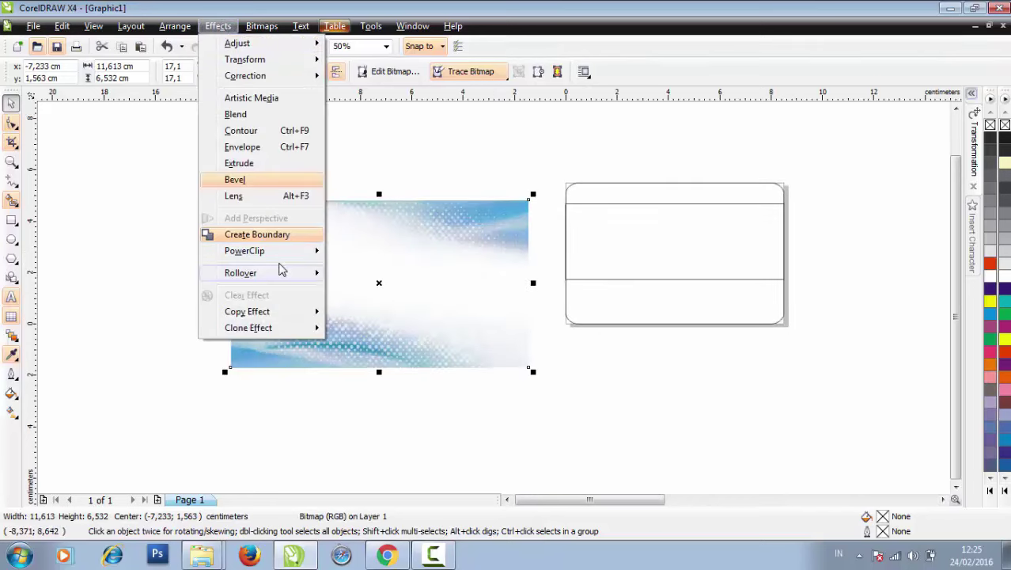
mouse_move(289, 259)
click(356, 253)
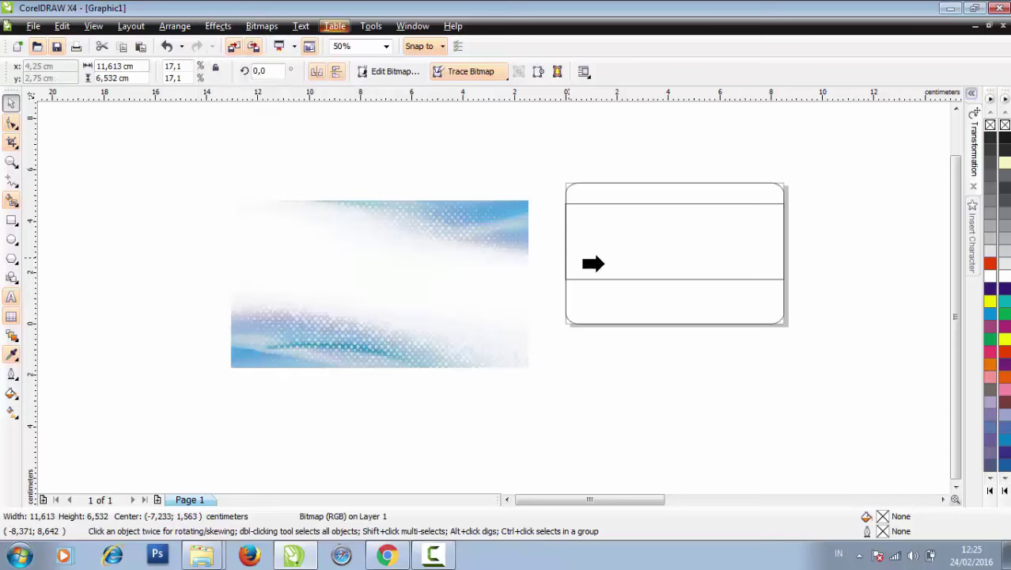
click(591, 262)
key(shift+F2)
click(492, 303)
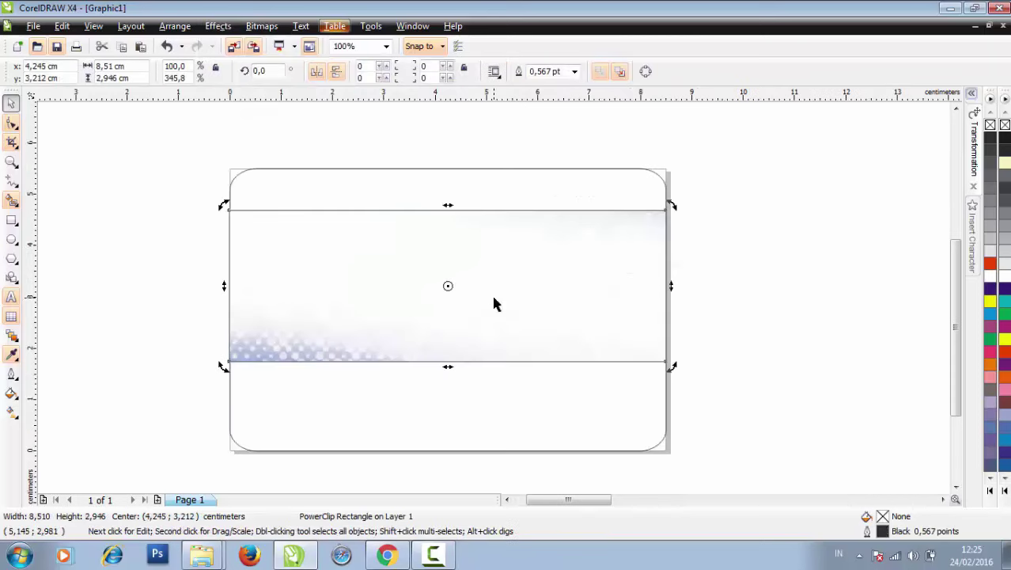
- Open the band's PowerClip contents and select the wave image for editing
click(218, 26)
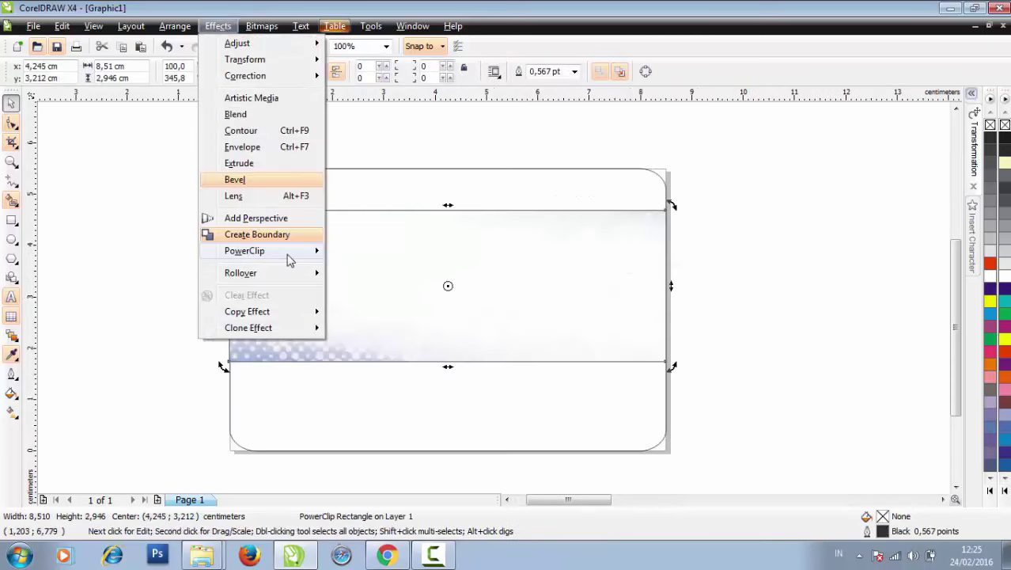
mouse_move(289, 260)
click(378, 290)
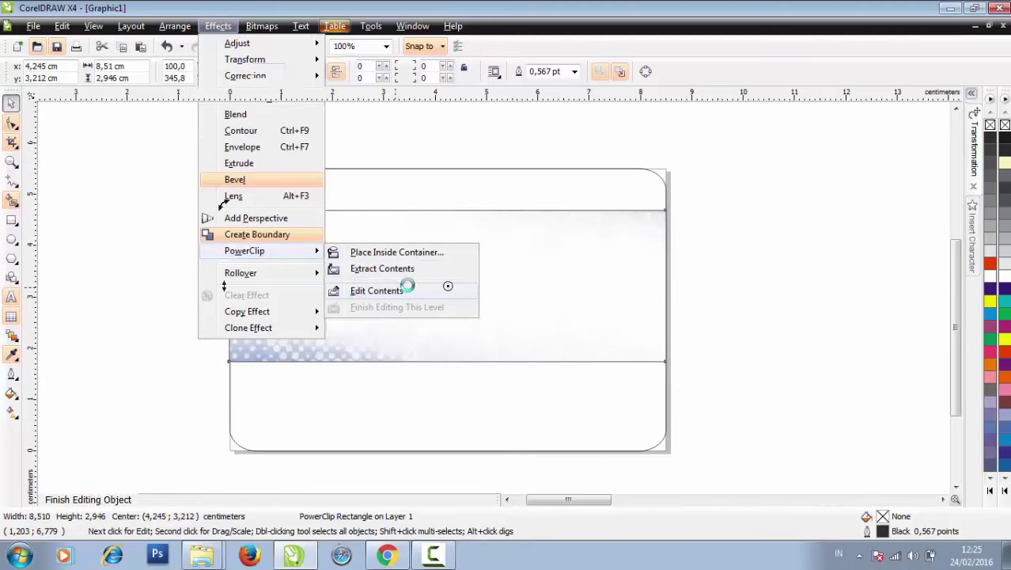
click(648, 146)
- Resize the wave image to 8,754 × 4,924 cm and shift it up-left so the swirl runs along the band's bottom
click(731, 128)
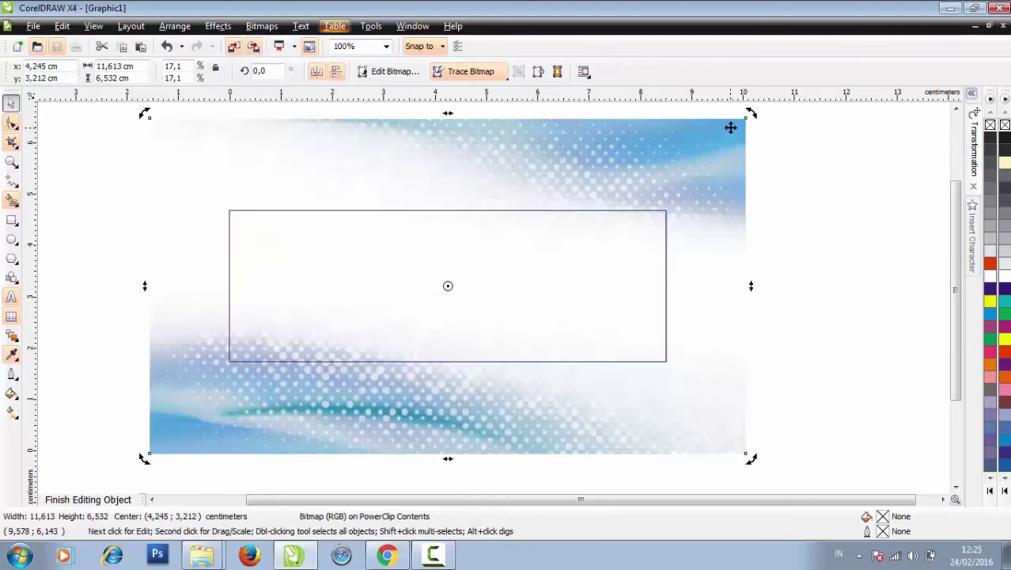
click(730, 127)
drag(746, 115, 662, 157)
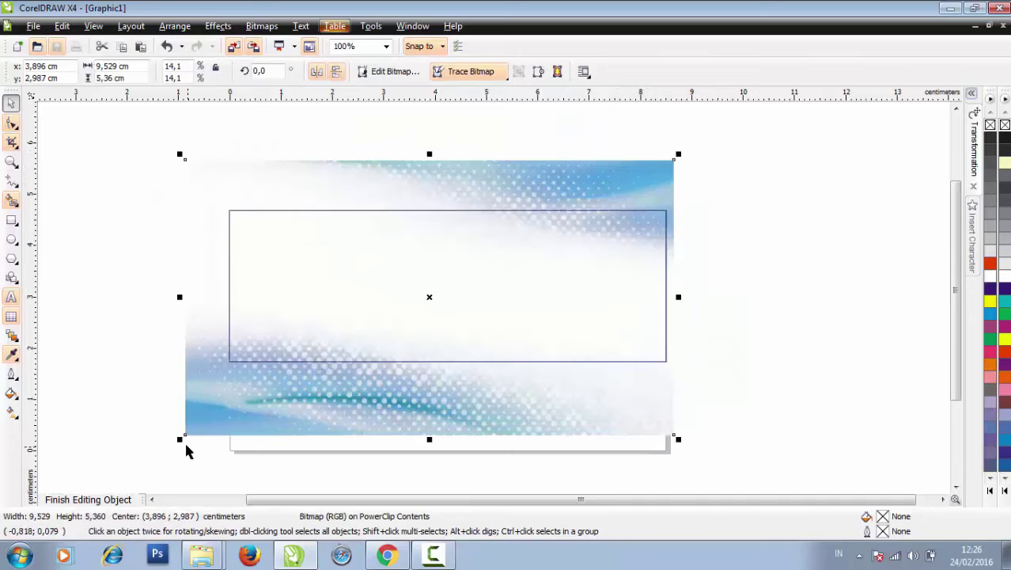
drag(180, 439, 232, 409)
mouse_move(440, 390)
mouse_down()
mouse_move(418, 384)
mouse_move(430, 379)
mouse_up()
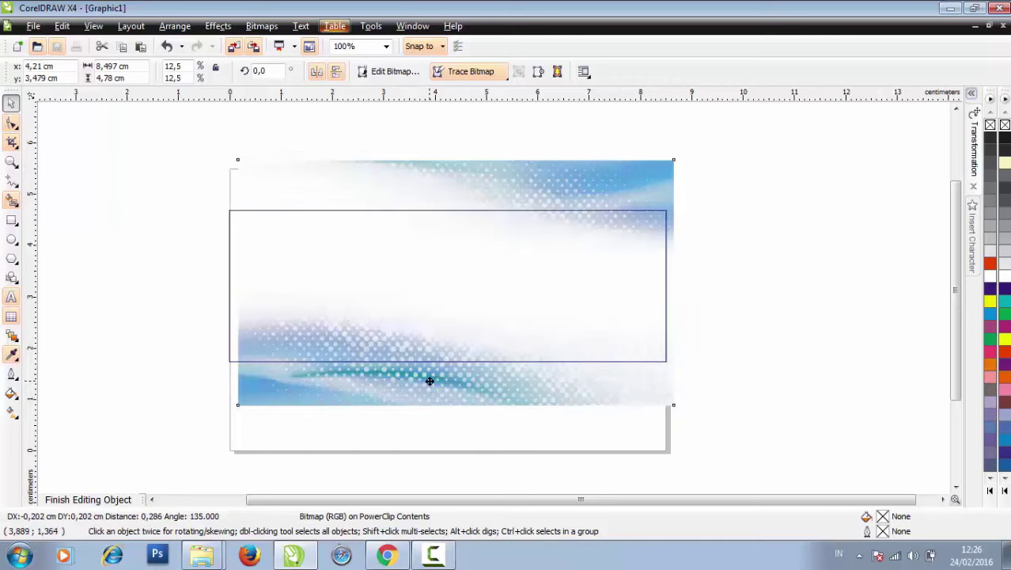
mouse_move(666, 399)
mouse_down()
mouse_move(658, 383)
mouse_move(673, 392)
mouse_up()
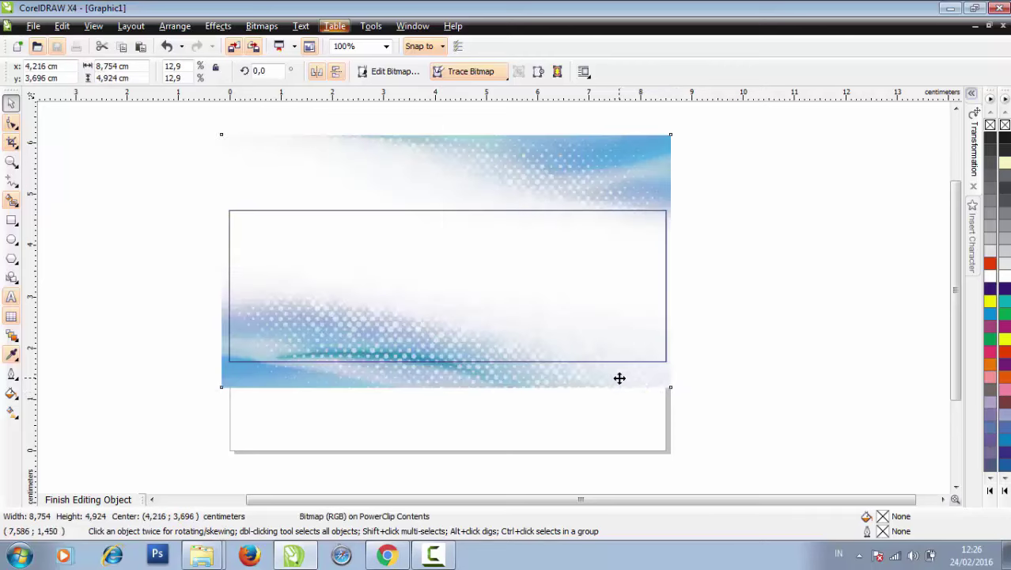
click(720, 369)
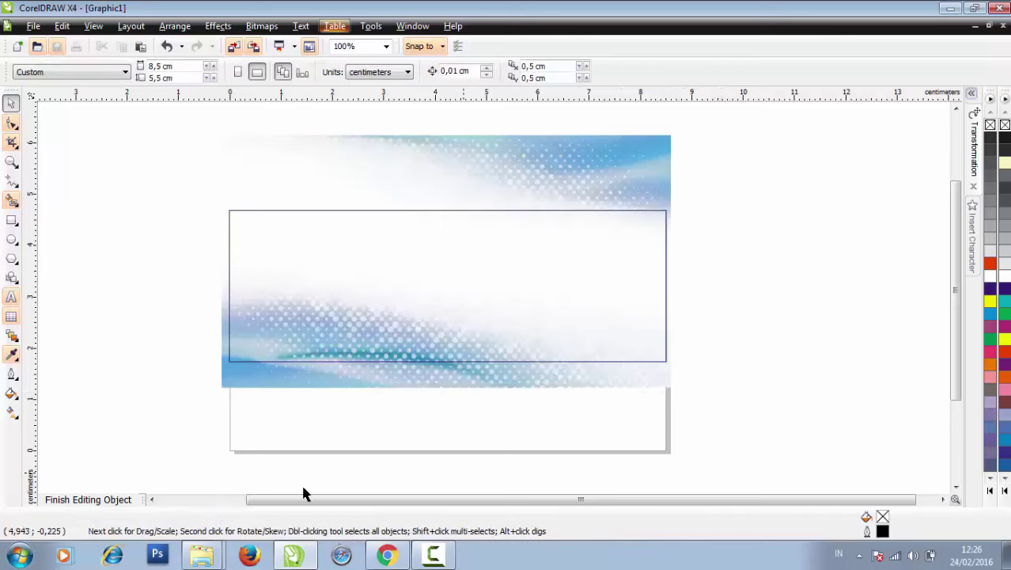
- Finish the PowerClip edit so the wave shows only inside the middle band
click(97, 499)
click(140, 395)
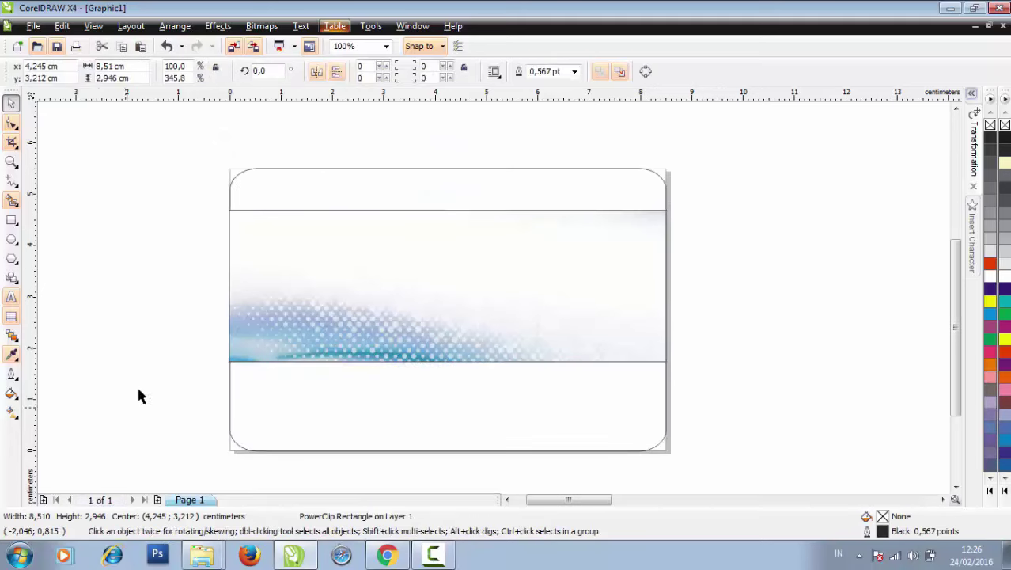
scroll(528, 305, down, 2)
scroll(495, 301, up, 2)
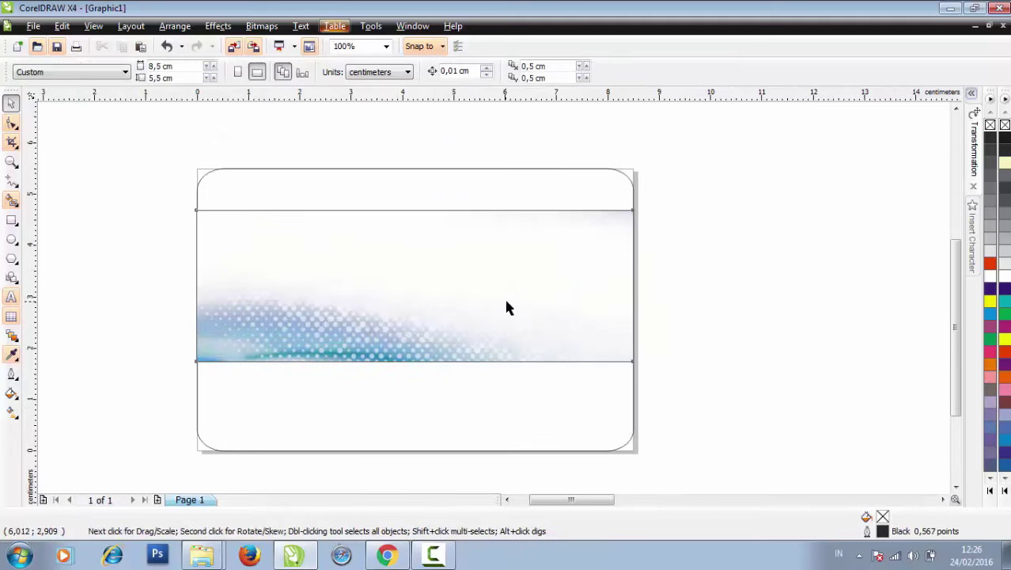
click(617, 303)
click(654, 326)
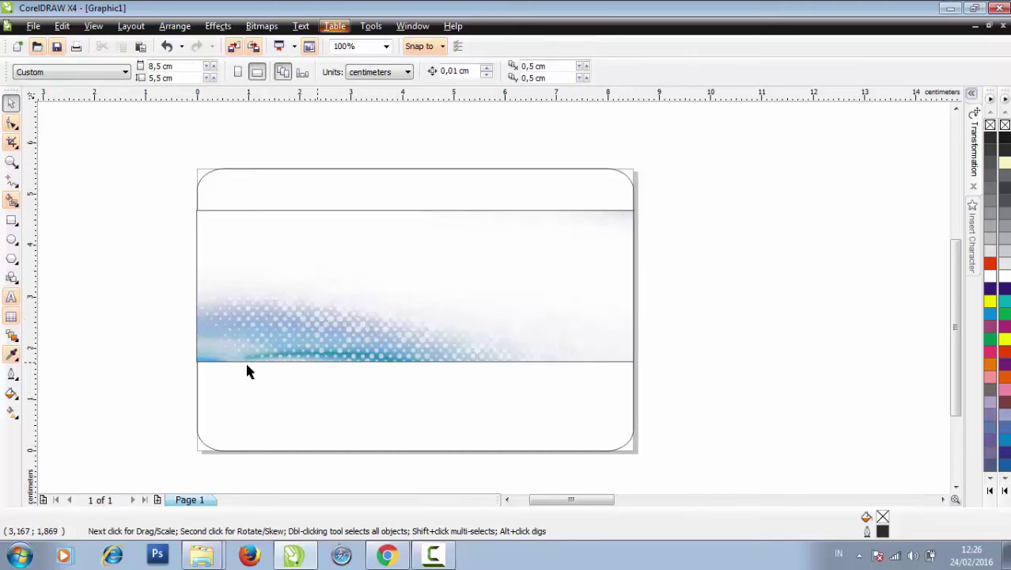
- Bring the portrait photo from the Explorer picture folder into the drawing
mouse_move(204, 550)
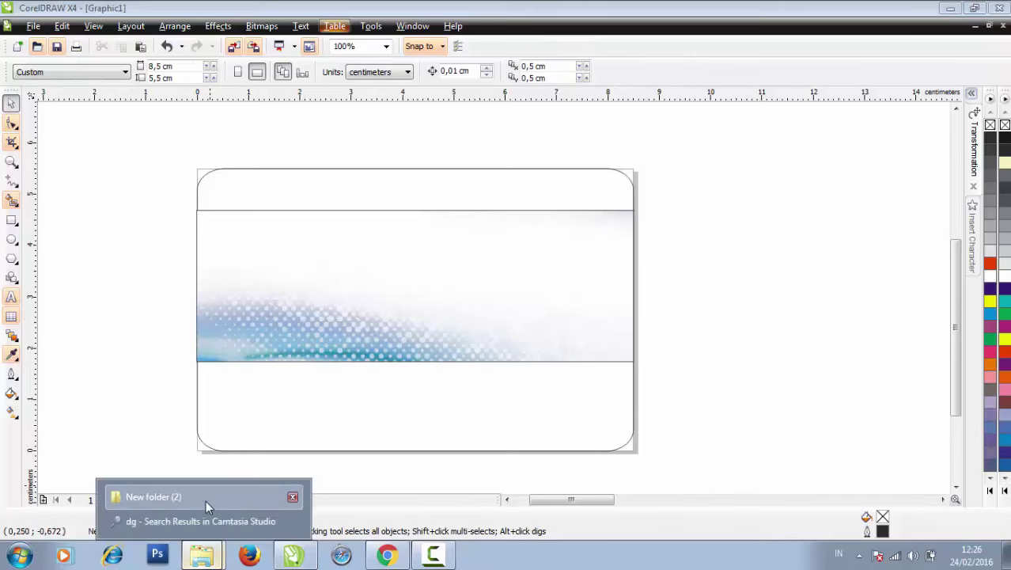
click(206, 500)
drag(310, 177, 395, 329)
key(F3)
key(F3)
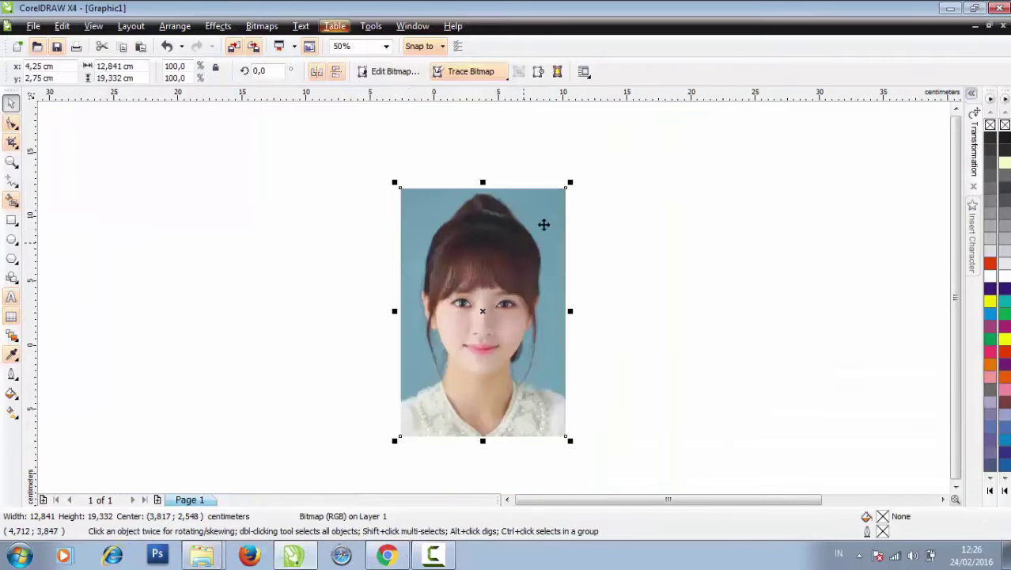
- Scale the photo down to about 1,736 × 2,614 cm and centre it in the middle band
drag(571, 183, 458, 348)
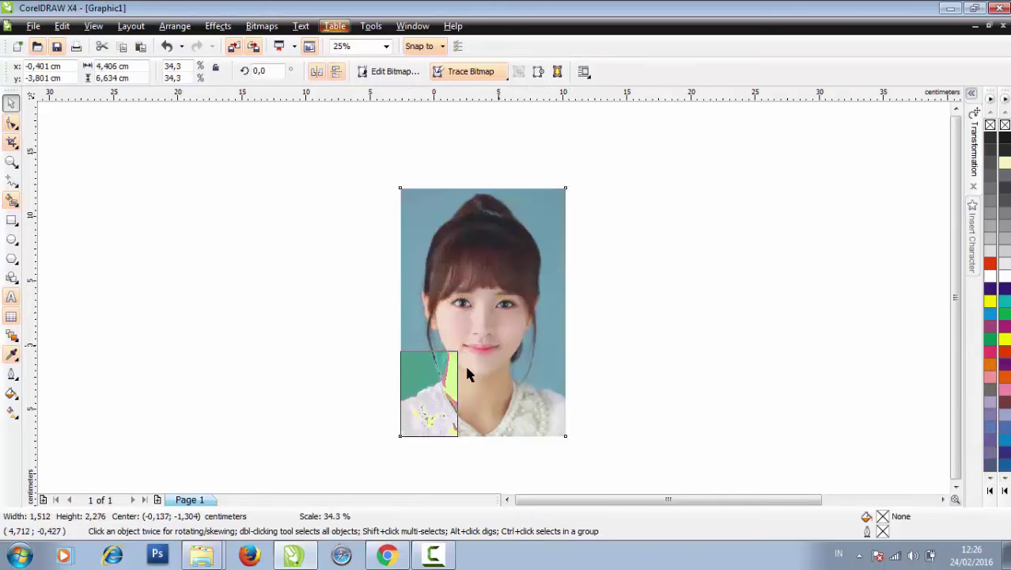
drag(456, 386, 503, 307)
scroll(502, 306, up, 2)
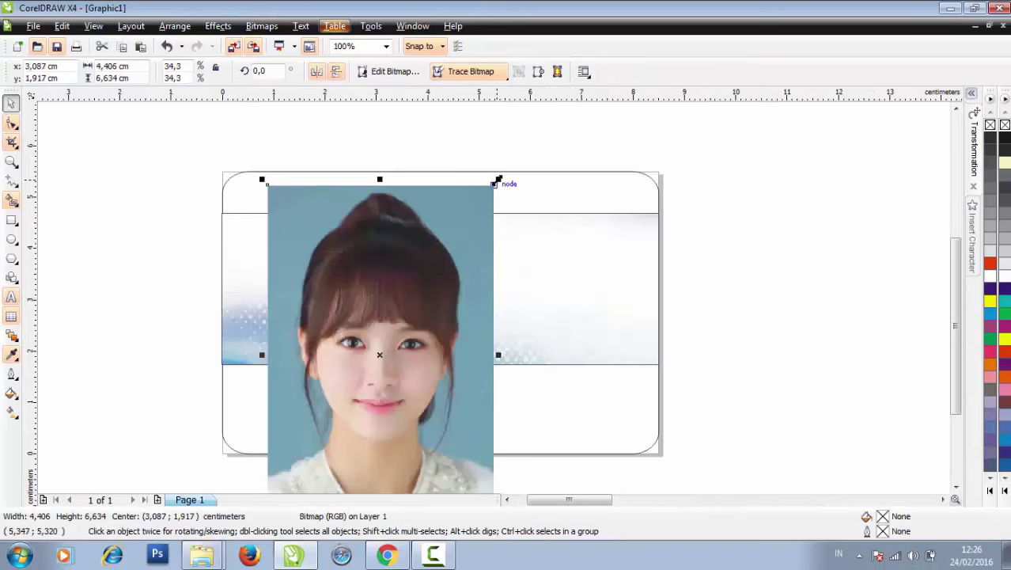
drag(496, 180, 505, 258)
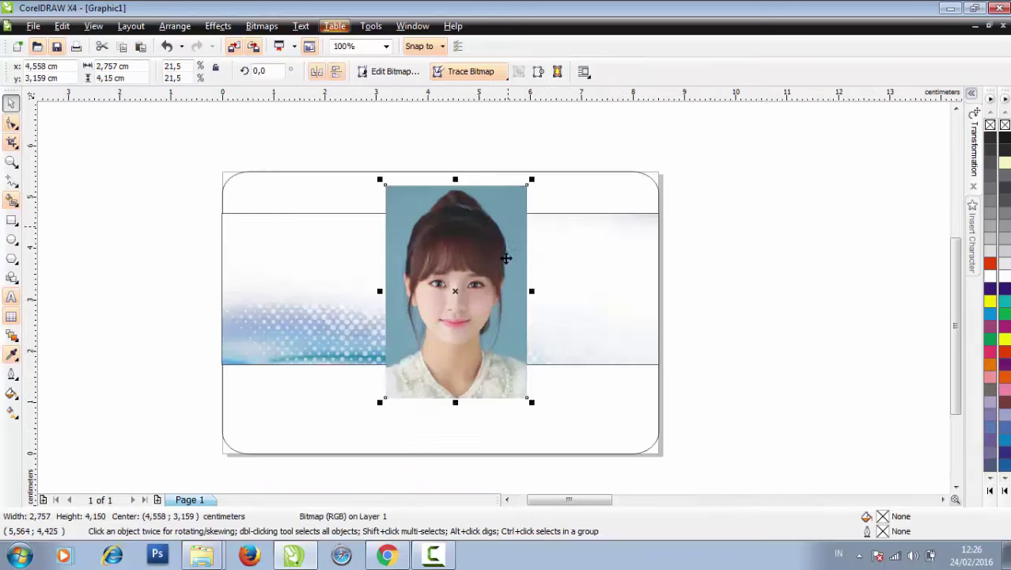
drag(534, 403, 506, 362)
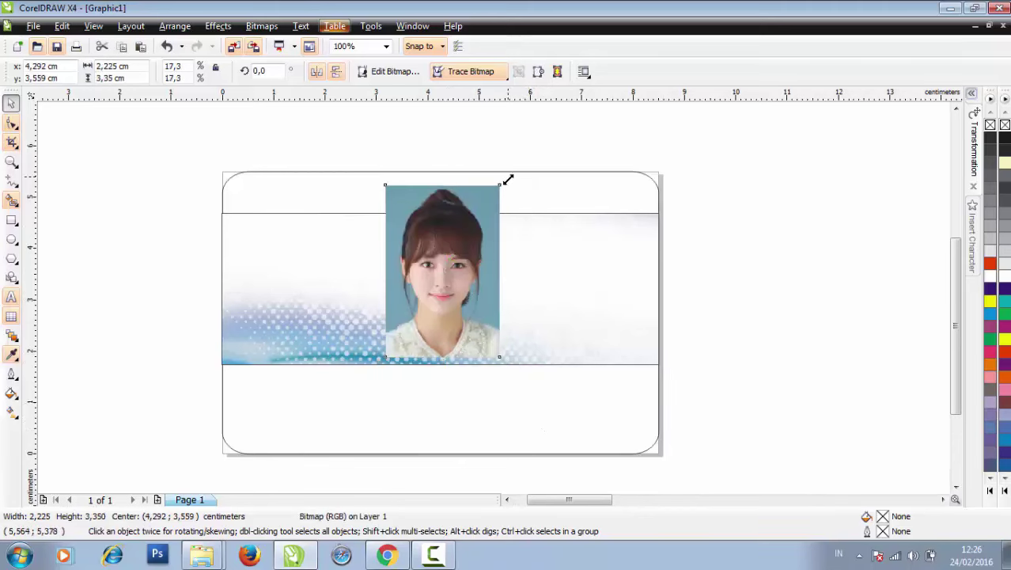
drag(507, 180, 484, 215)
drag(440, 305, 443, 305)
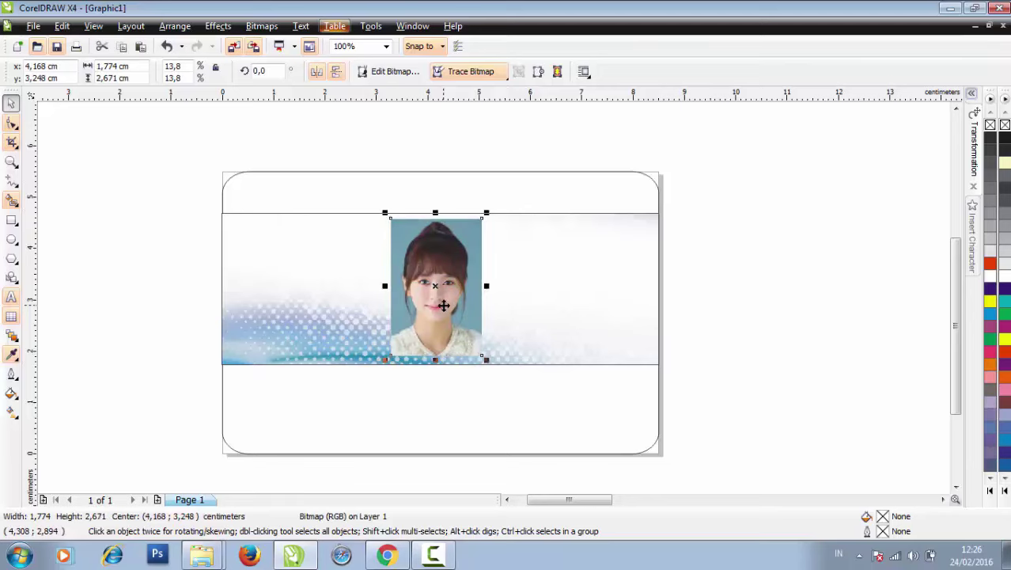
scroll(444, 305, up, 1)
drag(573, 405, 566, 392)
click(541, 350)
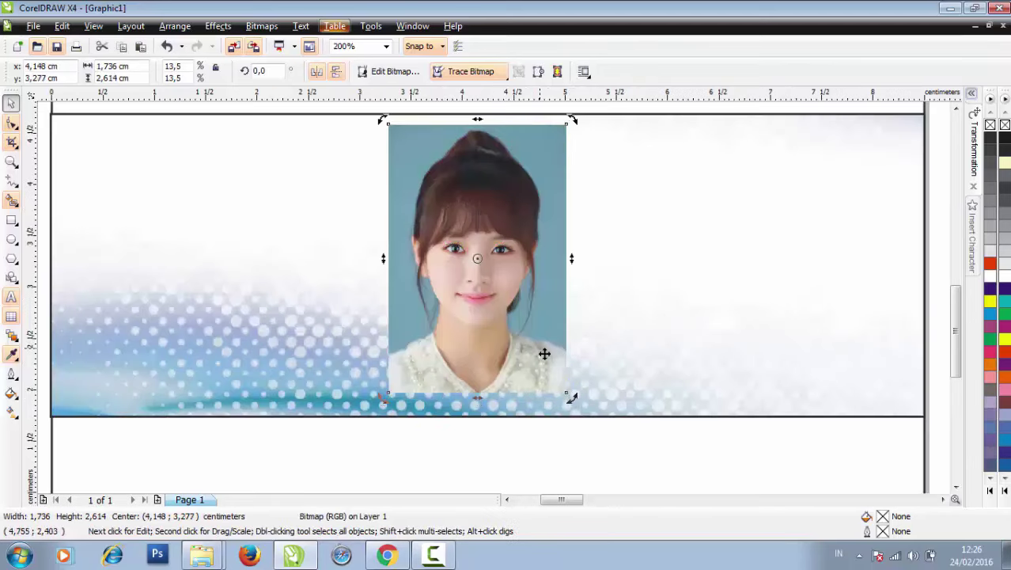
click(521, 354)
- Fill the card's rounded outer shape with green
key(Tab)
key(F3)
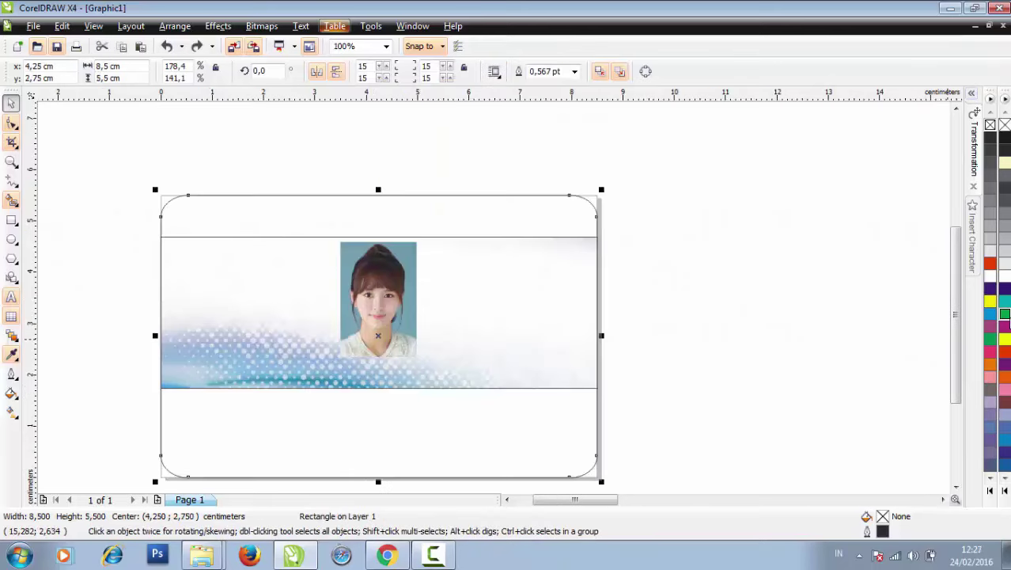
click(1005, 314)
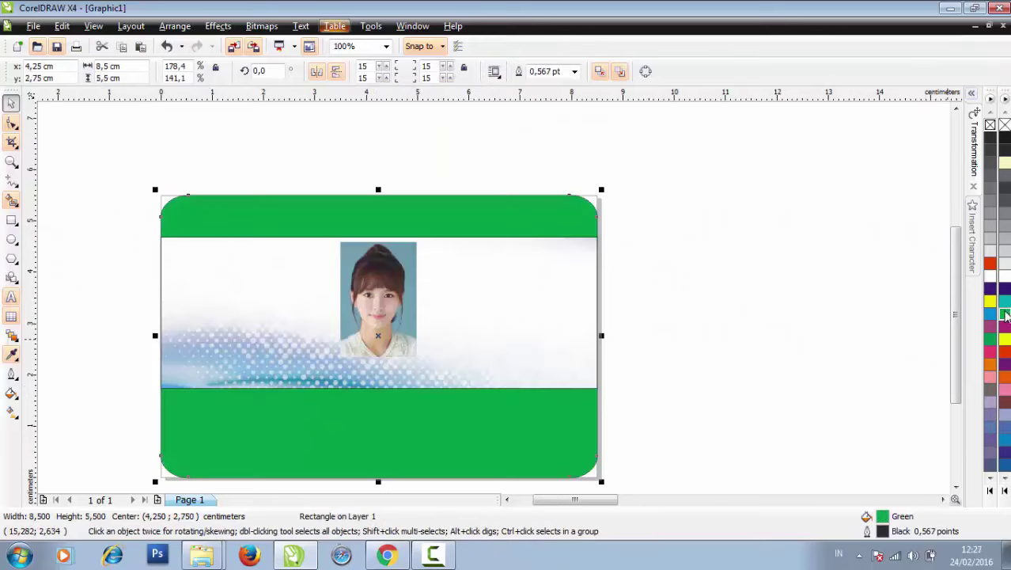
click(860, 336)
- Draw a rectangle at the top centre of the card
scroll(262, 189, up, 2)
key(F6)
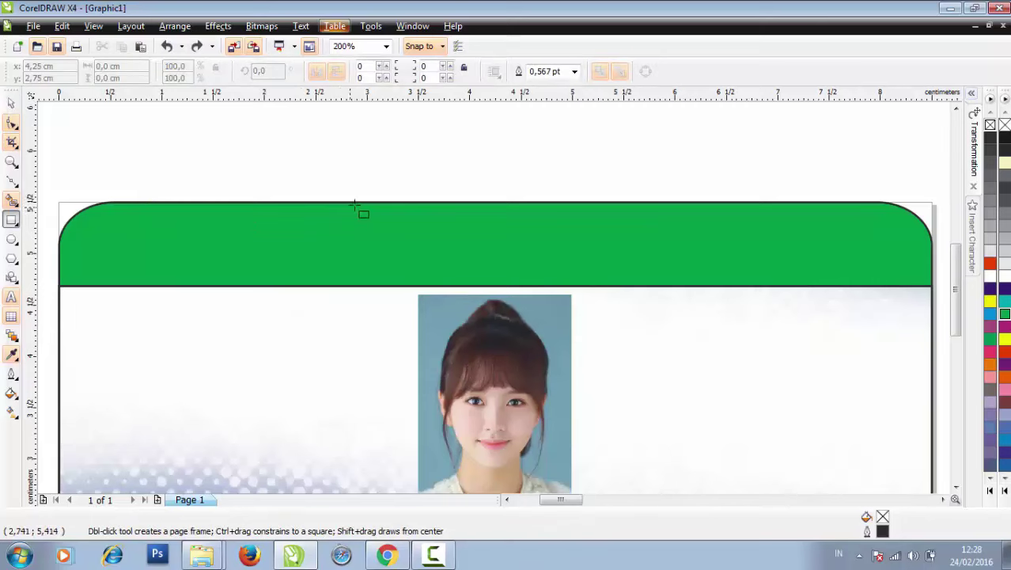
drag(380, 202, 620, 351)
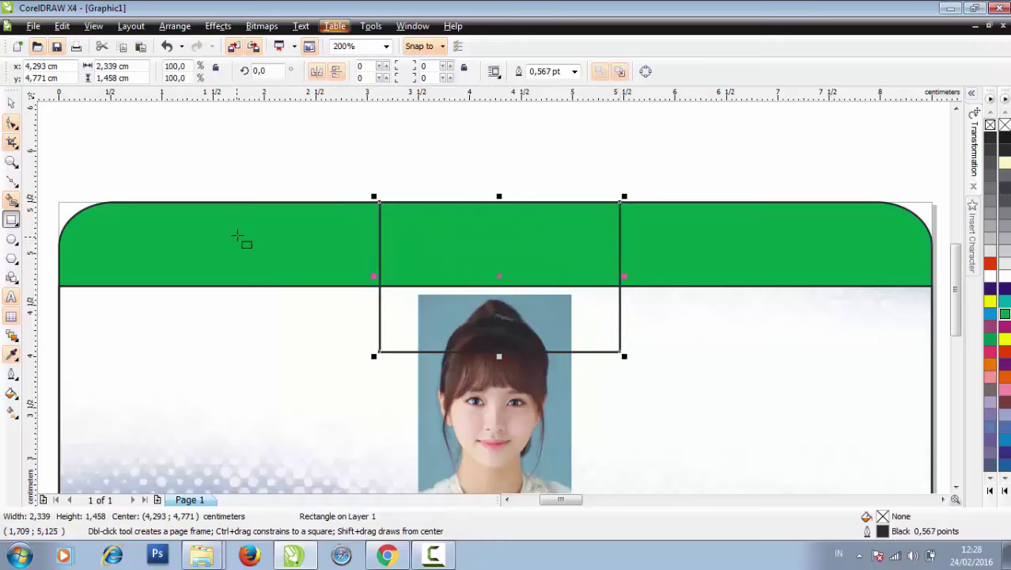
scroll(238, 236, down, 2)
key(space)
scroll(500, 364, up, 2)
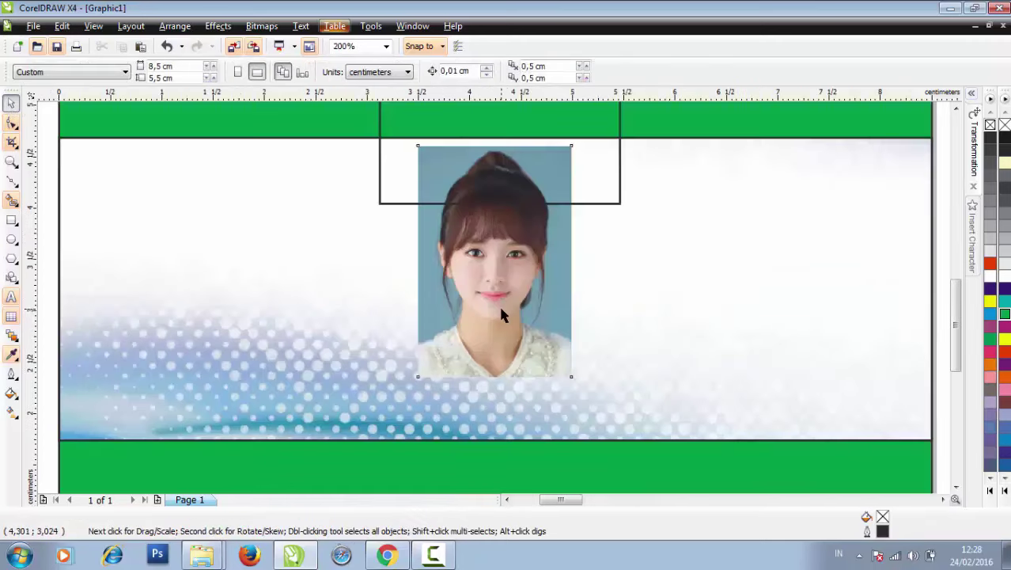
- Nudge the portrait photo down just below the outlined rectangle
click(501, 314)
key(Down)
key(Down)
key(Down)
key(Down)
key(Down)
key(Down)
key(Down)
key(Down)
key(Down)
key(Down)
key(Down)
key(Down)
key(Down)
key(Down)
key(Down)
key(Down)
key(Down)
key(Down)
key(Down)
key(Down)
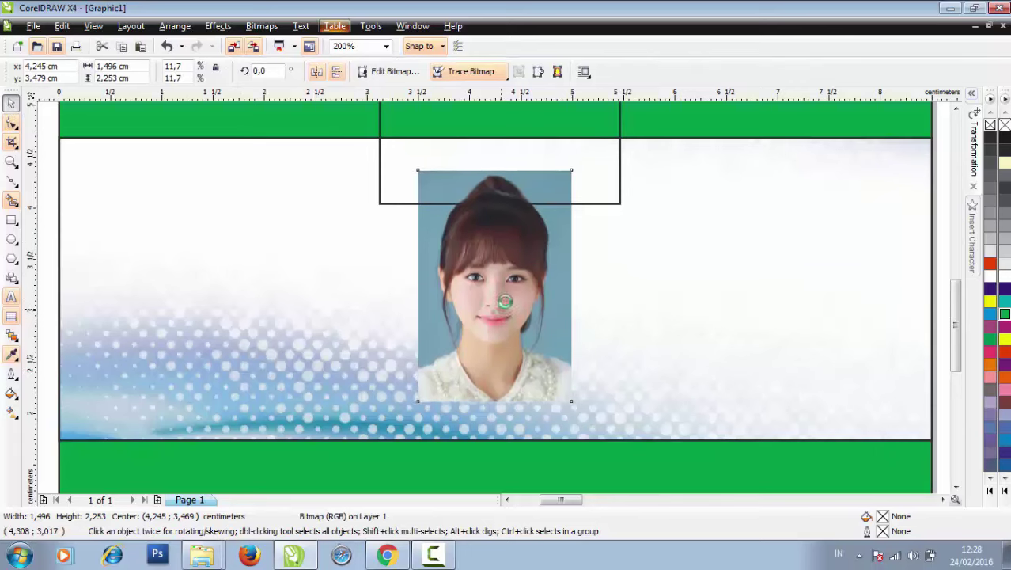
key(Down)
key(Down)
key(Down)
key(Down)
key(Down)
key(Down)
key(Down)
key(Down)
key(Down)
key(Down)
key(Down)
key(Down)
key(Down)
scroll(498, 296, down, 2)
scroll(494, 292, up, 2)
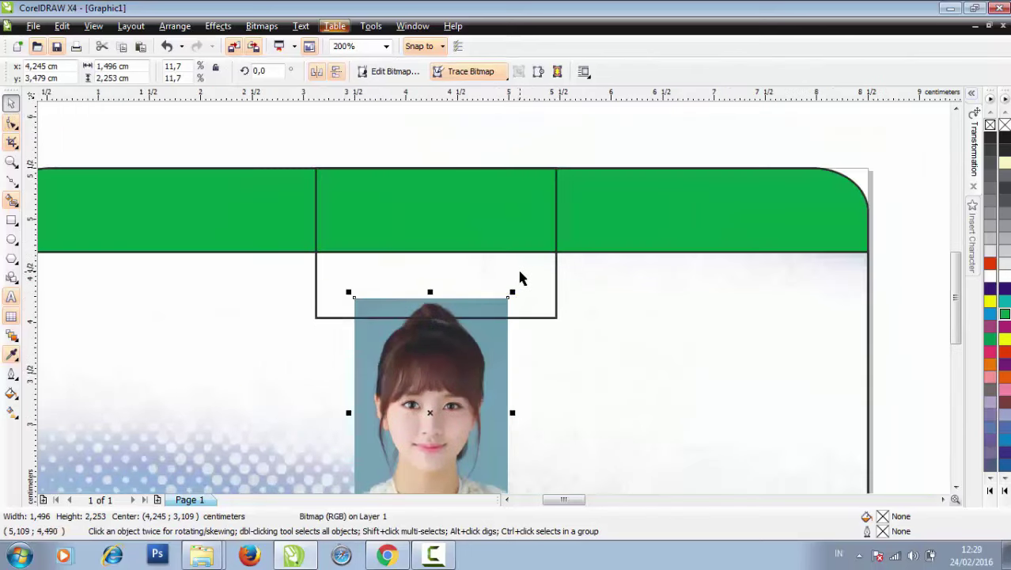
- Centre the outlined rectangle horizontally on the green top band at 4,25 cm
key(Tab)
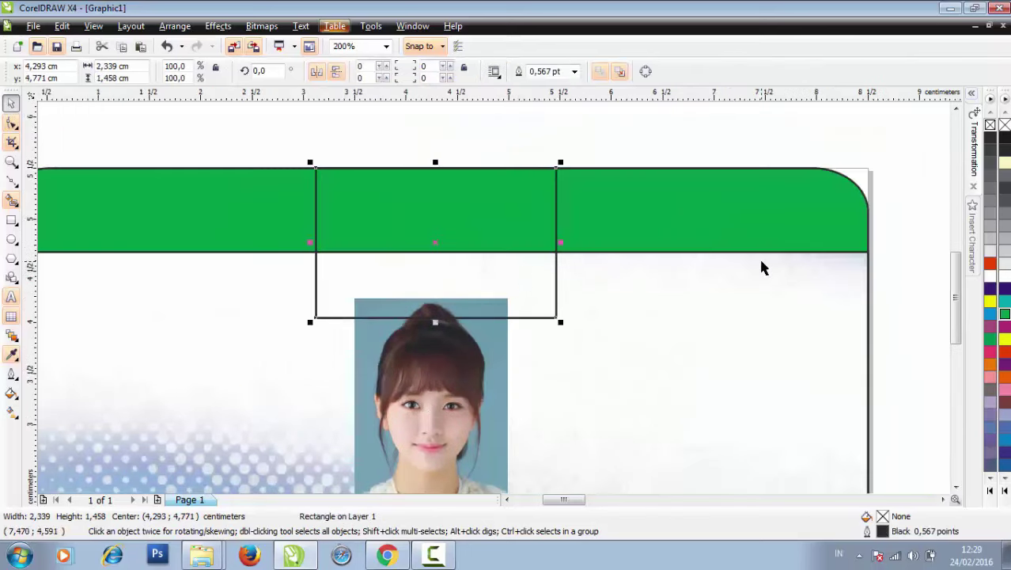
shift+click(833, 223)
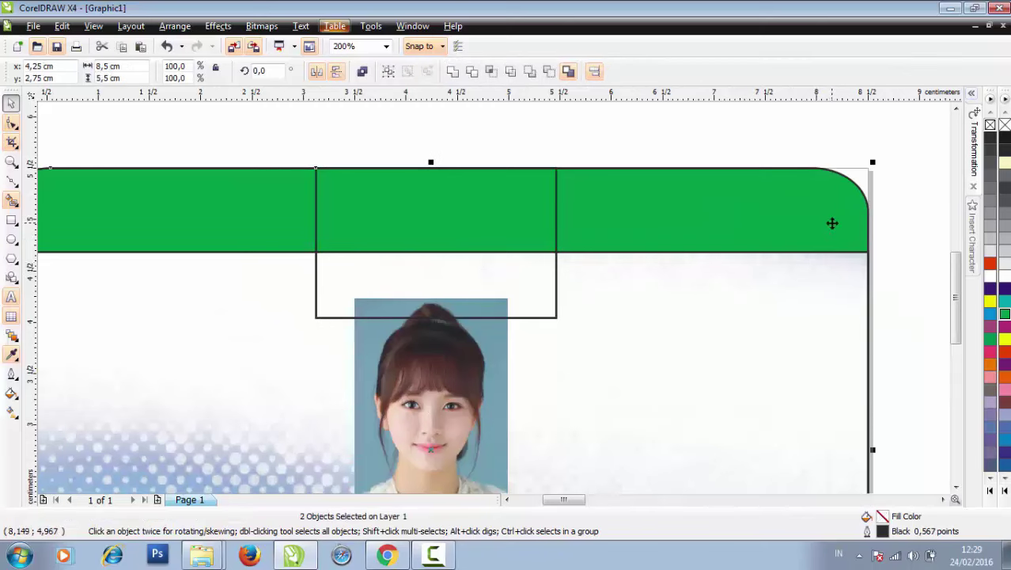
key(c)
click(482, 250)
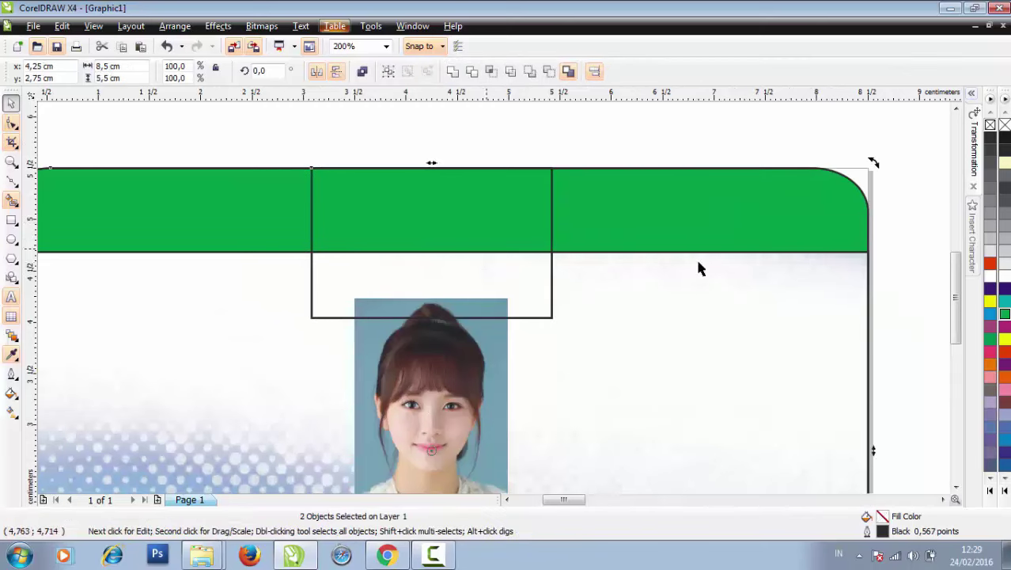
click(948, 249)
click(550, 286)
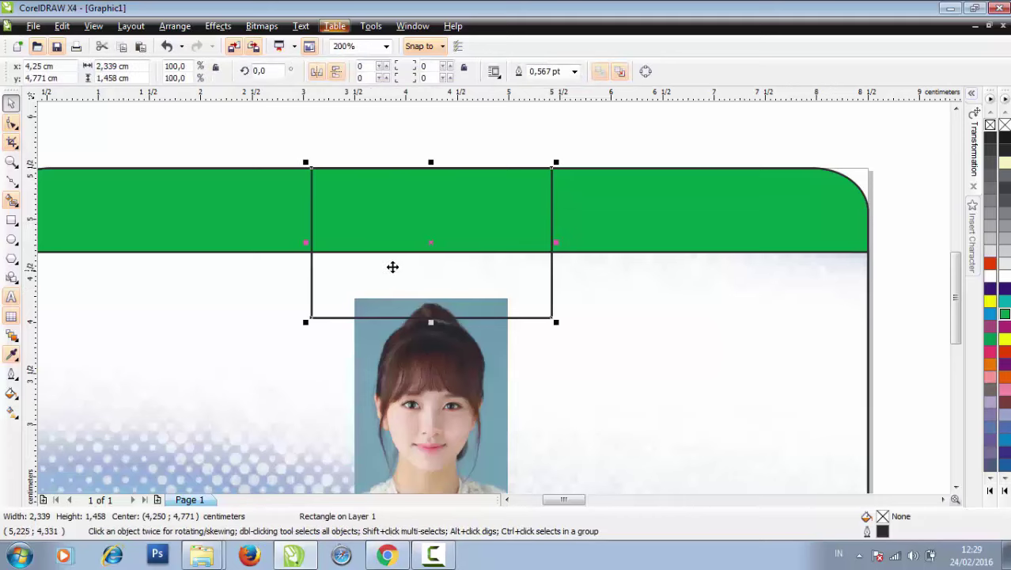
click(11, 124)
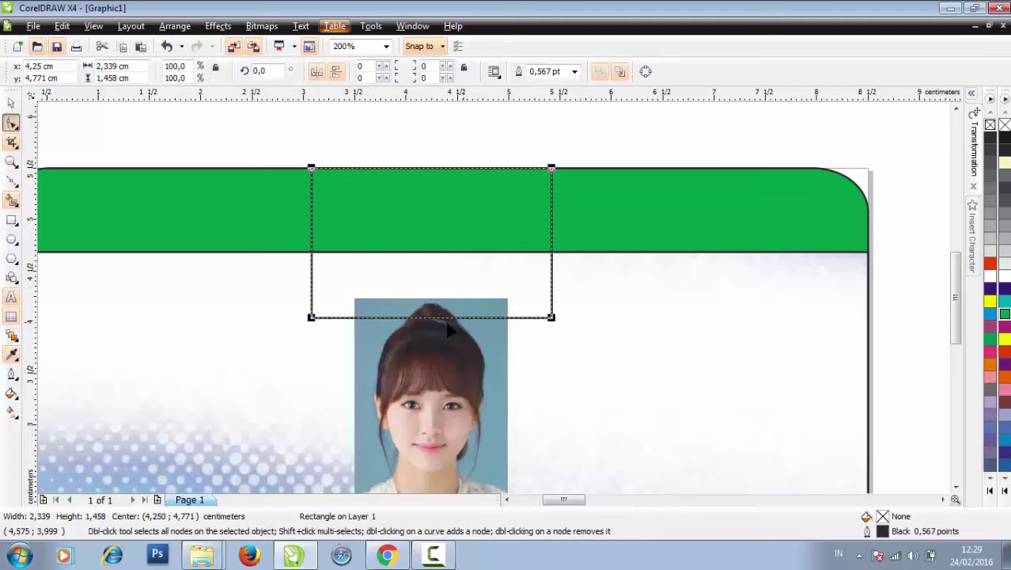
- Convert the outlined rectangle into an editable curve object
drag(428, 320, 430, 318)
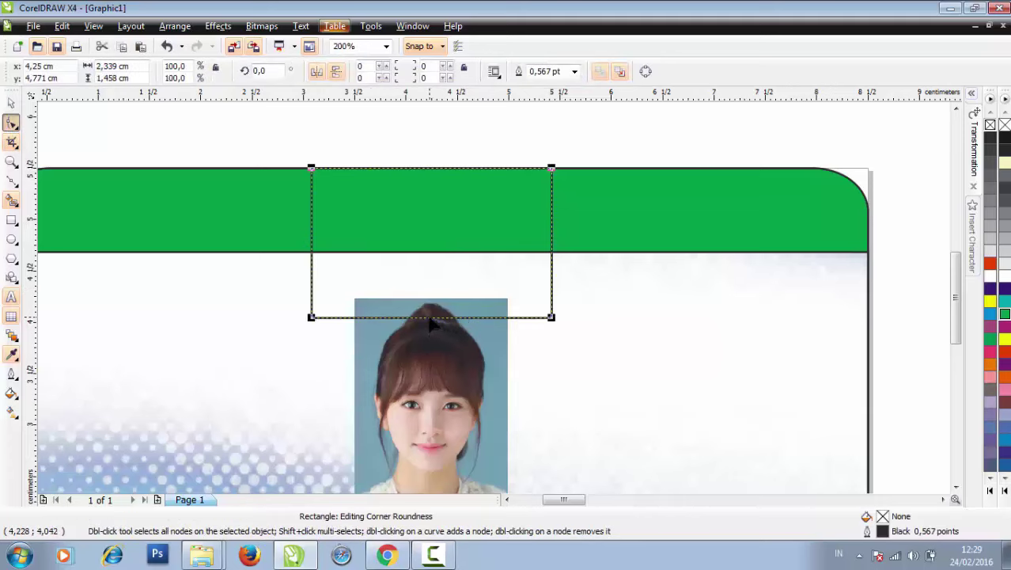
click(218, 26)
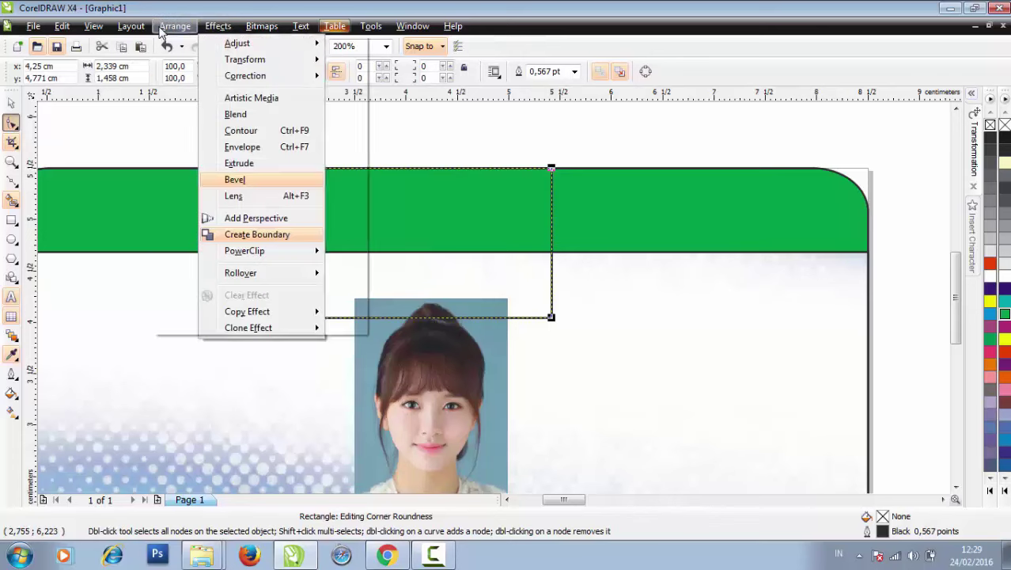
mouse_move(159, 28)
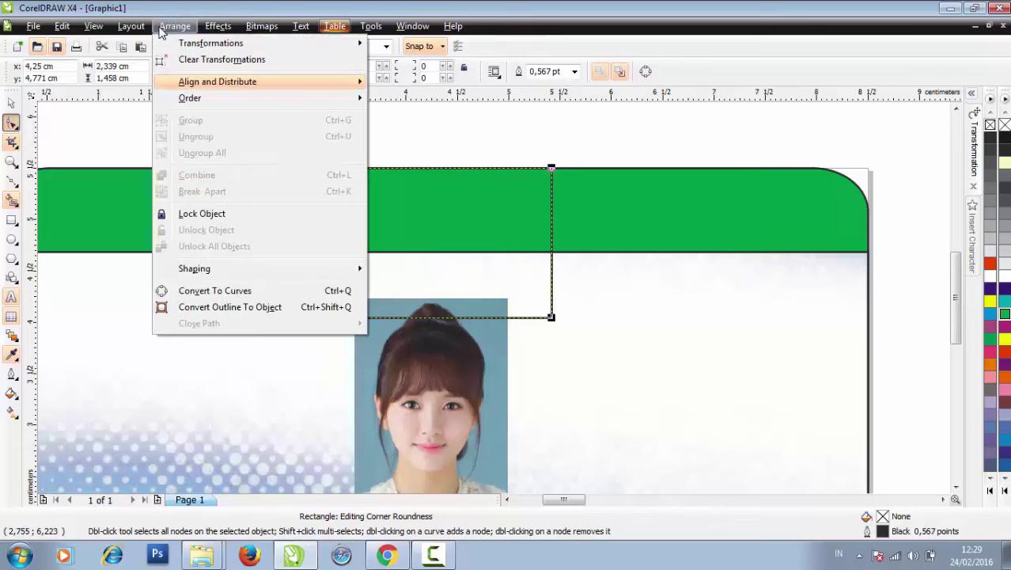
click(242, 290)
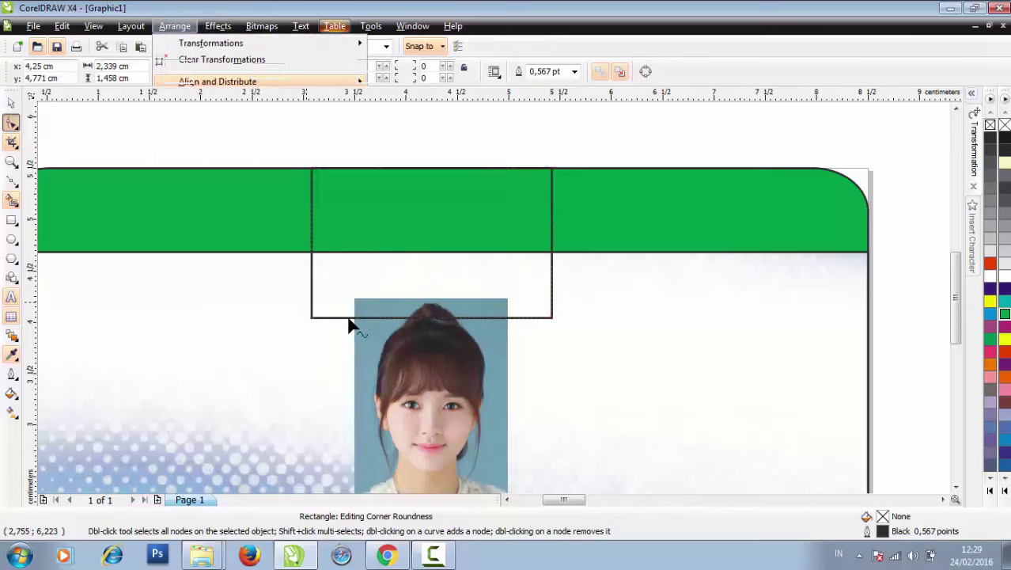
- Make the bottom edge a curve and bend it upward into an arched banner shape
click(432, 317)
click(215, 71)
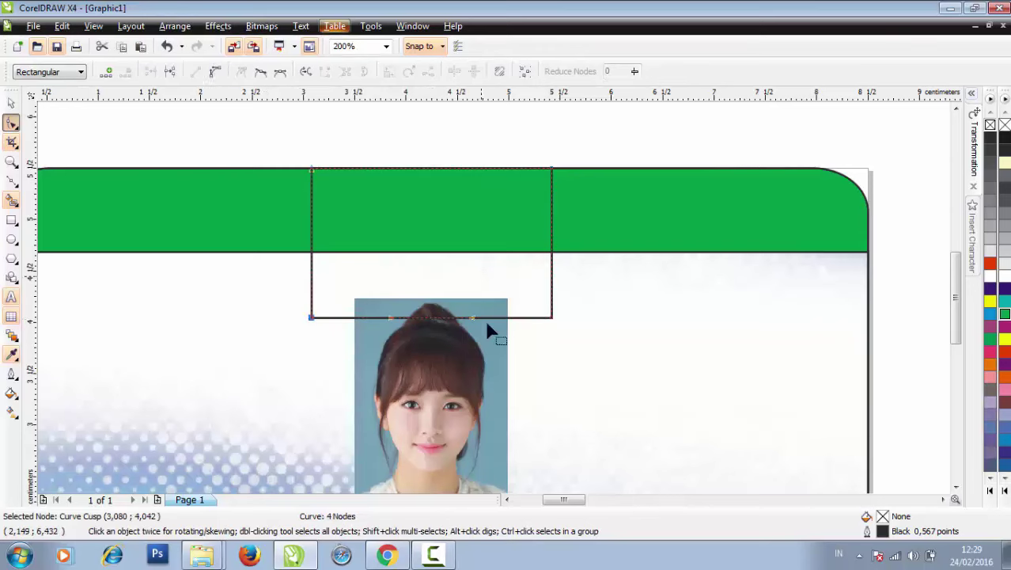
scroll(475, 317, up, 1)
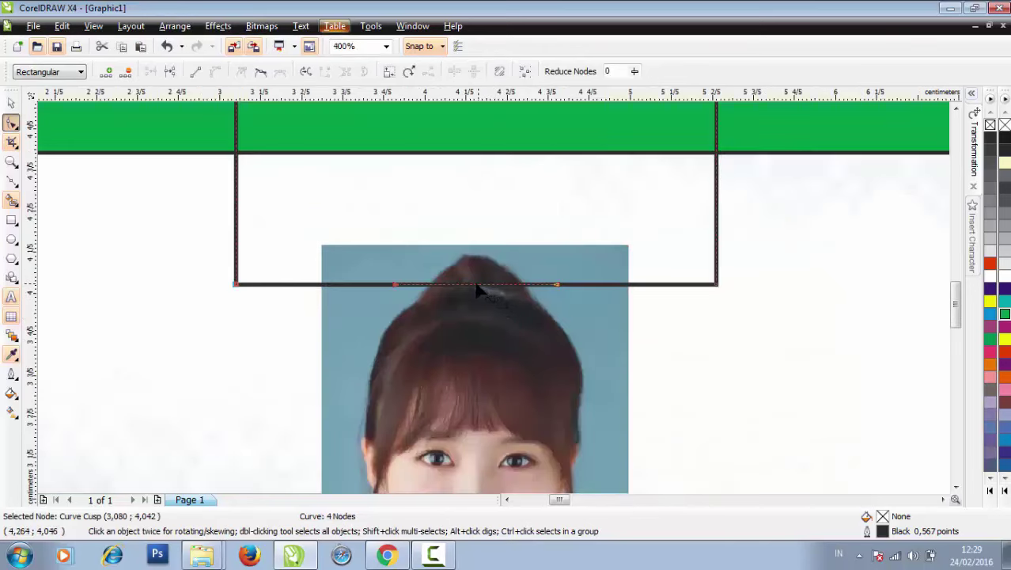
drag(477, 284, 473, 211)
scroll(471, 212, down, 1)
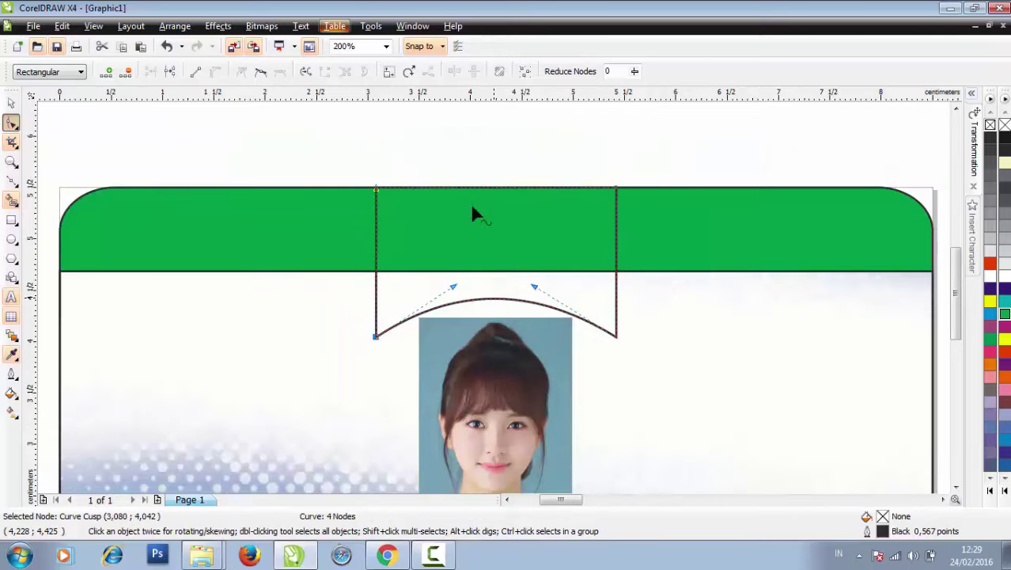
click(12, 103)
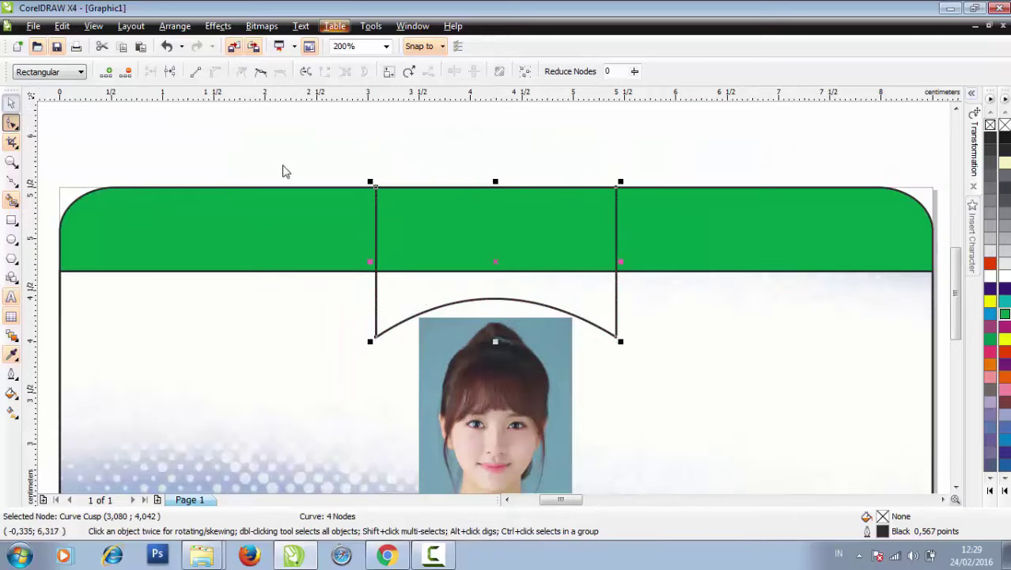
scroll(522, 320, down, 1)
key(Escape)
- Nudge the photo slightly right and lower beneath the arch
scroll(503, 327, up, 1)
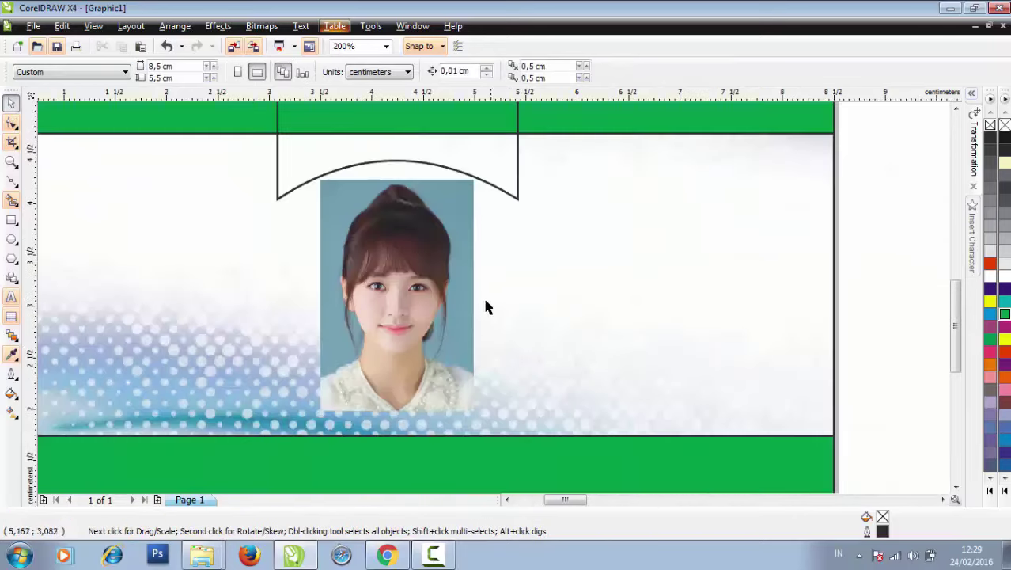
click(462, 315)
key(Down)
key(Down)
key(Down)
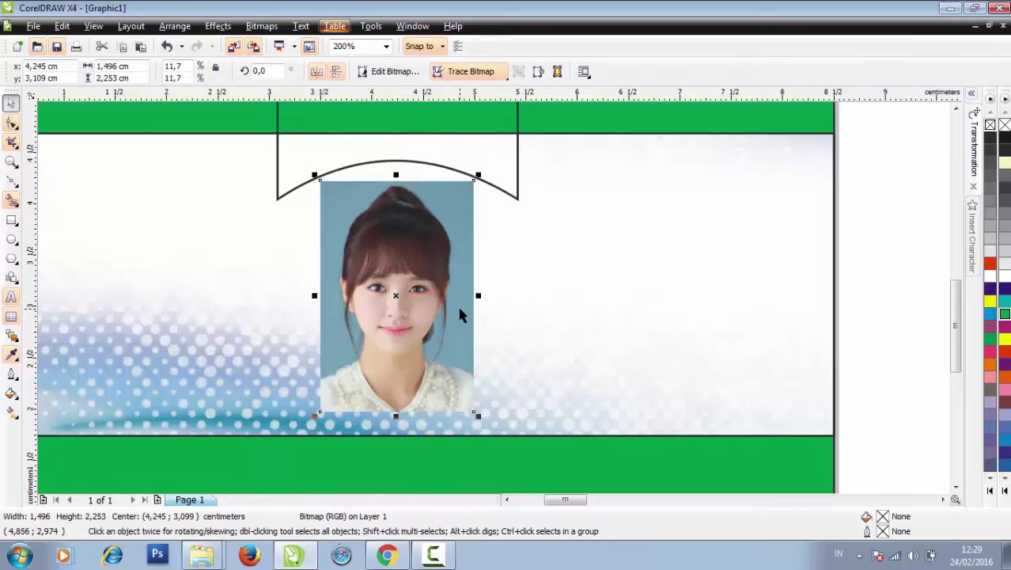
key(Right)
key(Right)
key(Right)
key(Down)
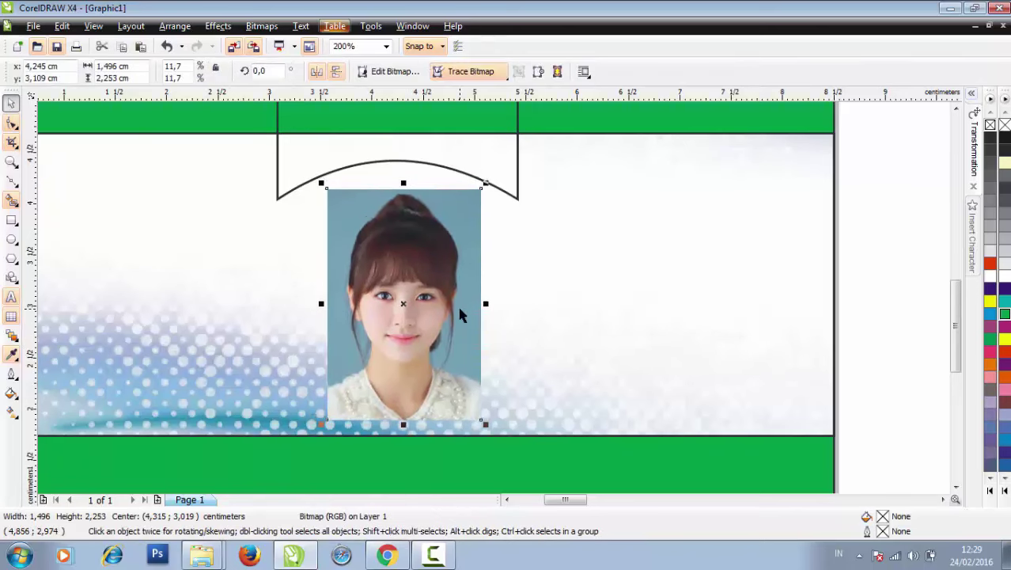
- Zoom out to the whole card and fill the arched banner dark purple
key(F3)
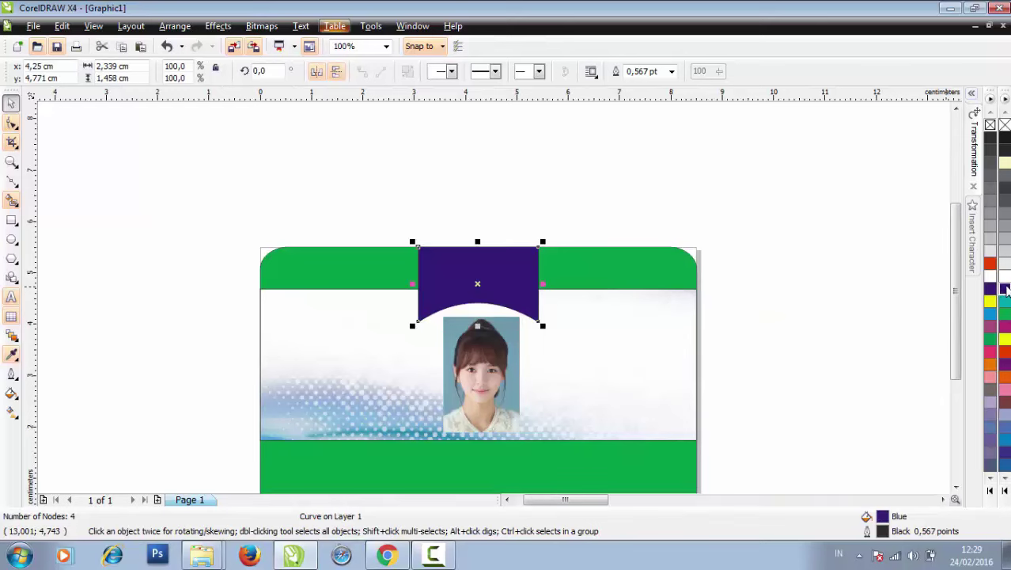
click(909, 304)
scroll(510, 280, up, 1)
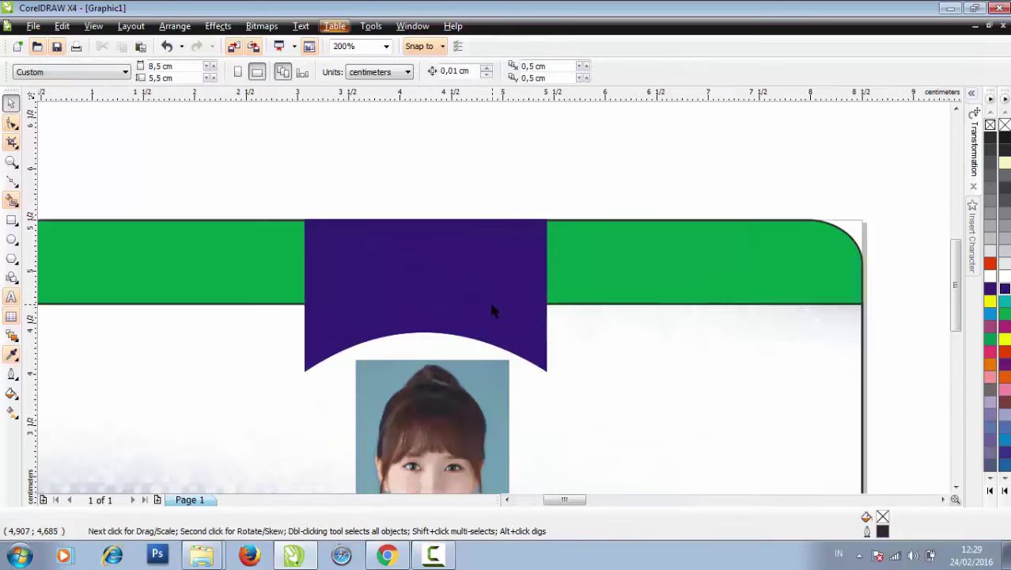
click(11, 298)
- Add a white AvantGarde three-line title 'UNIVERSITY / of / DG ONLINE' inside the banner
click(294, 172)
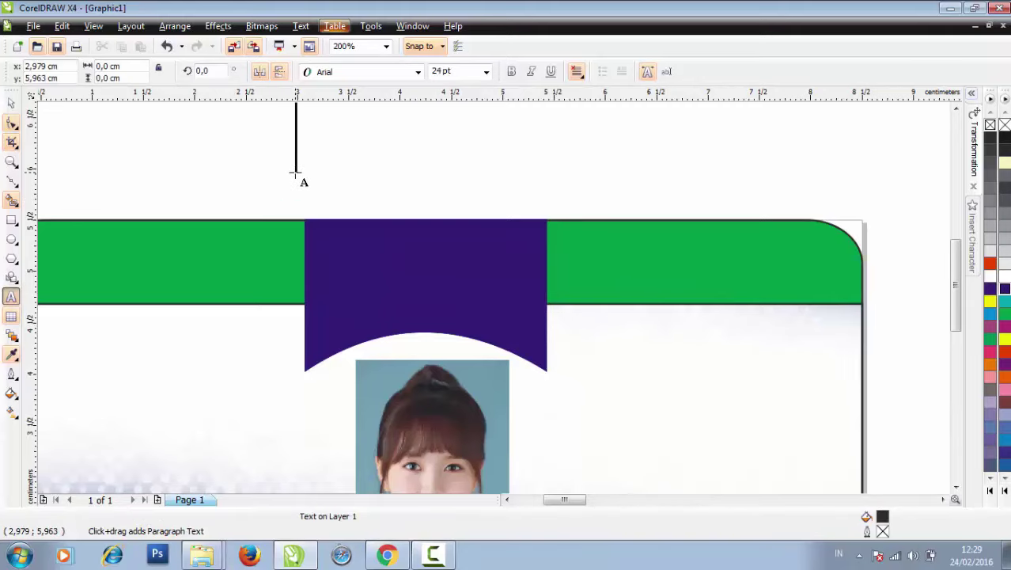
text(UNIVERSITY)
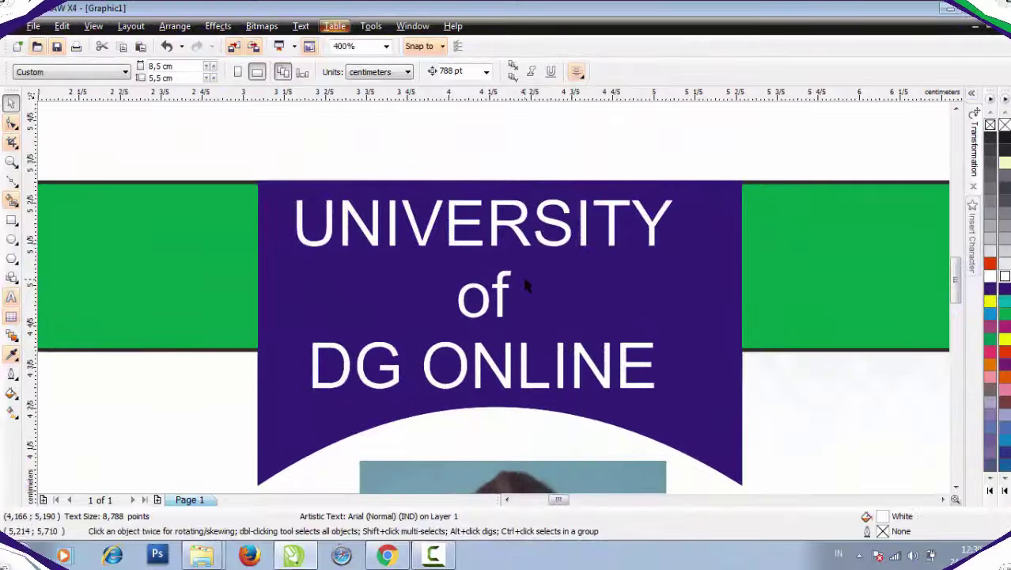
scroll(522, 273, down, 1)
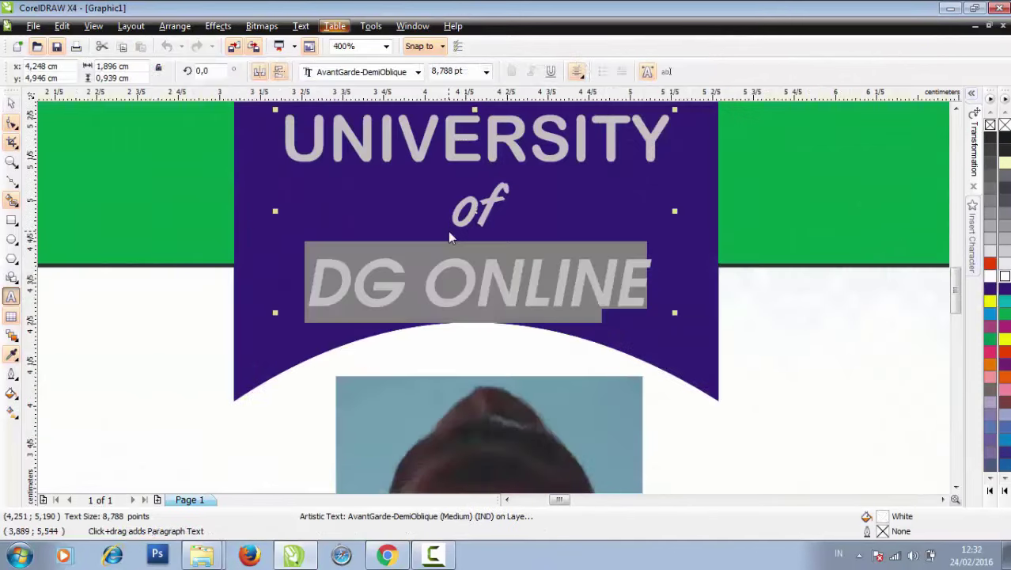
scroll(448, 231, down, 1)
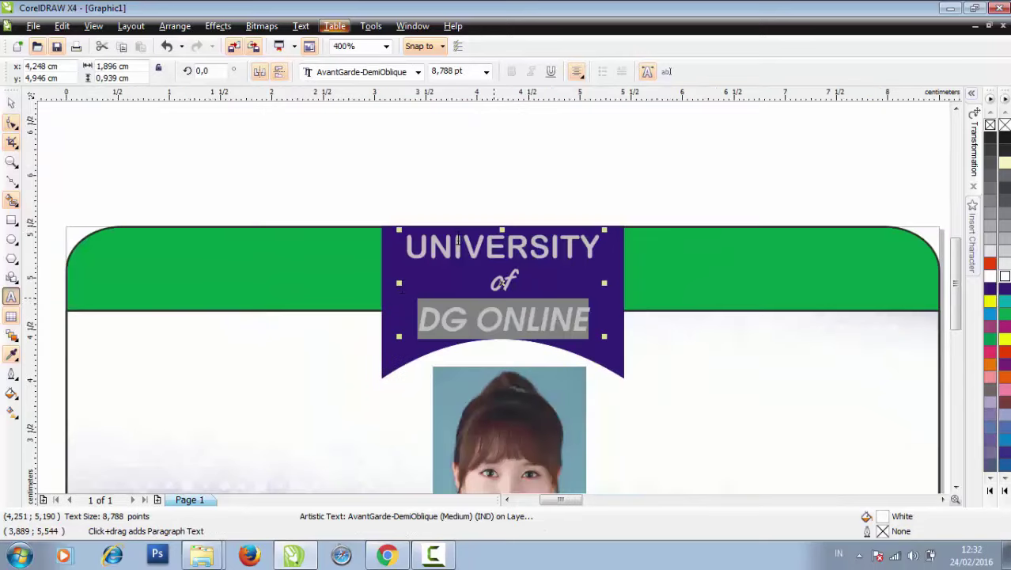
click(12, 102)
click(300, 126)
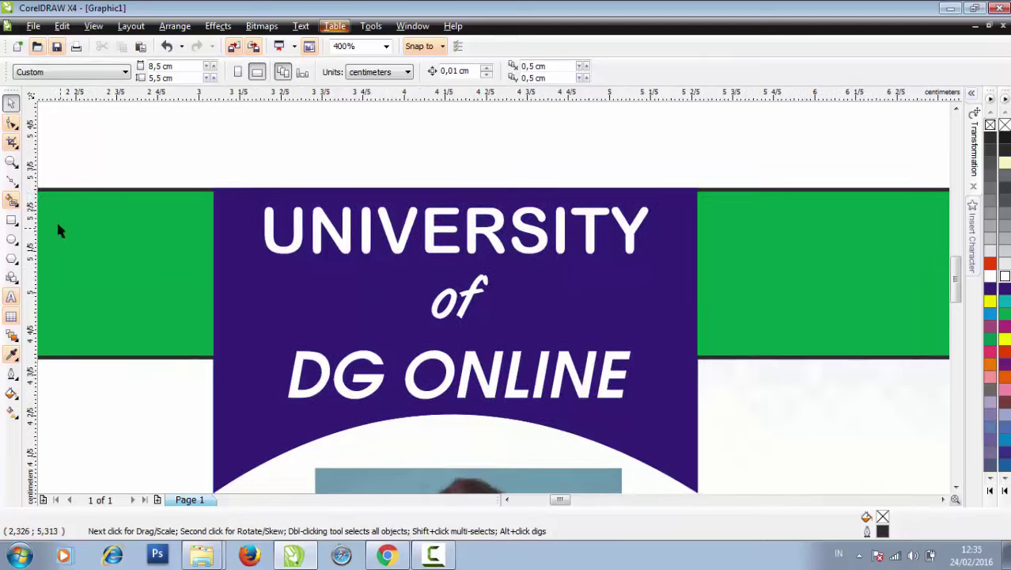
- Draw a two-node Bezier line spanning the purple banner under UNIVERSITY
click(9, 181)
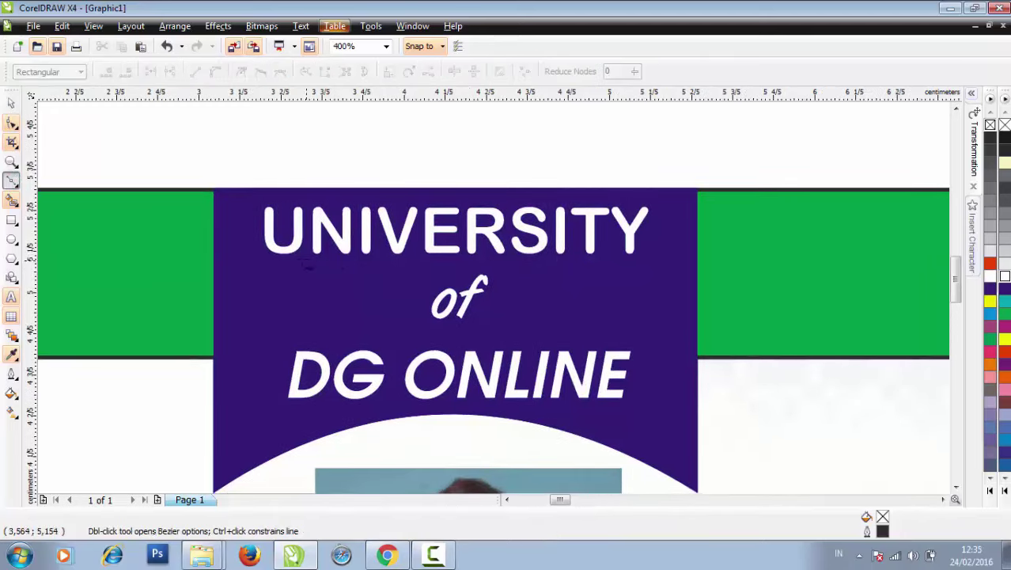
click(272, 259)
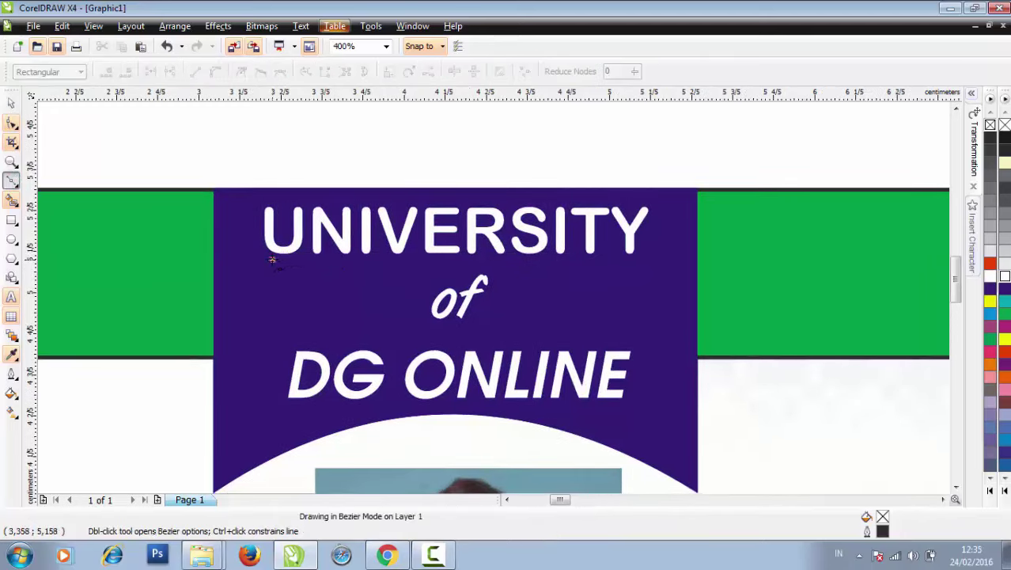
click(636, 260)
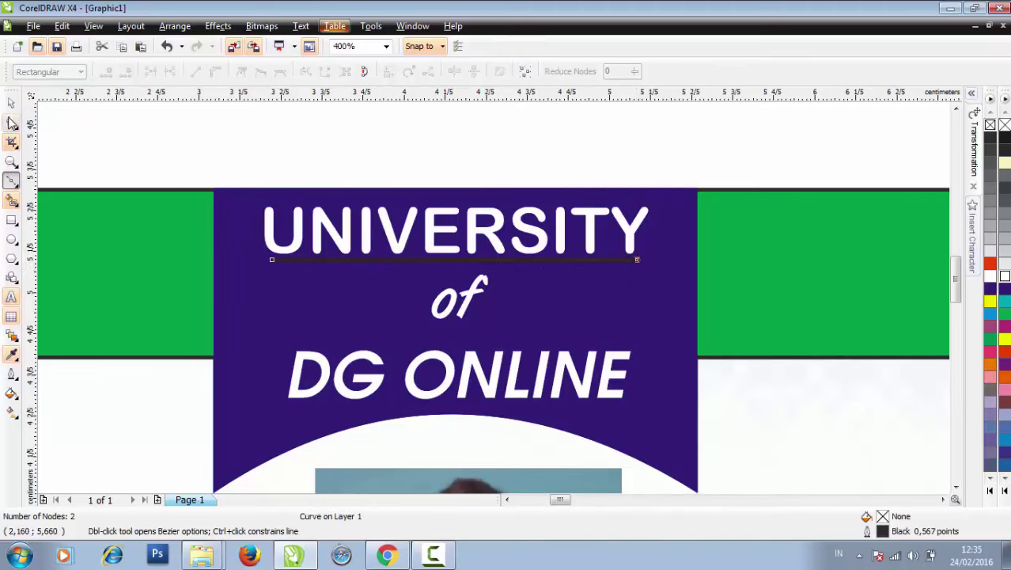
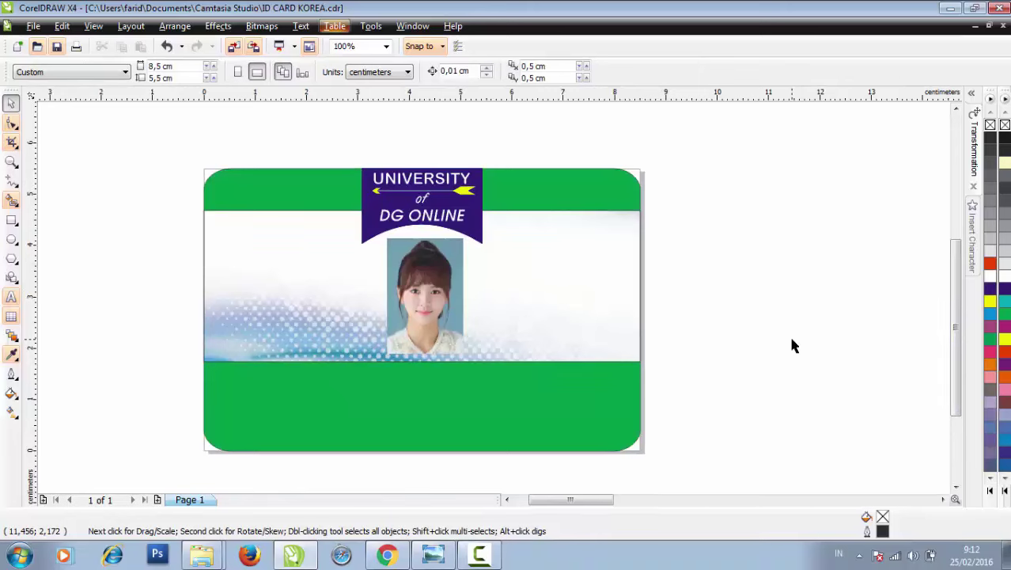
- Draw a rectangle across the lower green band and shorten it into a thin strip
key(F6)
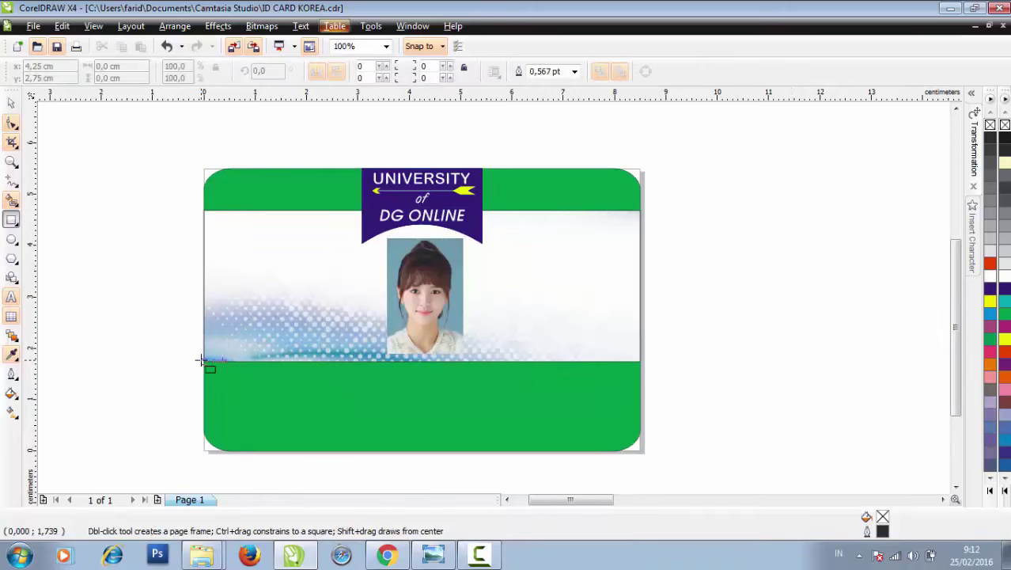
drag(202, 360, 641, 396)
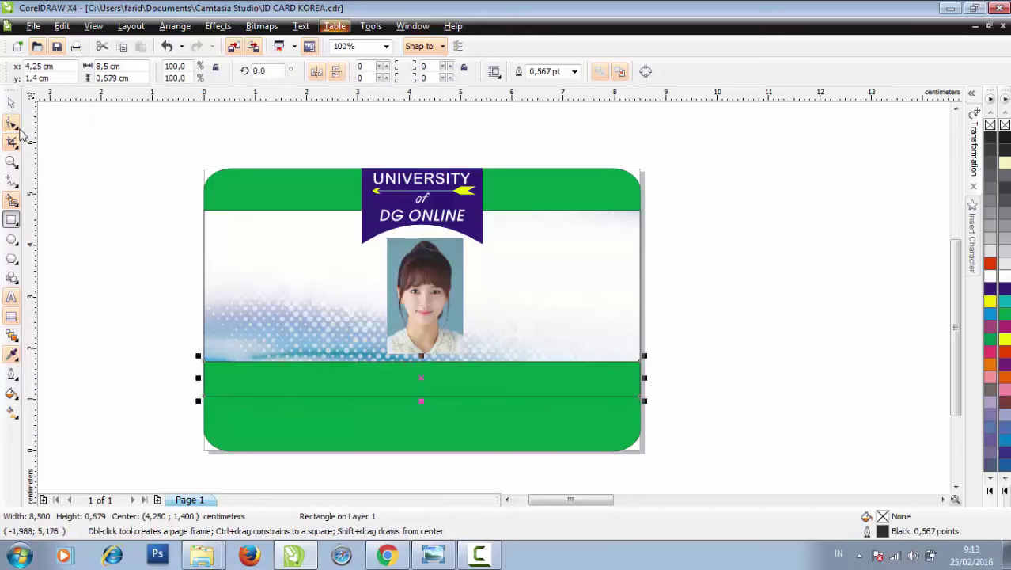
click(11, 104)
click(89, 150)
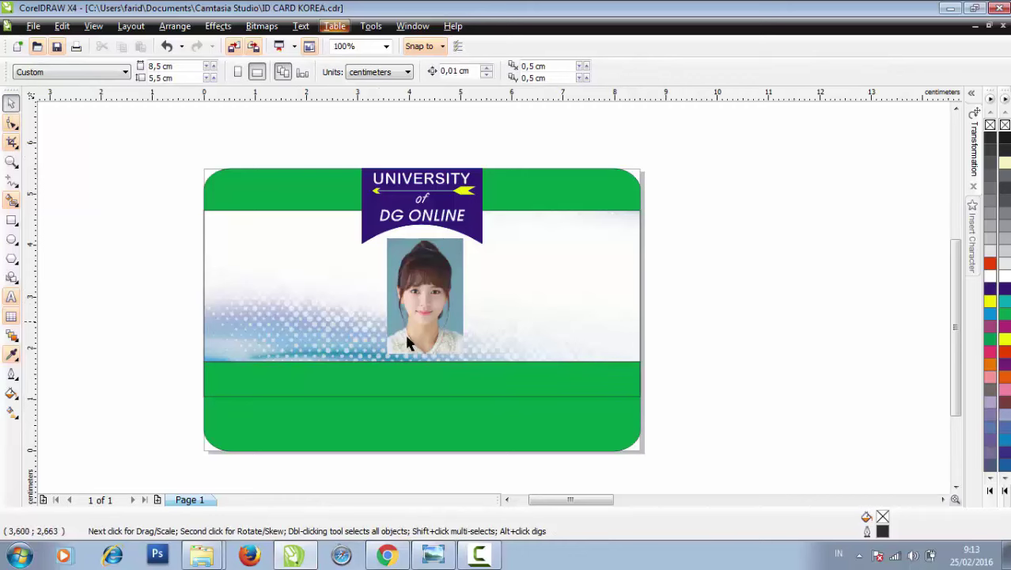
scroll(507, 332, down, 1)
scroll(507, 331, up, 2)
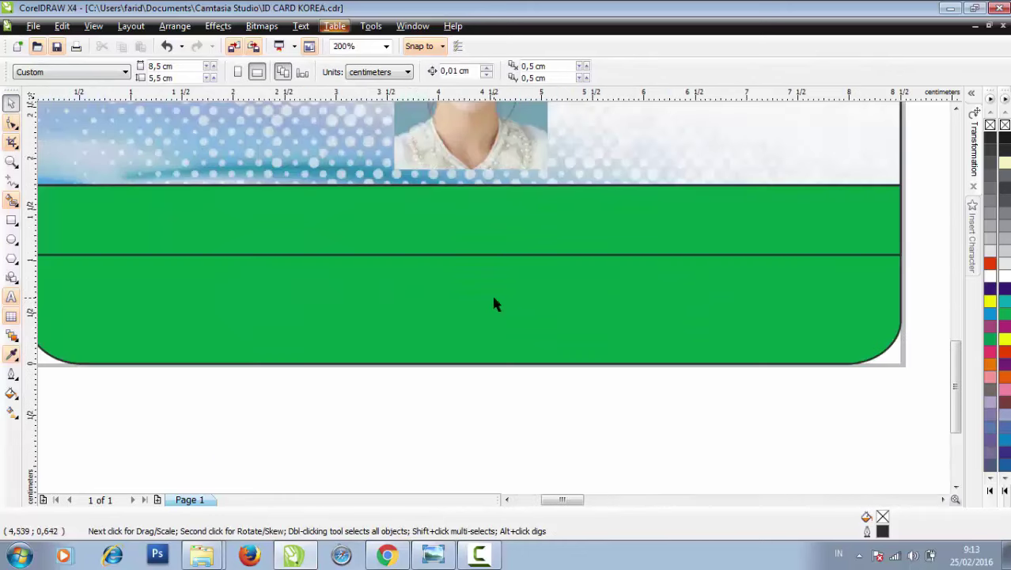
click(469, 255)
drag(466, 255, 470, 244)
- Fill the thin band with a teal-green shade from the cyan colour pop-up
click(1005, 306)
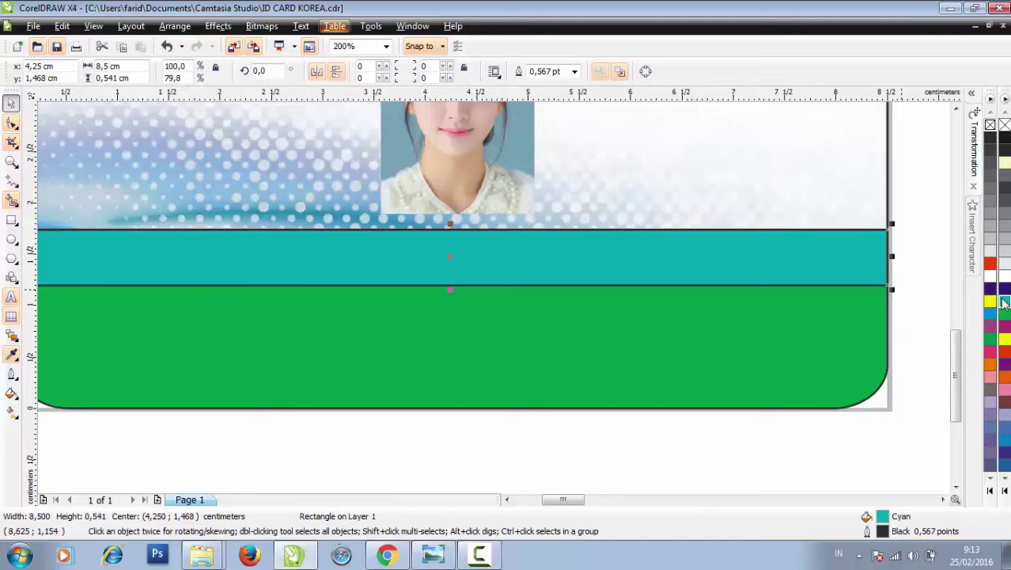
drag(1005, 307, 991, 312)
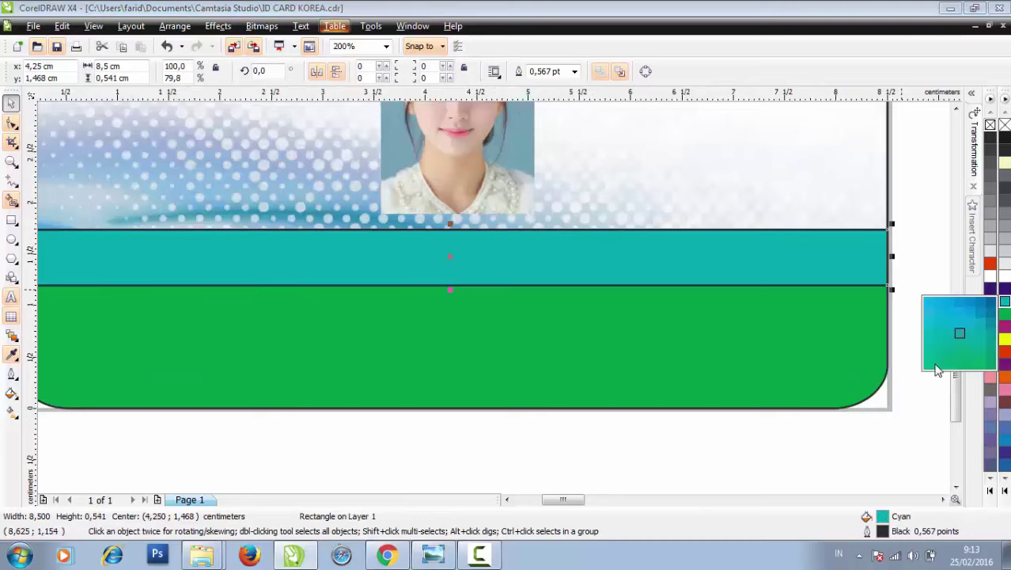
drag(936, 370, 941, 372)
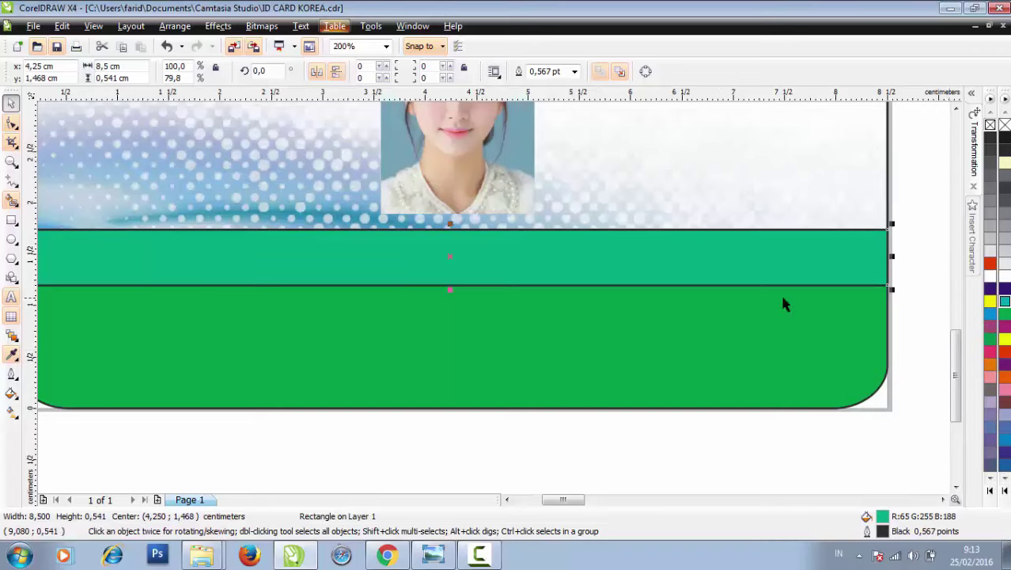
scroll(494, 409, down, 2)
click(493, 408)
scroll(440, 293, down, 2)
scroll(440, 295, up, 2)
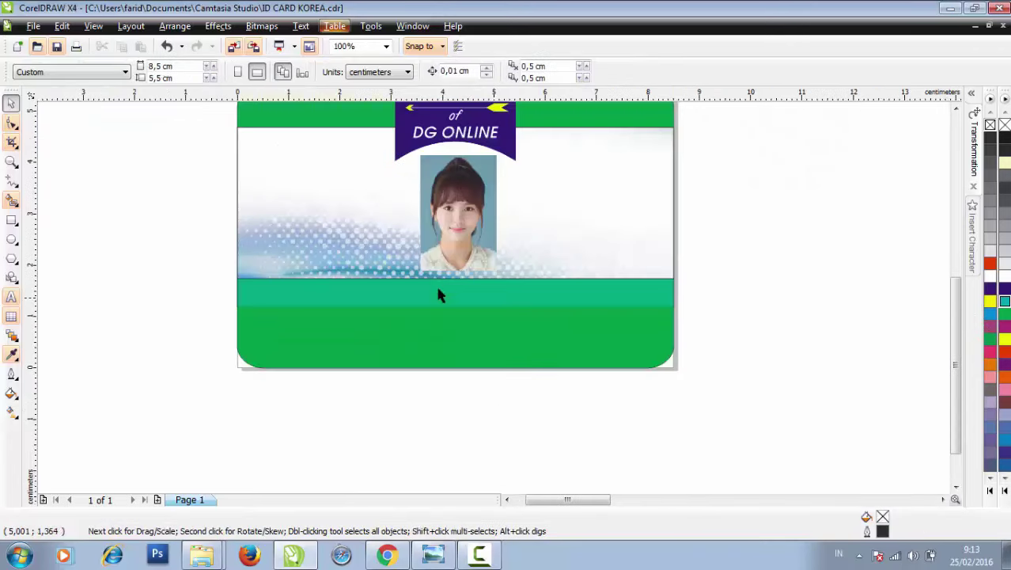
- Type the capitalised two-line text UNIVERSITY DG ONLINE / IT TECHNOLOGY SCIENCE on the teal band
click(496, 289)
scroll(513, 301, up, 1)
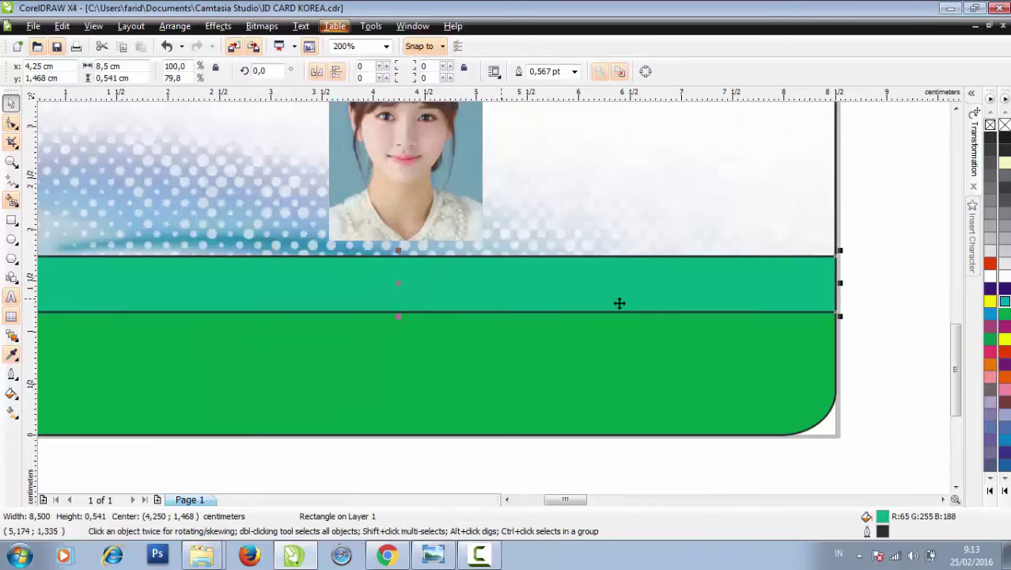
click(865, 278)
click(747, 279)
click(11, 298)
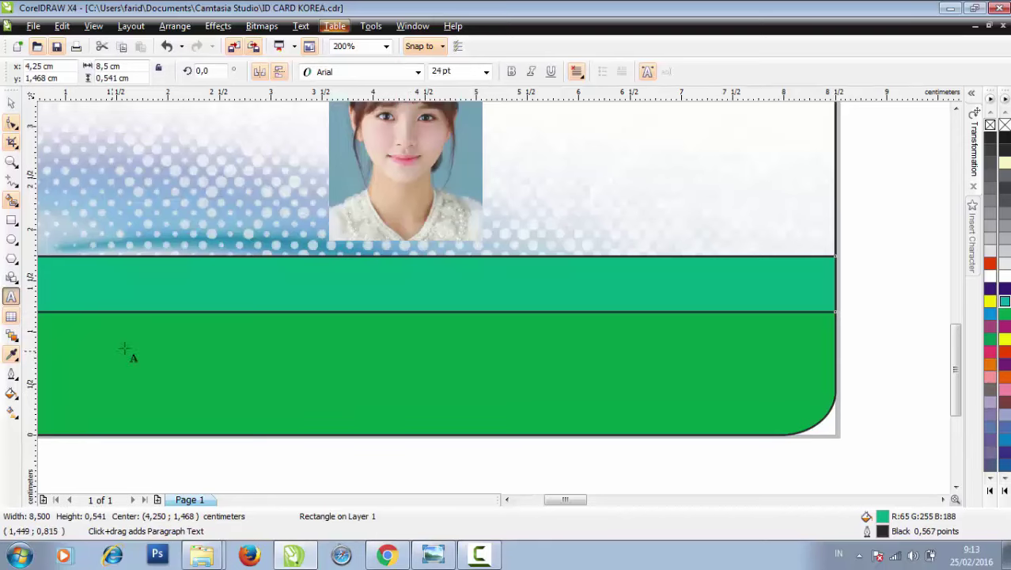
scroll(225, 316, down, 1)
scroll(500, 296, up, 1)
click(486, 275)
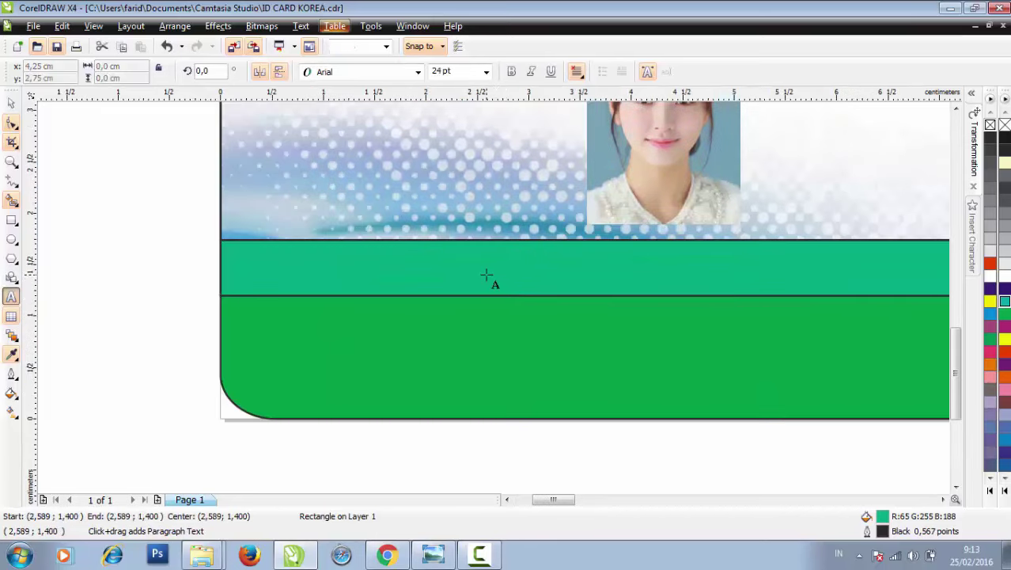
text(UN)
key(Caps_Lock)
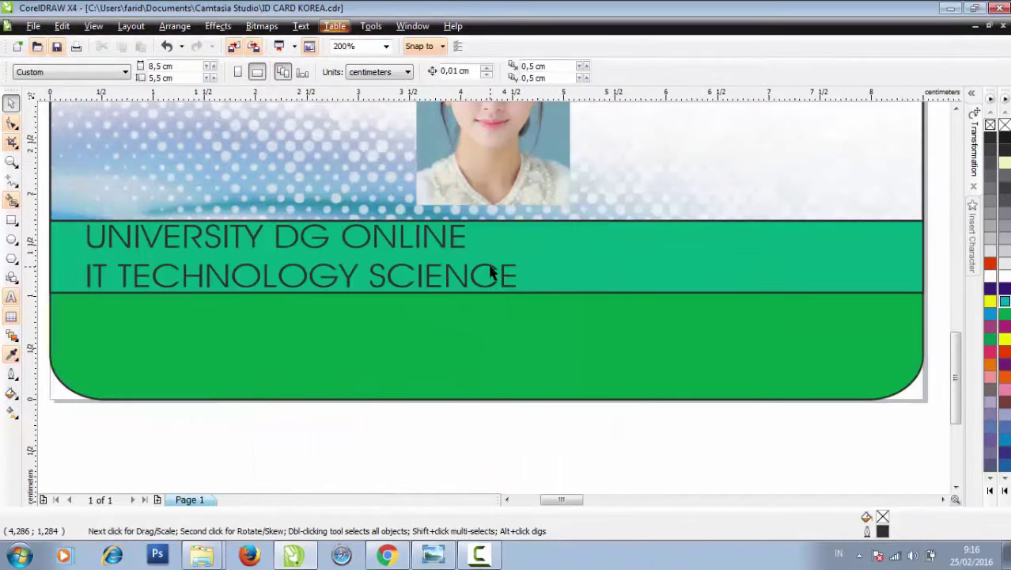
- Make the university text white, narrow it slightly and nudge it left
click(491, 273)
click(1004, 276)
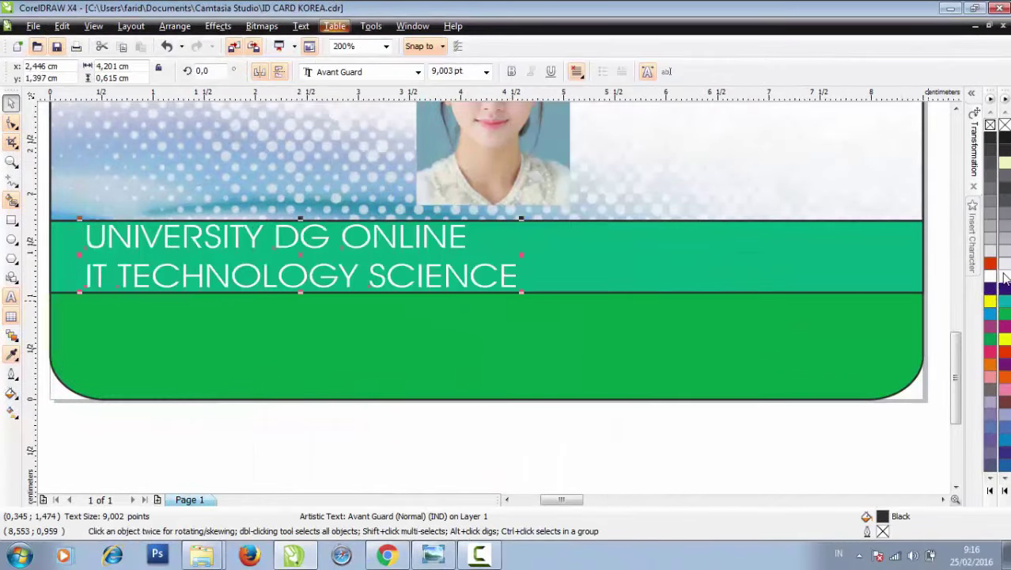
click(676, 451)
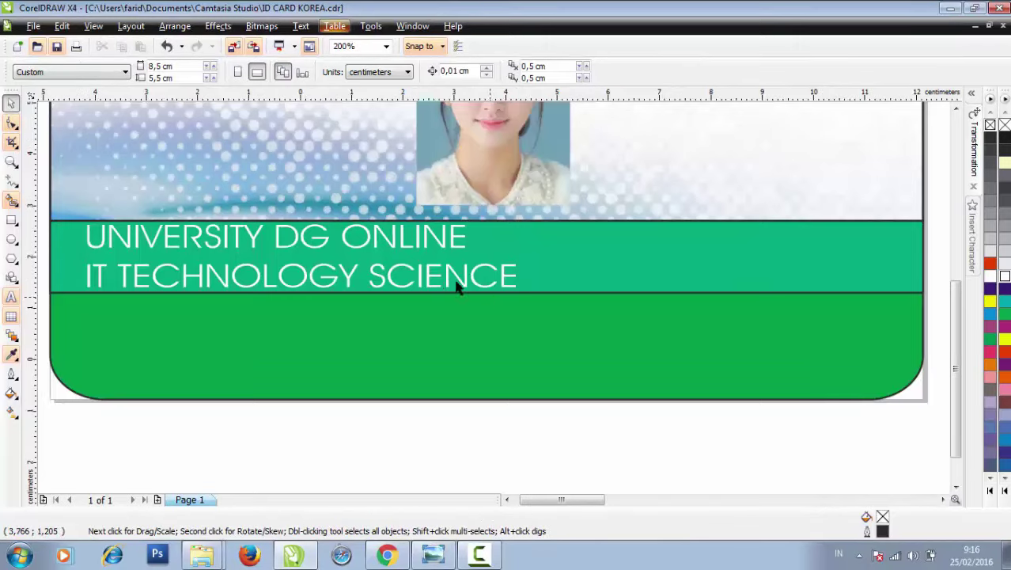
scroll(458, 282, down, 1)
scroll(441, 286, up, 1)
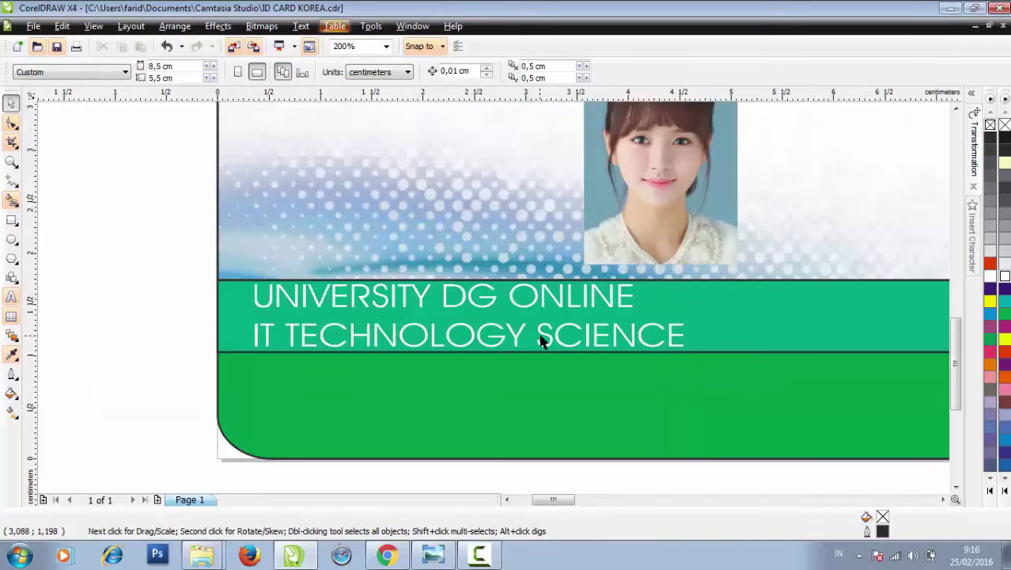
drag(685, 316, 677, 314)
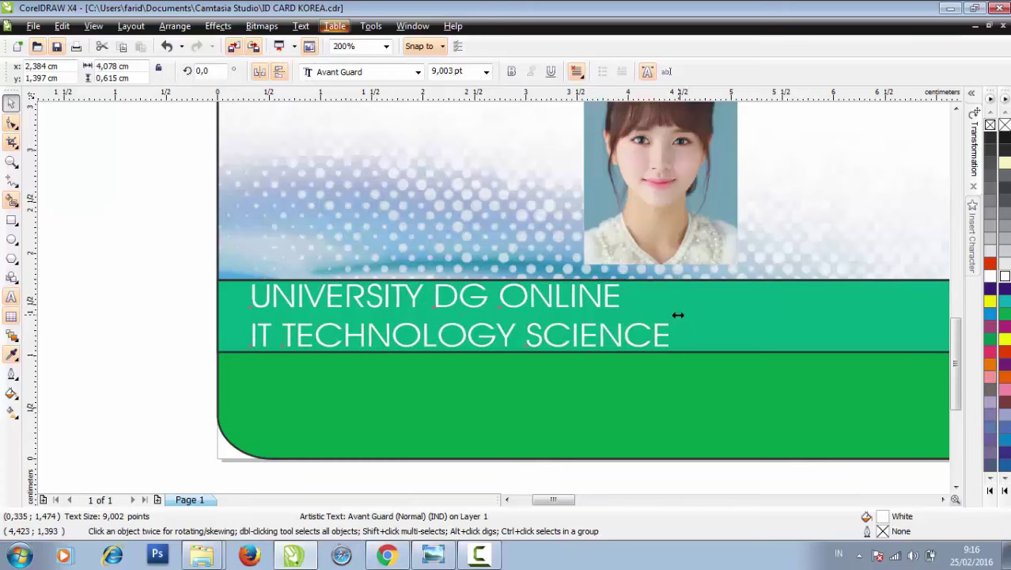
key(Left)
key(Left)
key(Left)
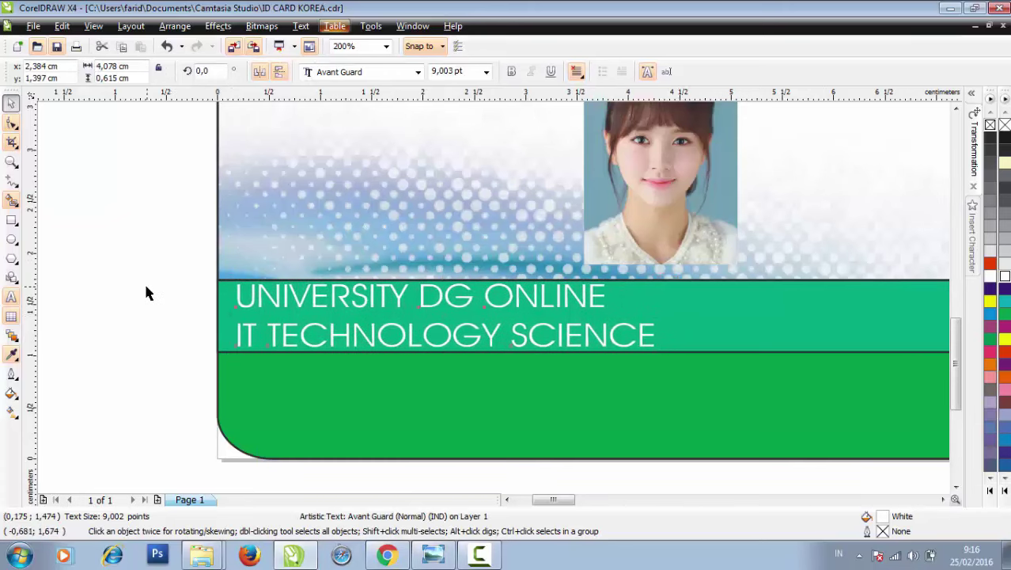
click(144, 281)
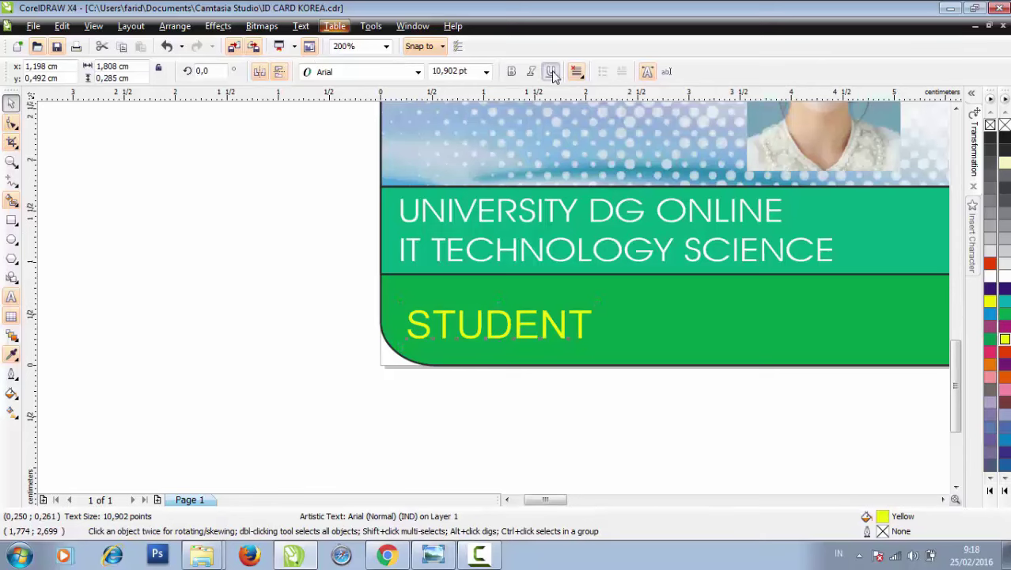
- Underline the STUDENT text and zoom out to see the whole card
click(552, 72)
key(Escape)
key(F3)
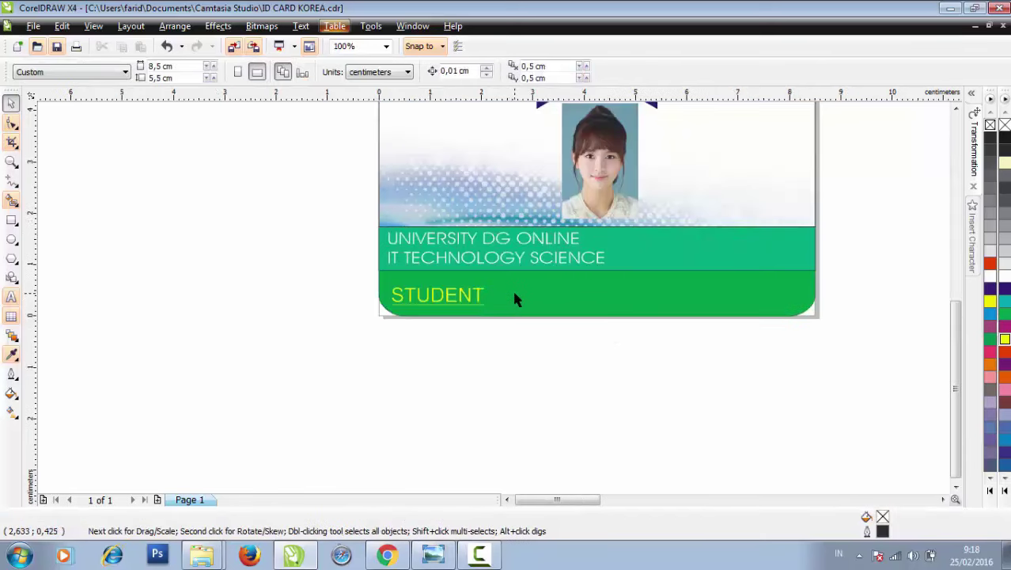
scroll(512, 299, down, 1)
scroll(505, 287, up, 1)
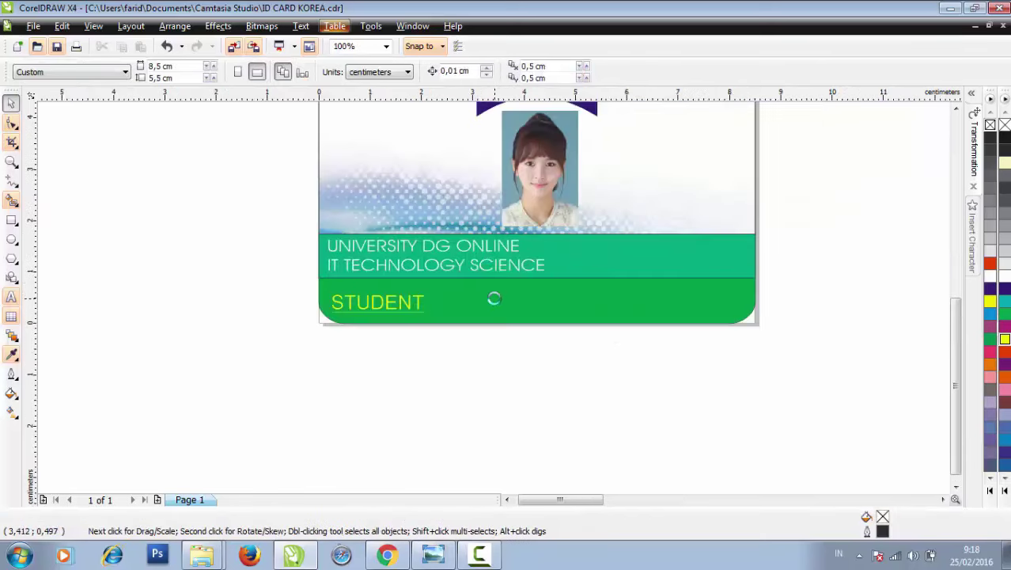
- Type the student ID number and set it in the Free 3 of 9 Extended barcode font
key(F8)
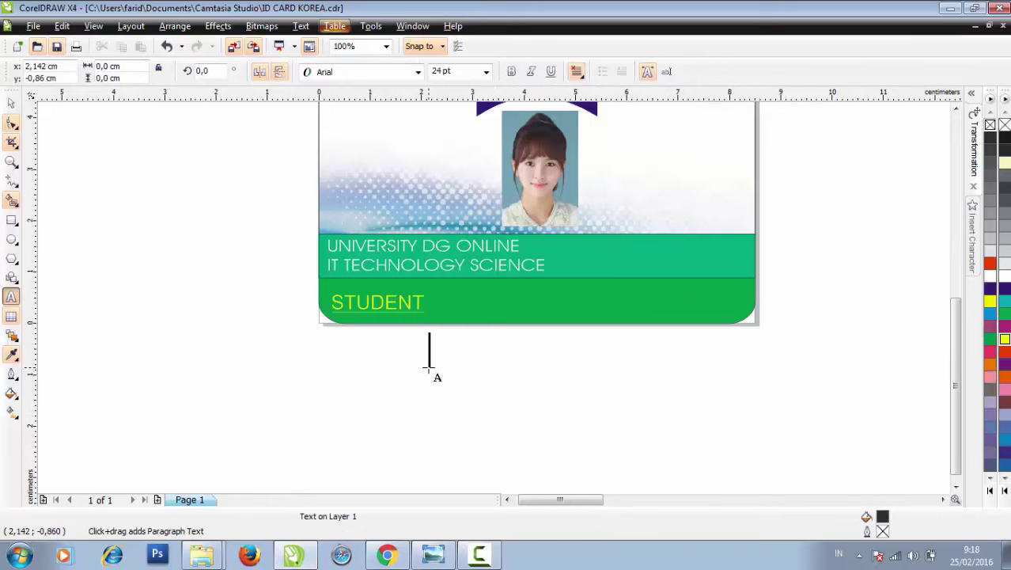
text(738JU)
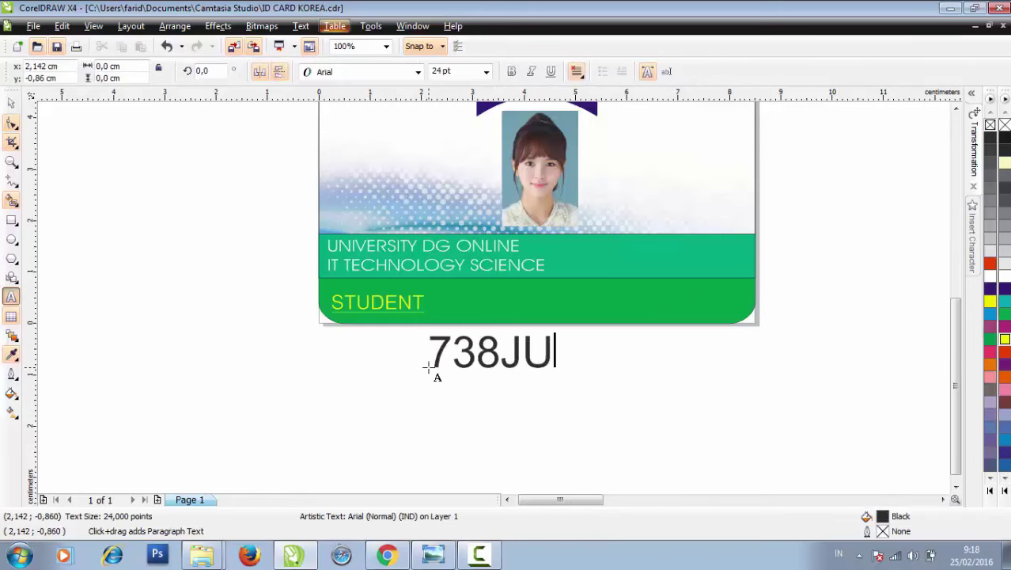
text(AI)
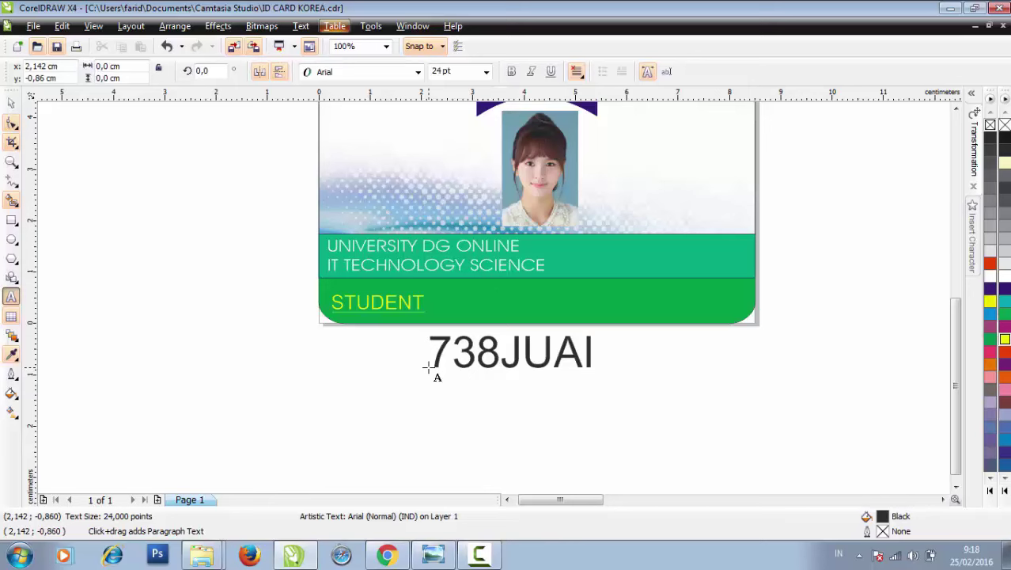
text(A201)
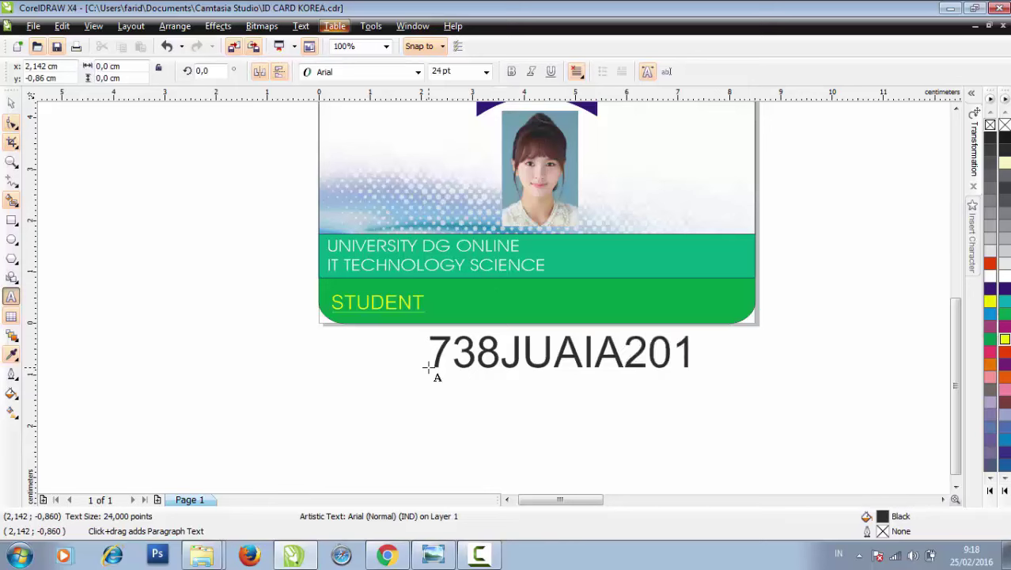
text(6)
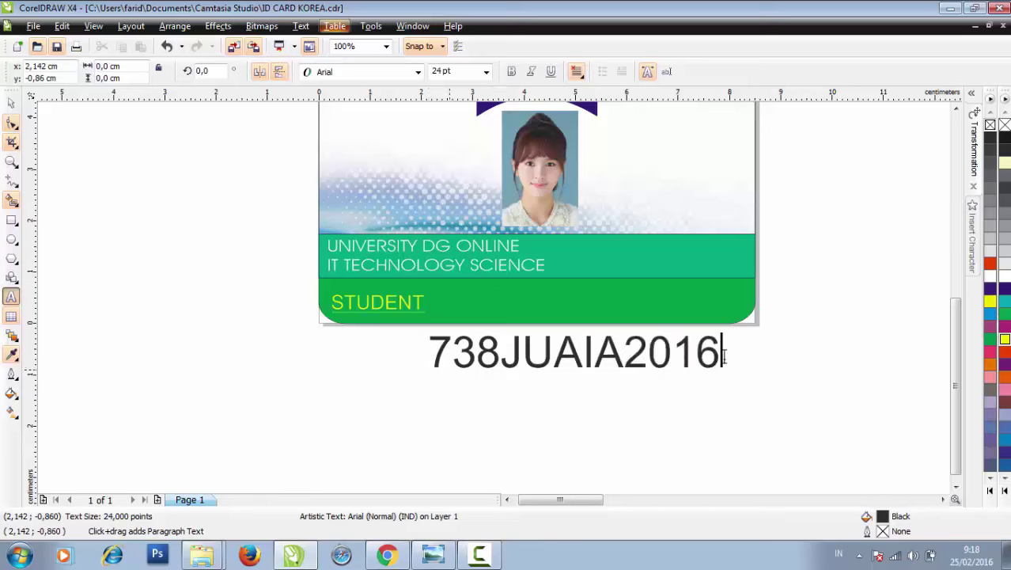
key(Escape)
drag(716, 351, 425, 351)
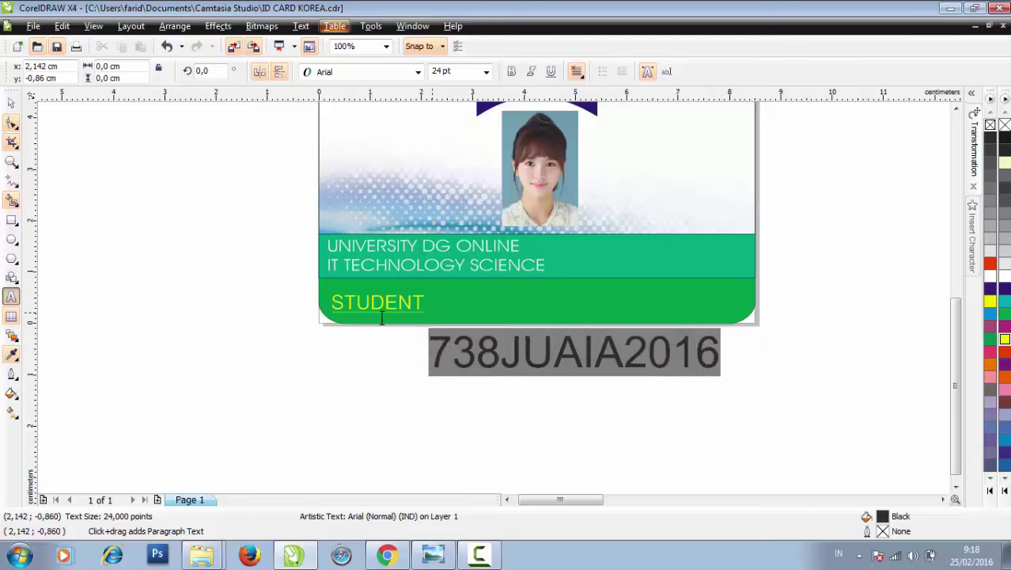
click(417, 72)
scroll(443, 269, down, 10)
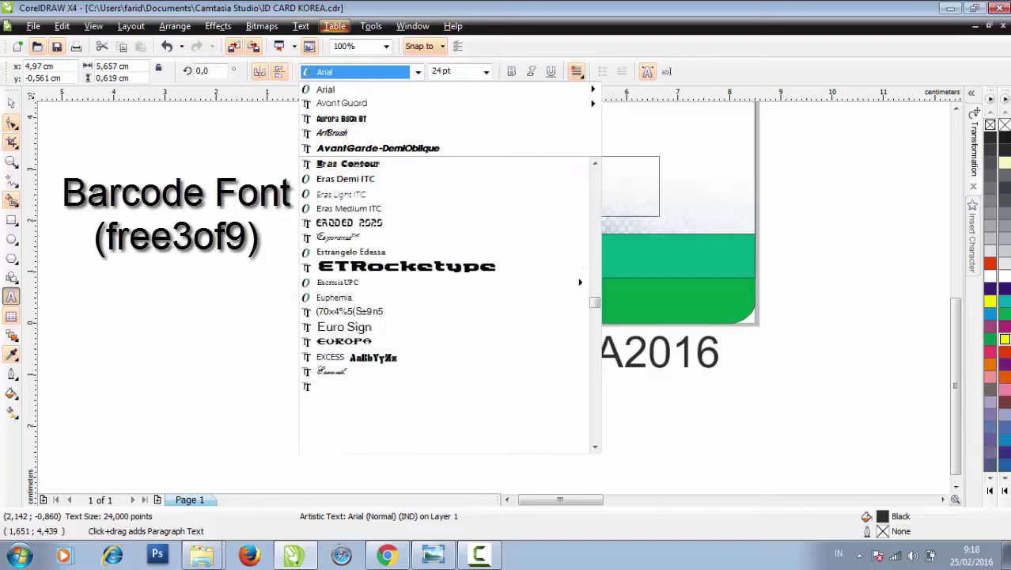
text(Free 3 of 9 Extended)
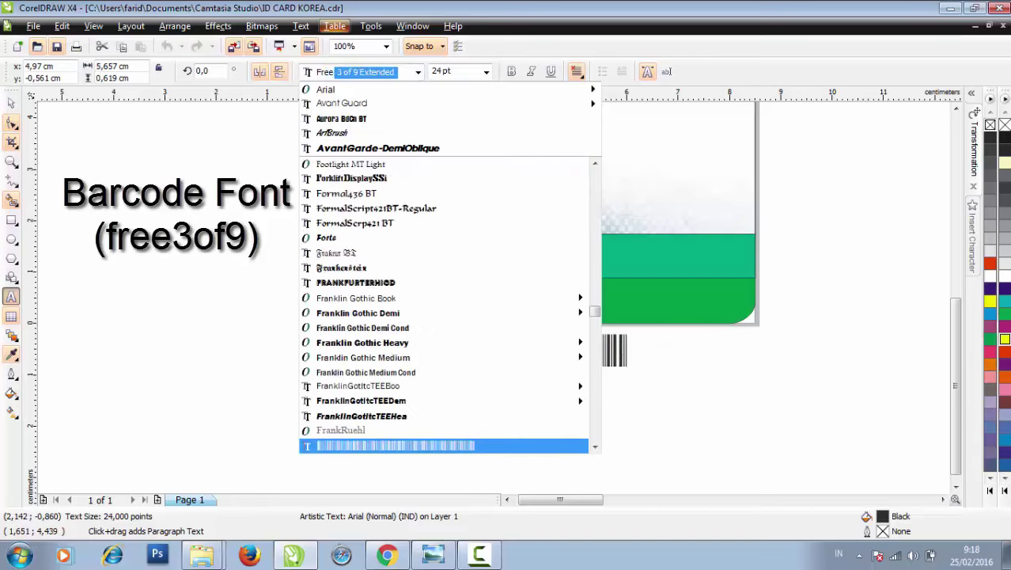
click(427, 447)
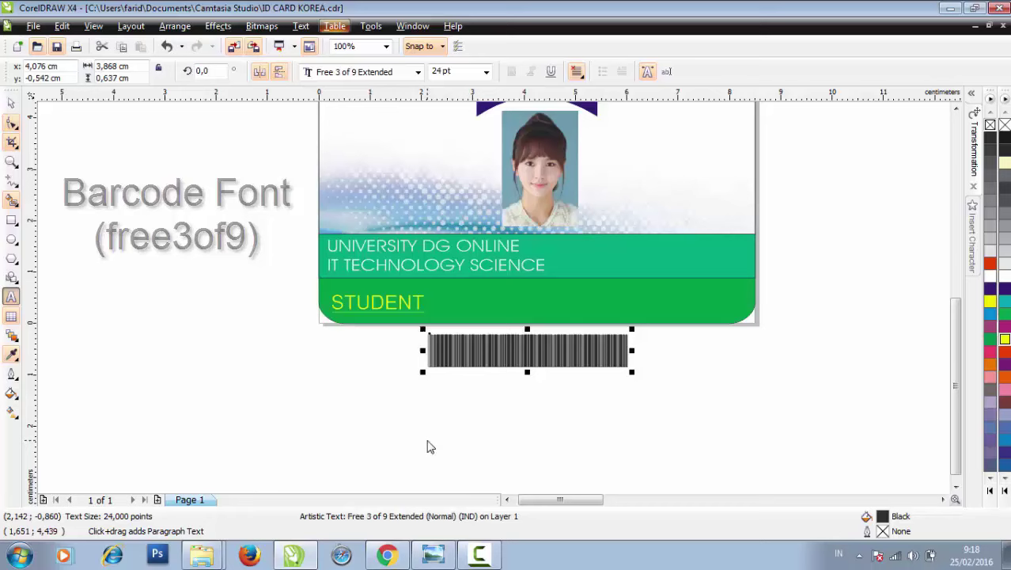
- Move the barcode up onto the green STUDENT band
click(11, 104)
drag(548, 360, 561, 320)
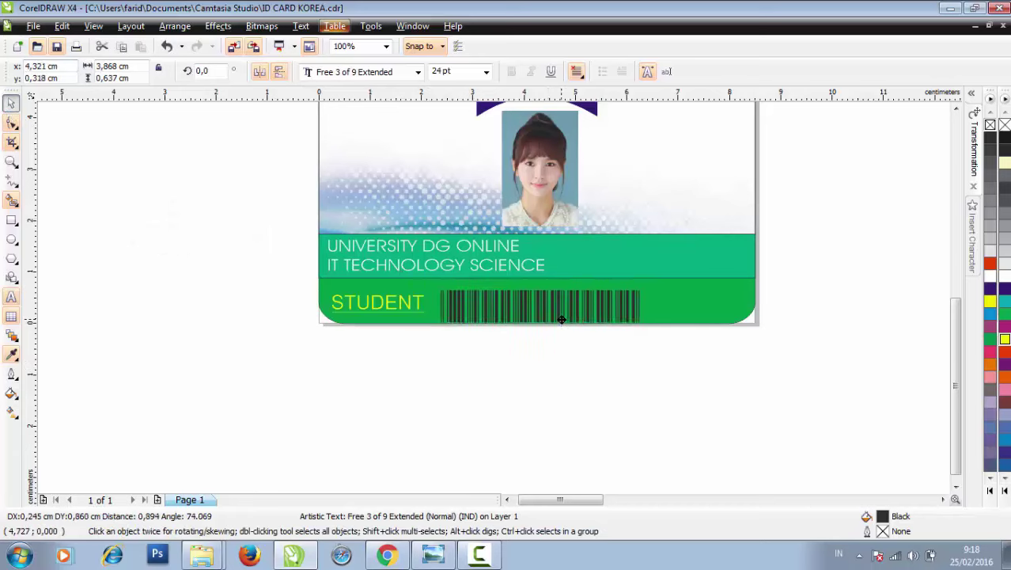
click(560, 384)
scroll(560, 383, up, 1)
- Draw a rectangle over the lower card with 10% Black fill and outline
key(F6)
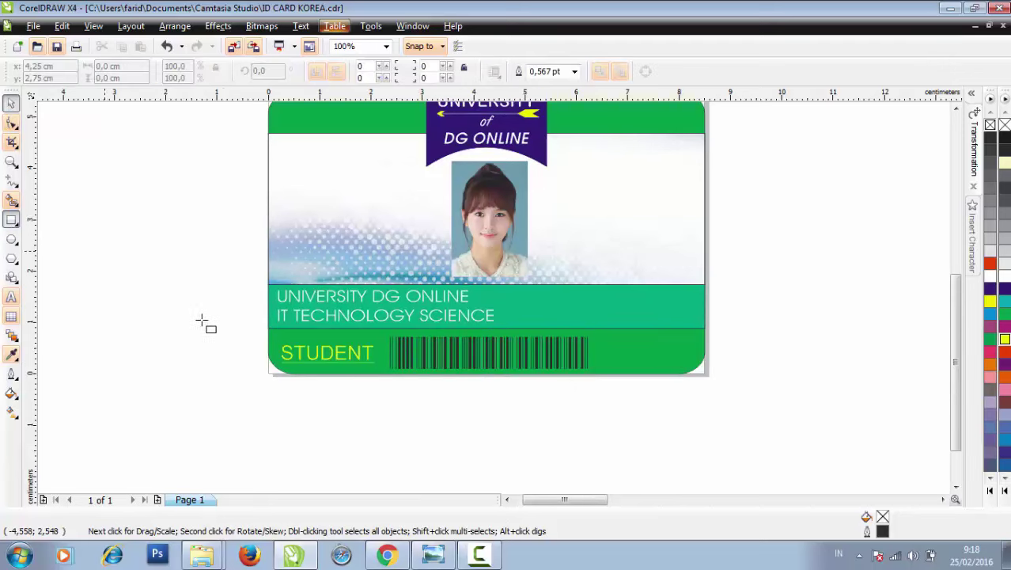
drag(232, 316, 729, 405)
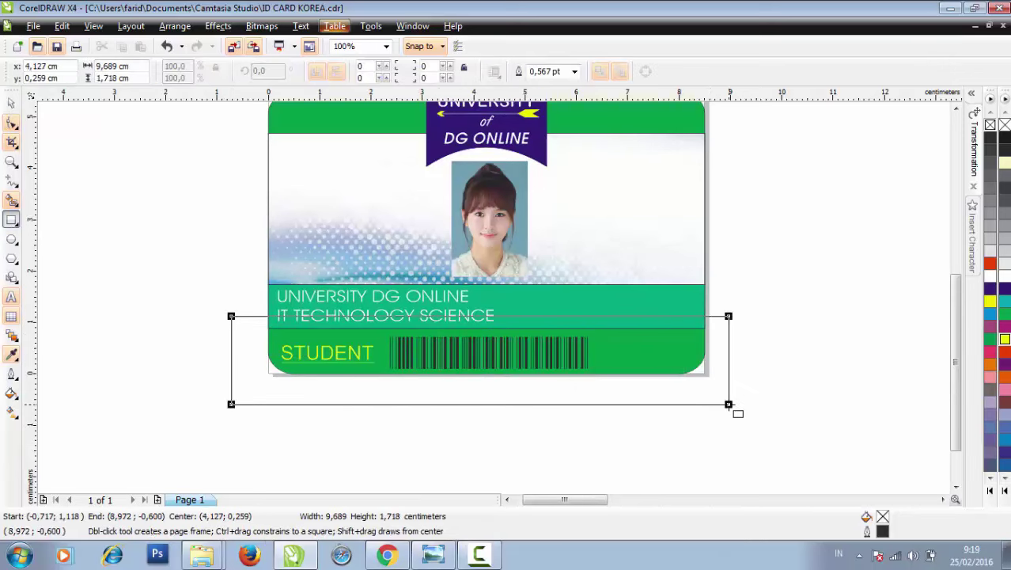
click(1005, 267)
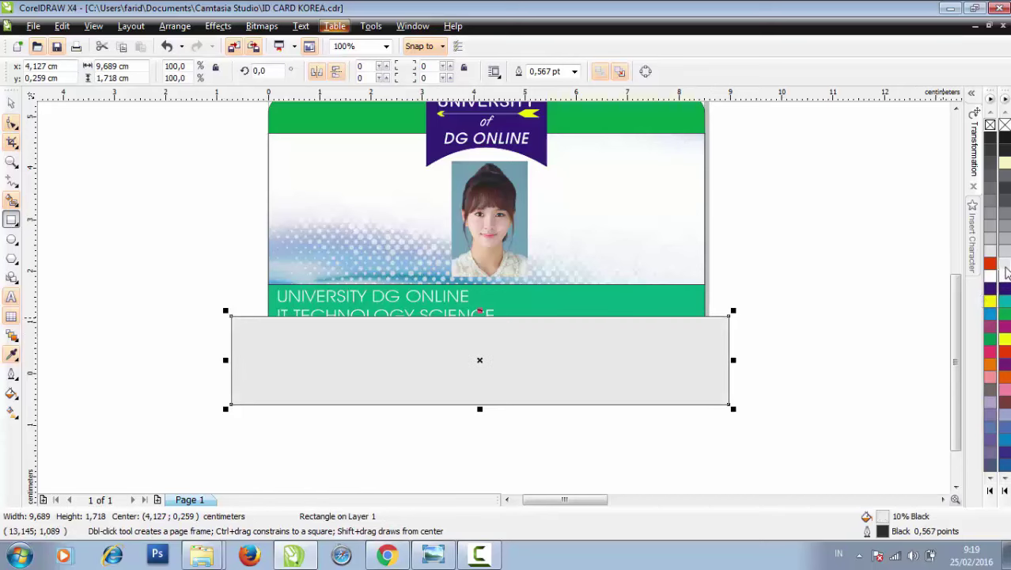
right_click(1005, 267)
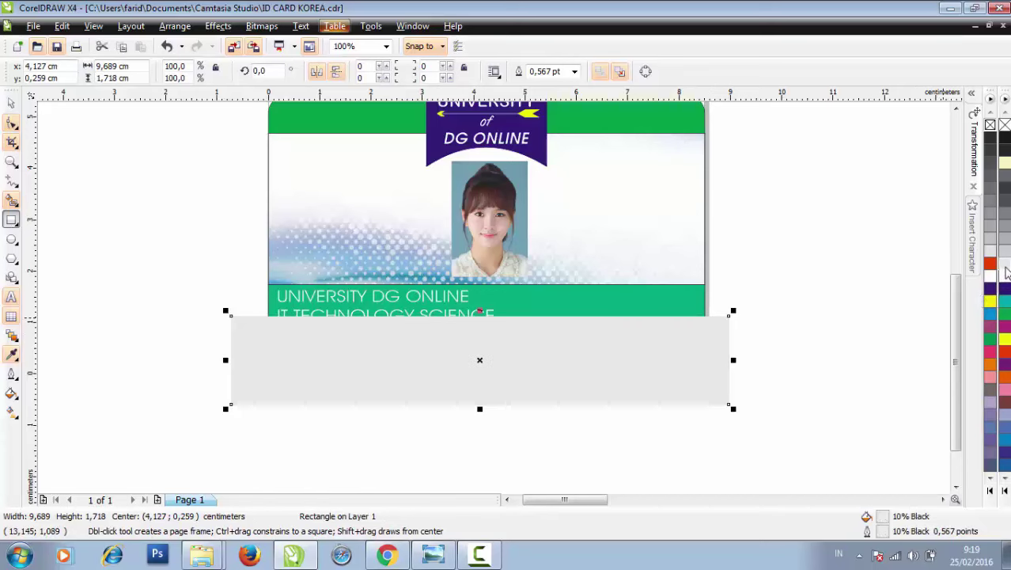
click(11, 104)
scroll(499, 328, down, 1)
drag(514, 305, 535, 366)
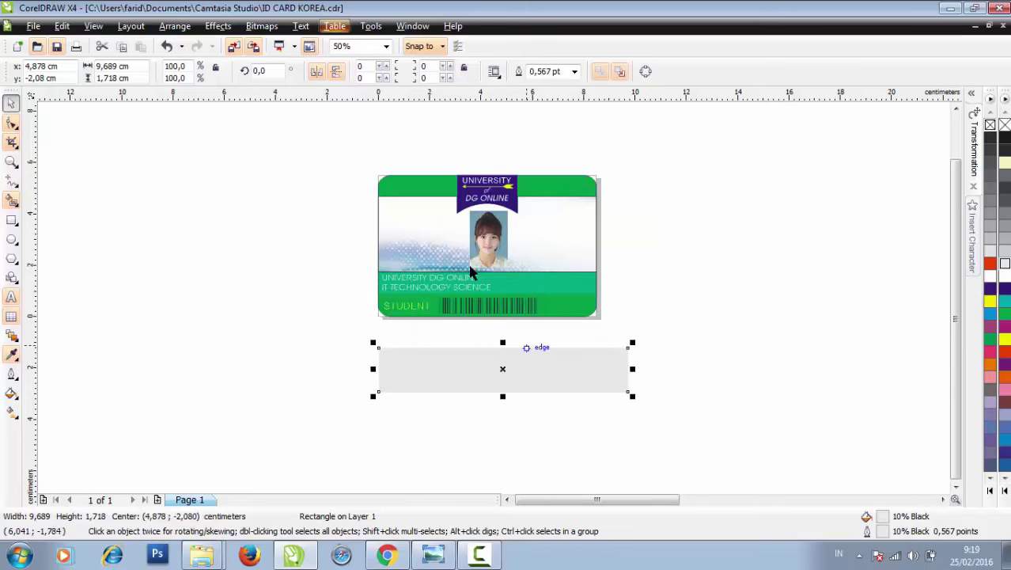
- PowerClip the grey rectangle inside the card and move it to the card's bottom edge
click(203, 30)
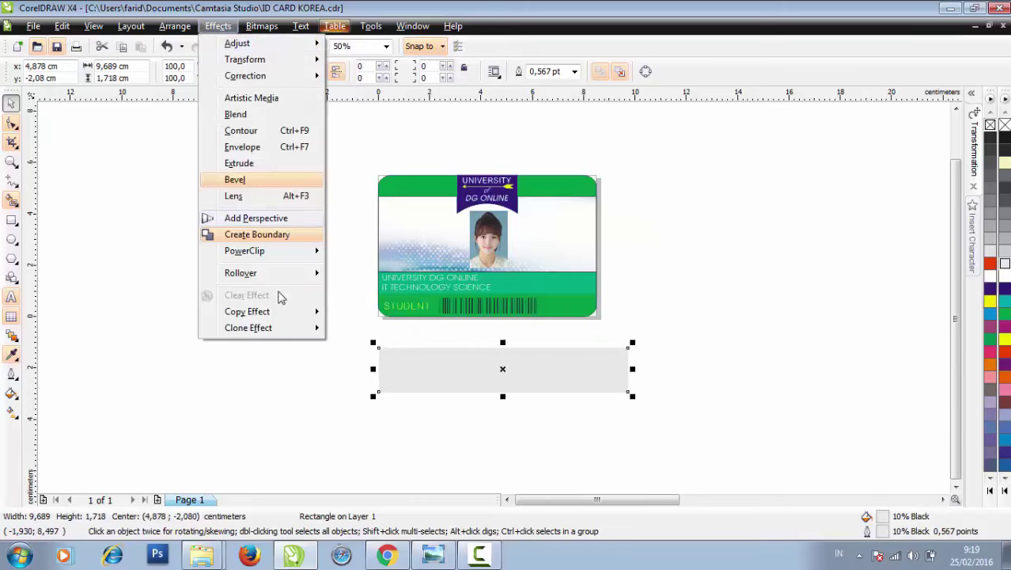
mouse_move(286, 253)
click(395, 252)
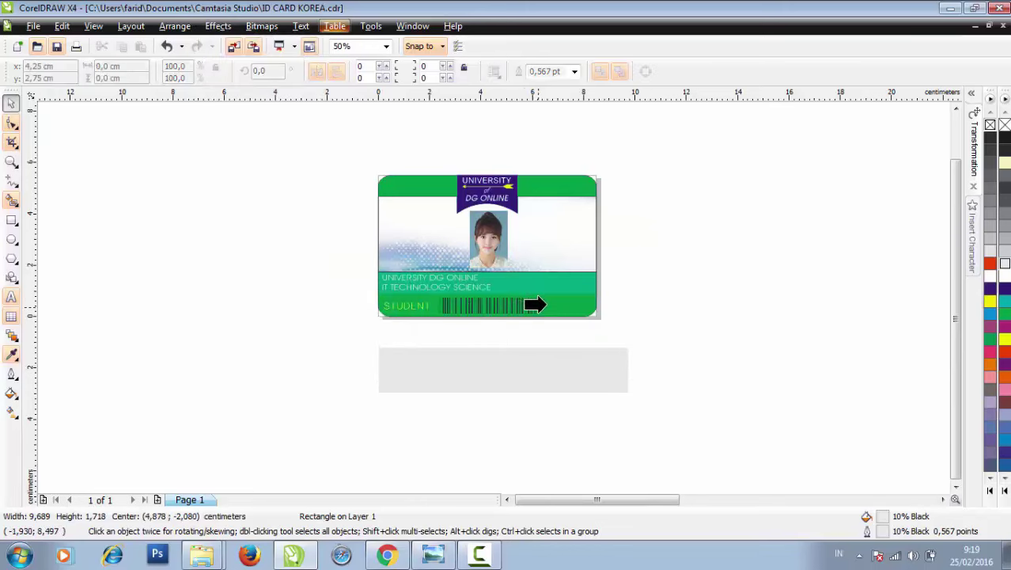
click(536, 304)
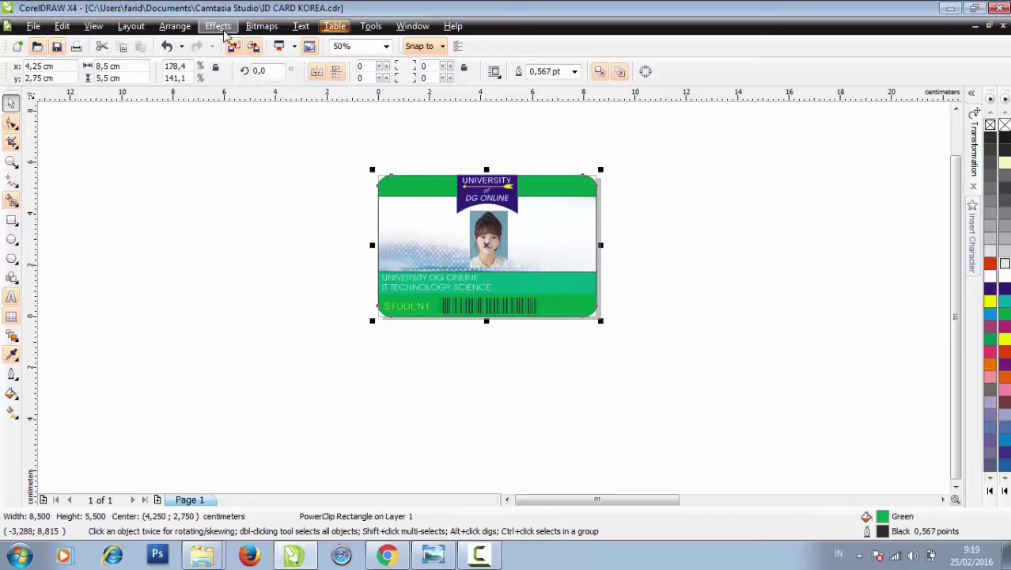
click(217, 26)
mouse_move(281, 252)
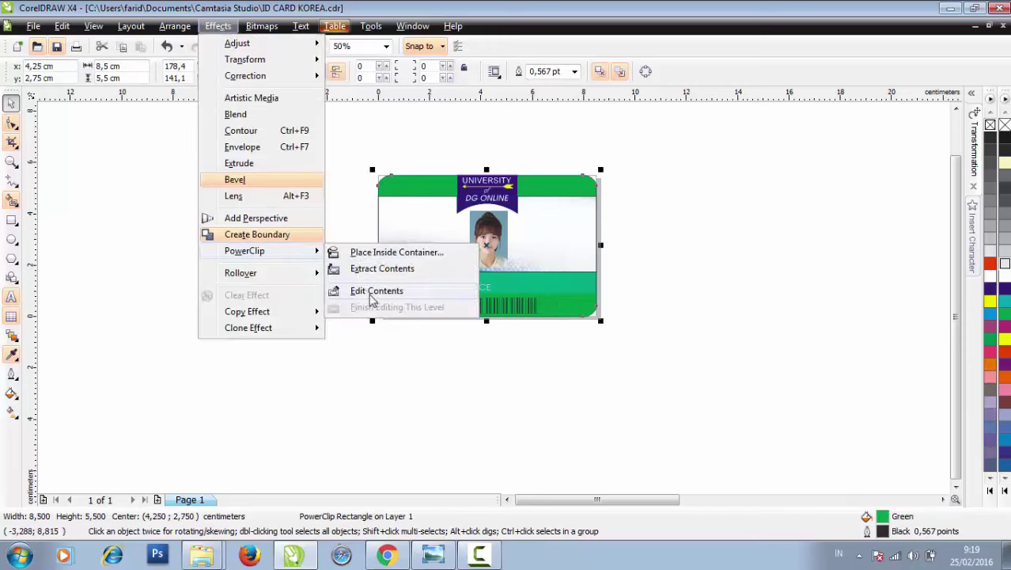
click(372, 290)
drag(503, 248, 502, 316)
click(127, 497)
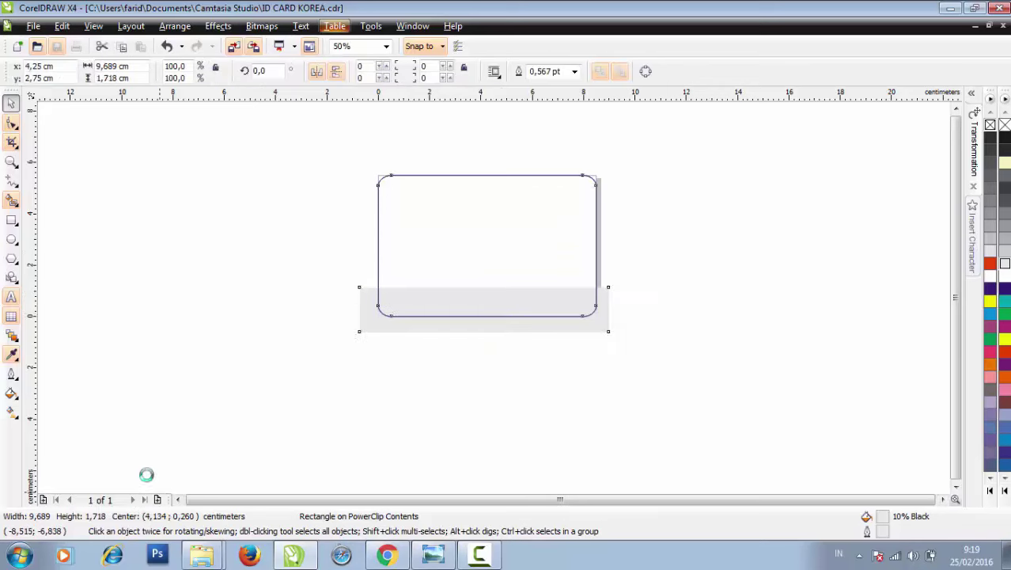
key(Escape)
scroll(472, 293, up, 1)
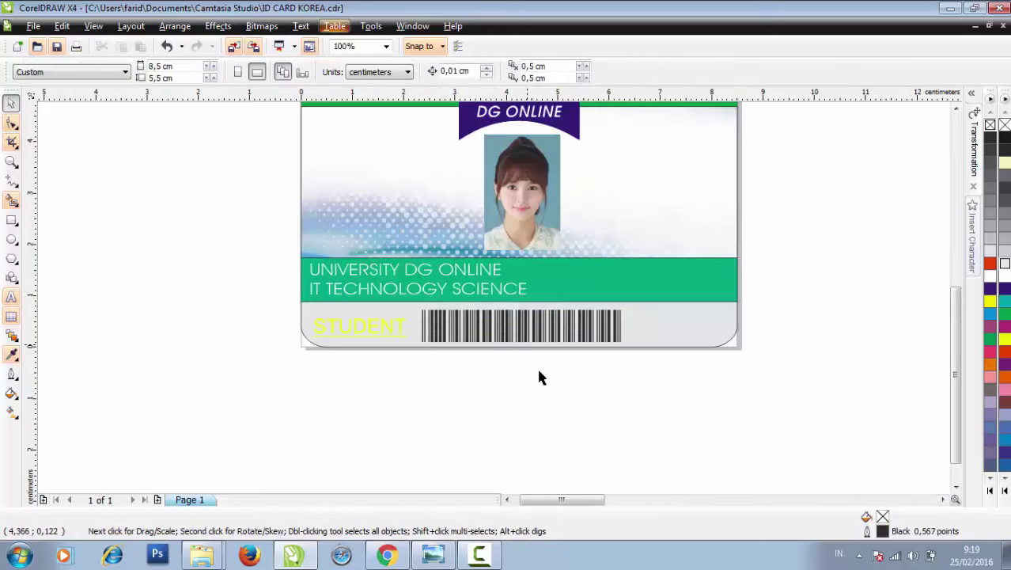
- Undo the STUDENT text's colour change so it is black again
scroll(437, 296, up, 1)
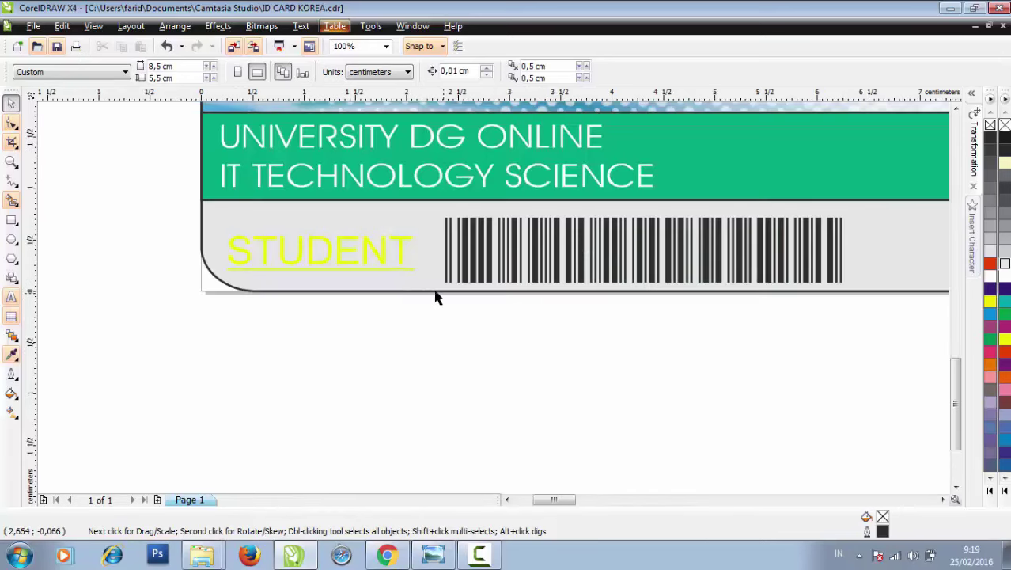
click(386, 255)
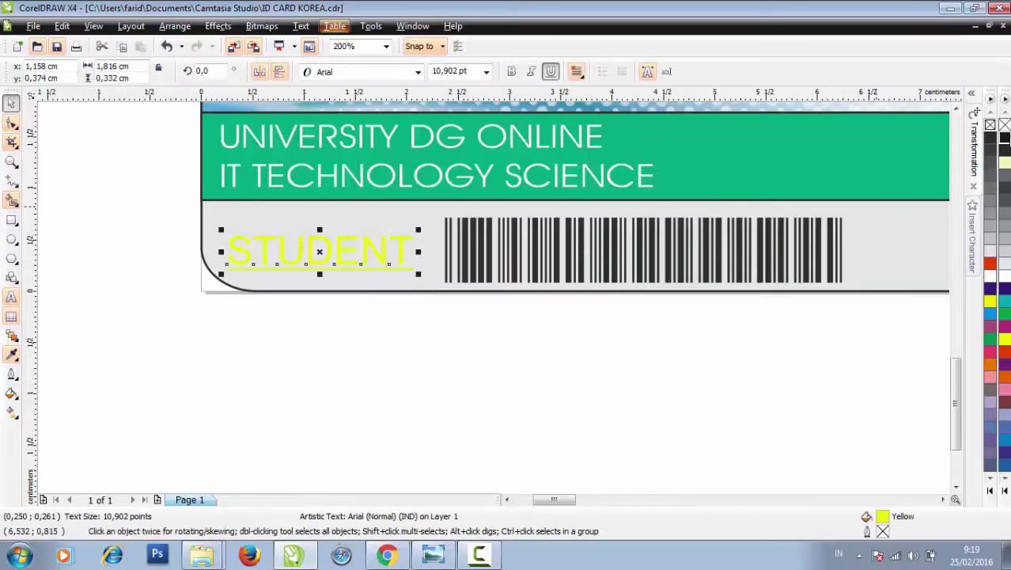
key(ctrl+z)
key(Escape)
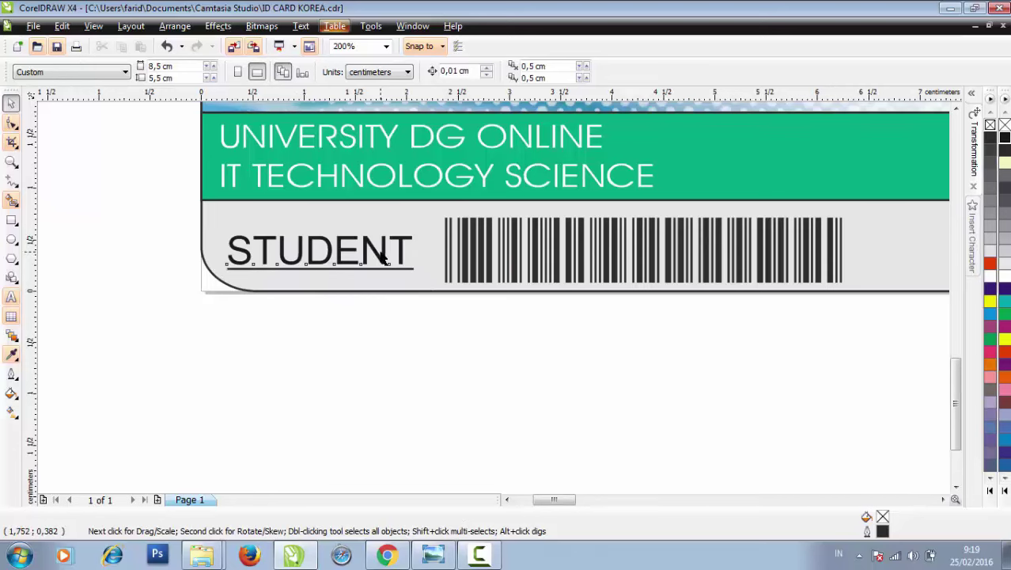
click(382, 256)
click(382, 256)
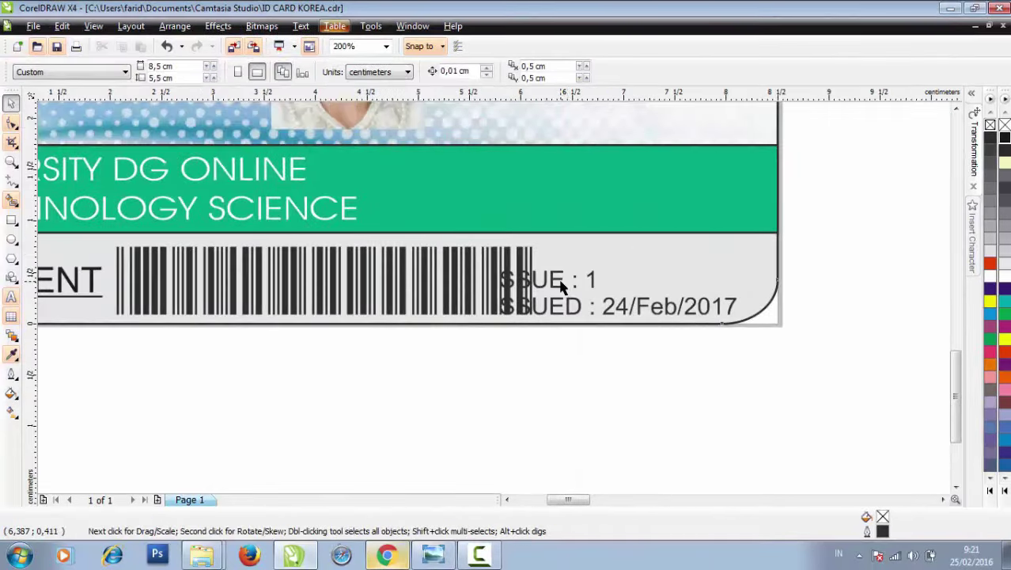
- Nudge the ISSUE : 1 / ISSUED : 24/Feb/2017 text up and right and shrink it slightly
click(561, 287)
ctrl+click(611, 306)
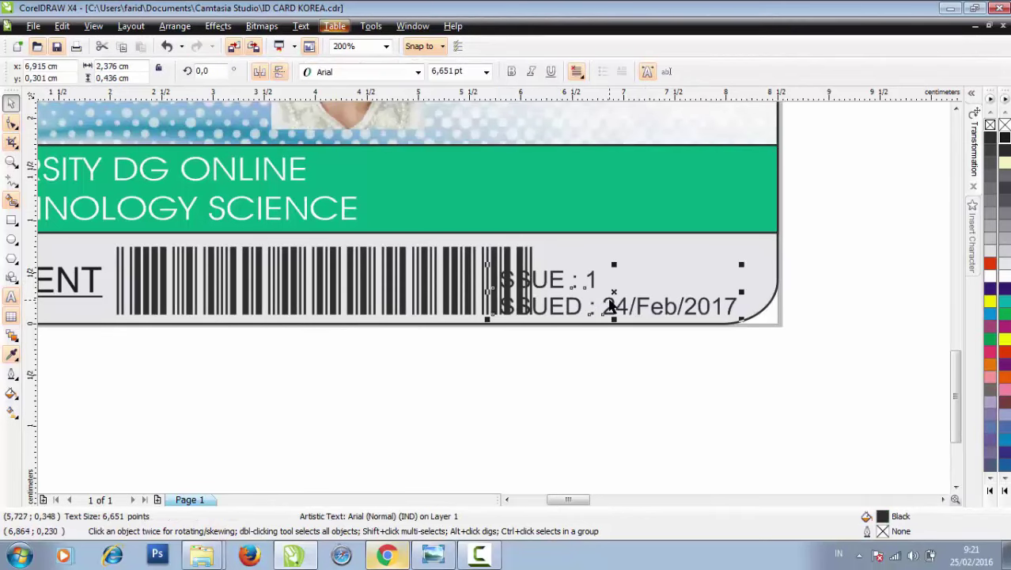
key(Up)
key(Up)
key(Up)
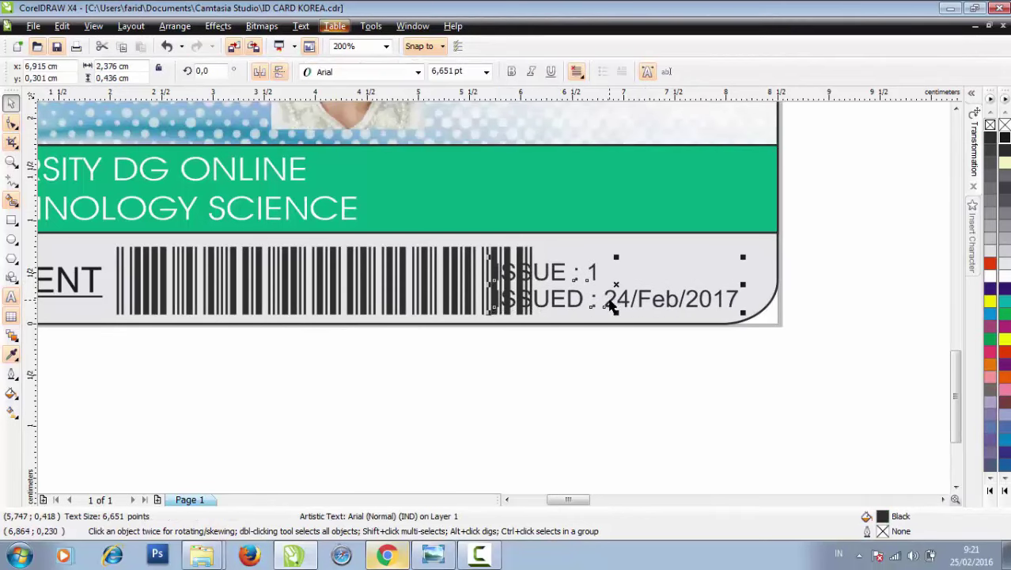
key(Right)
key(Right)
key(Right)
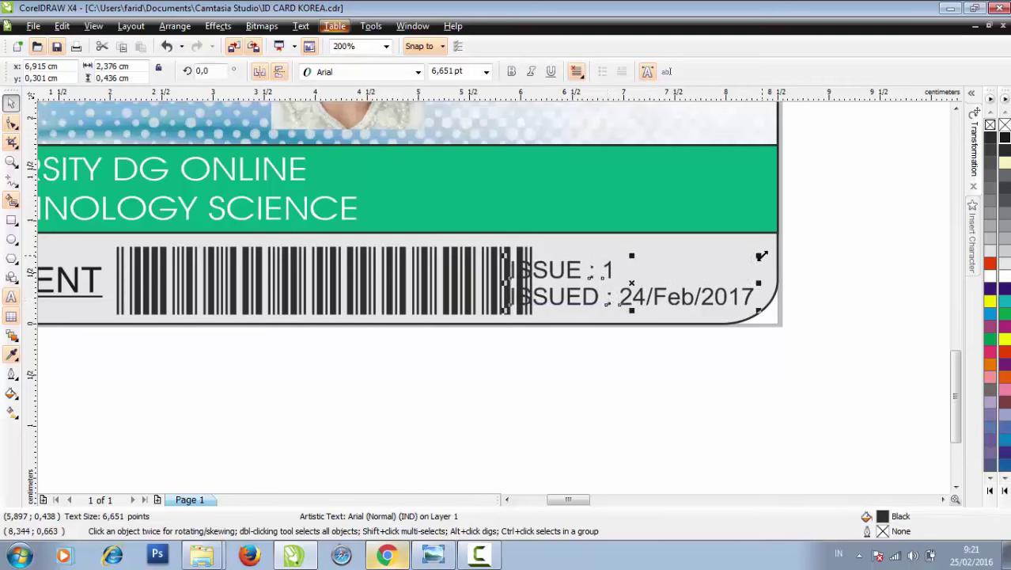
drag(761, 255, 741, 260)
key(Right)
key(Right)
key(Right)
key(Right)
key(Right)
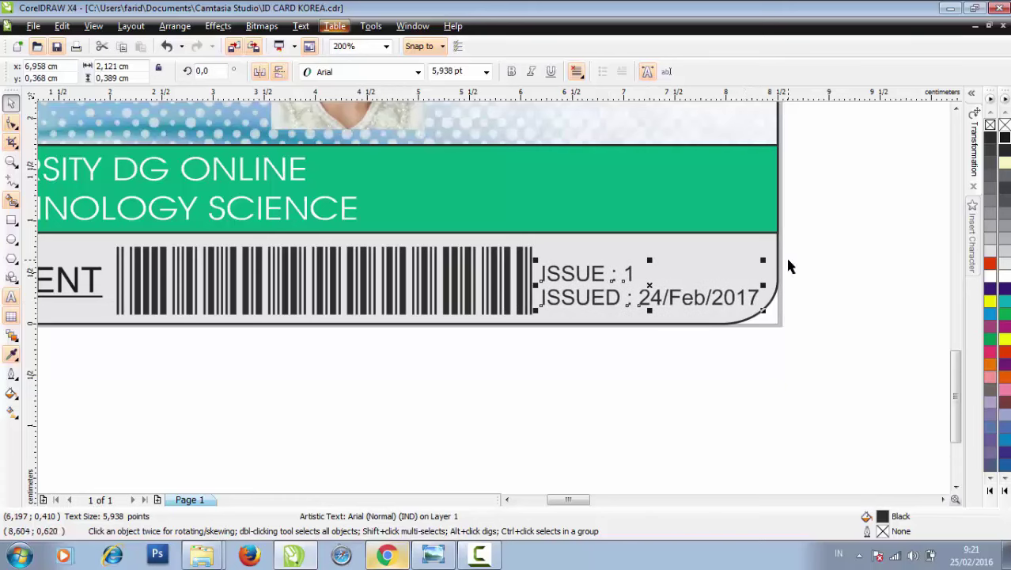
drag(766, 264, 762, 266)
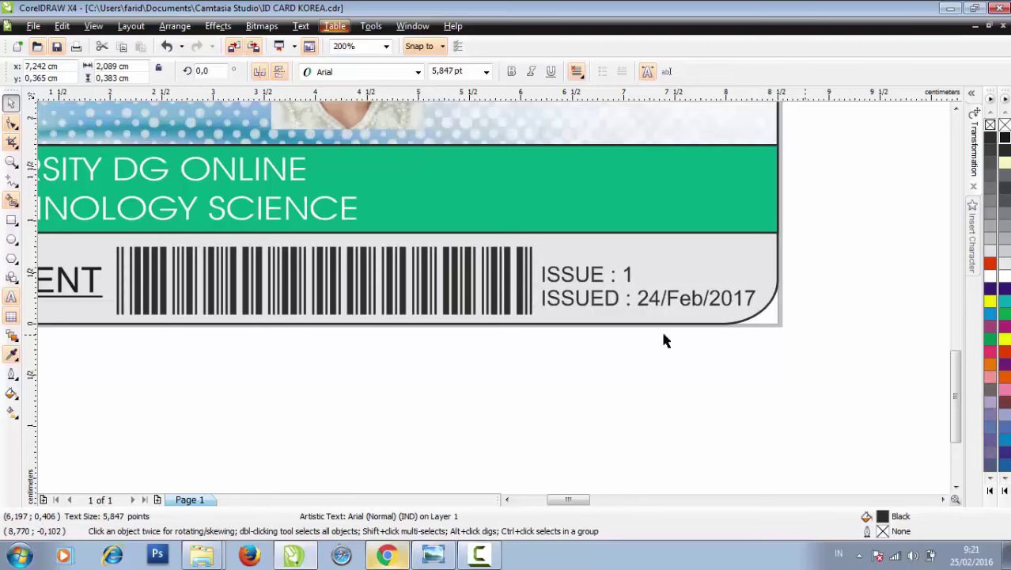
click(662, 339)
scroll(411, 284, down, 1)
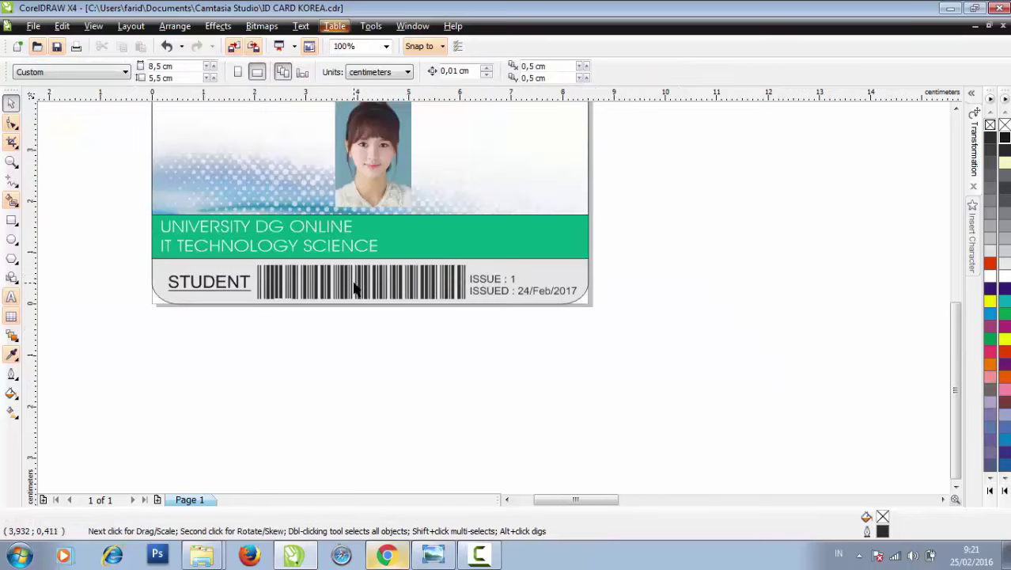
- Insert a Floralia floral ornament character onto the card, filled and outlined white
click(972, 229)
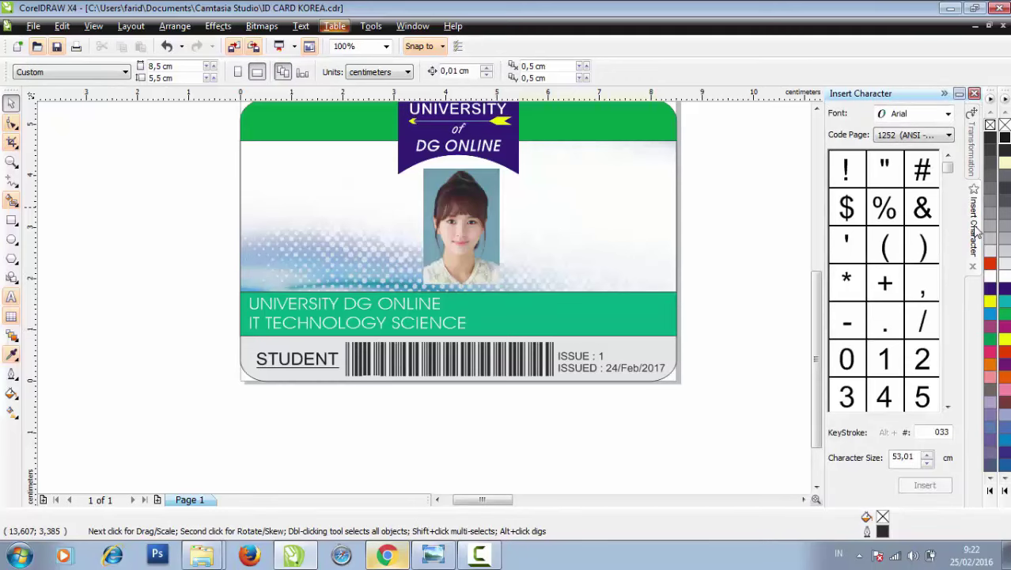
text(Floral)
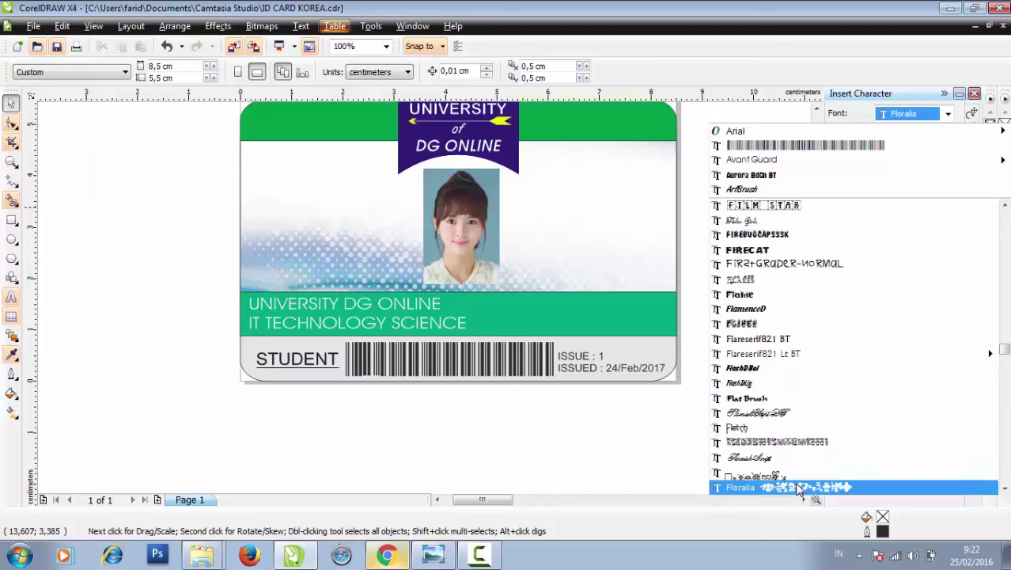
click(799, 486)
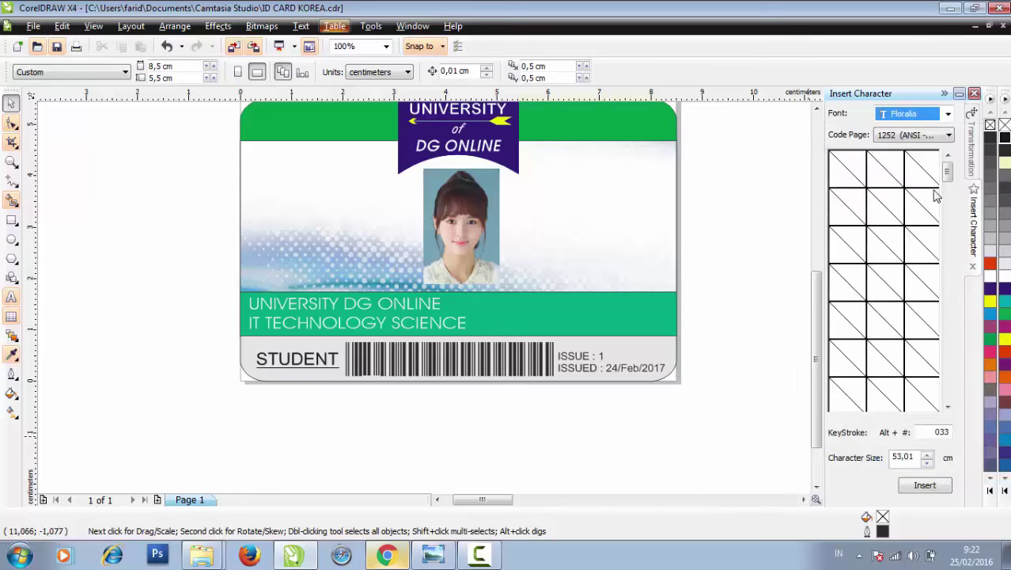
drag(949, 172, 947, 206)
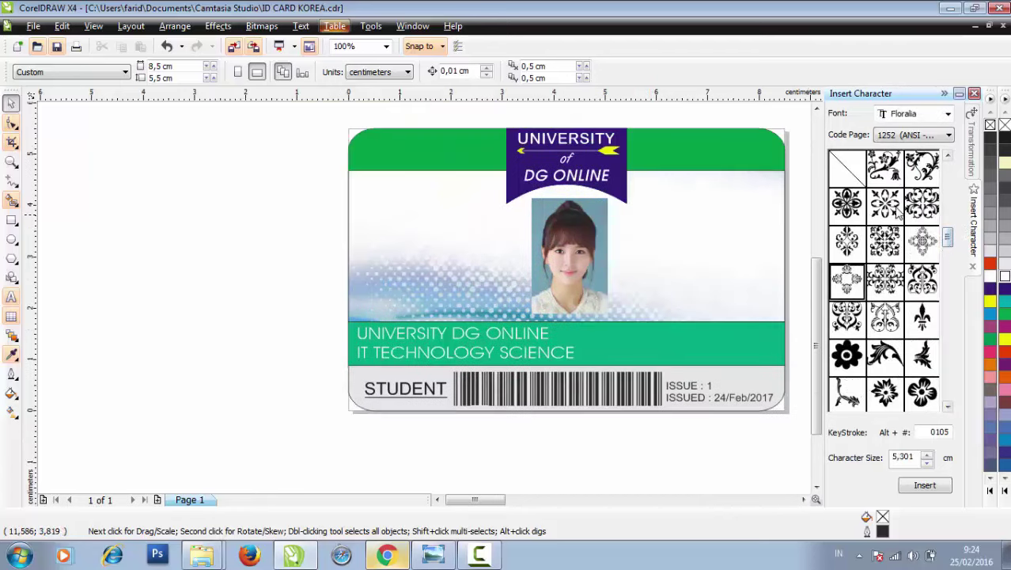
drag(900, 207, 632, 296)
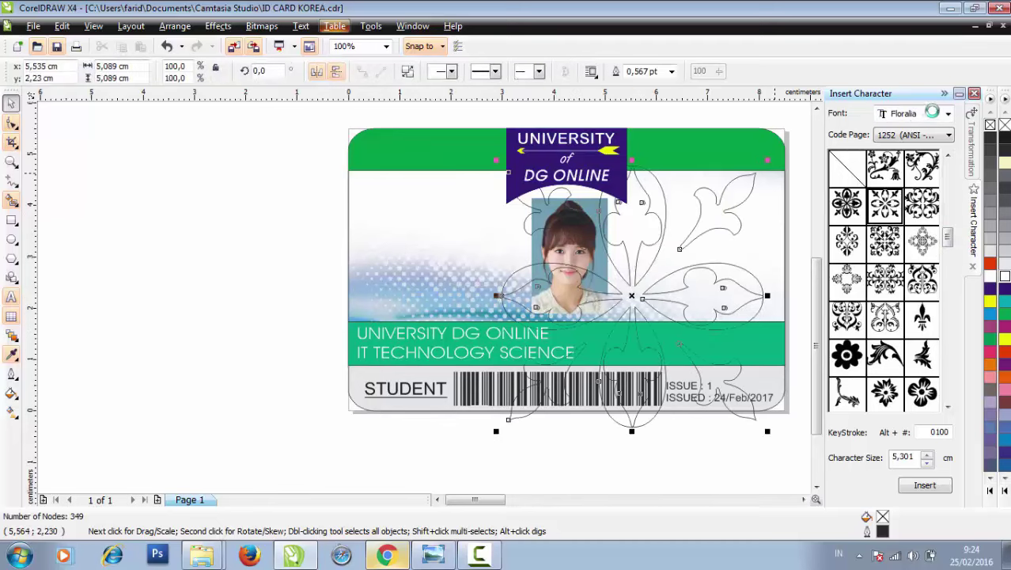
click(945, 93)
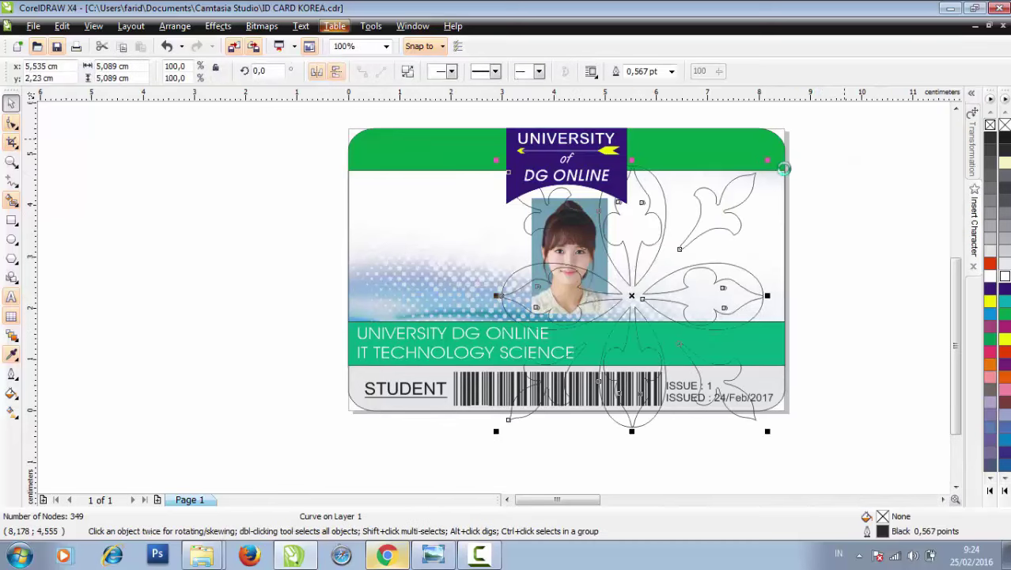
click(1002, 276)
right_click(1002, 276)
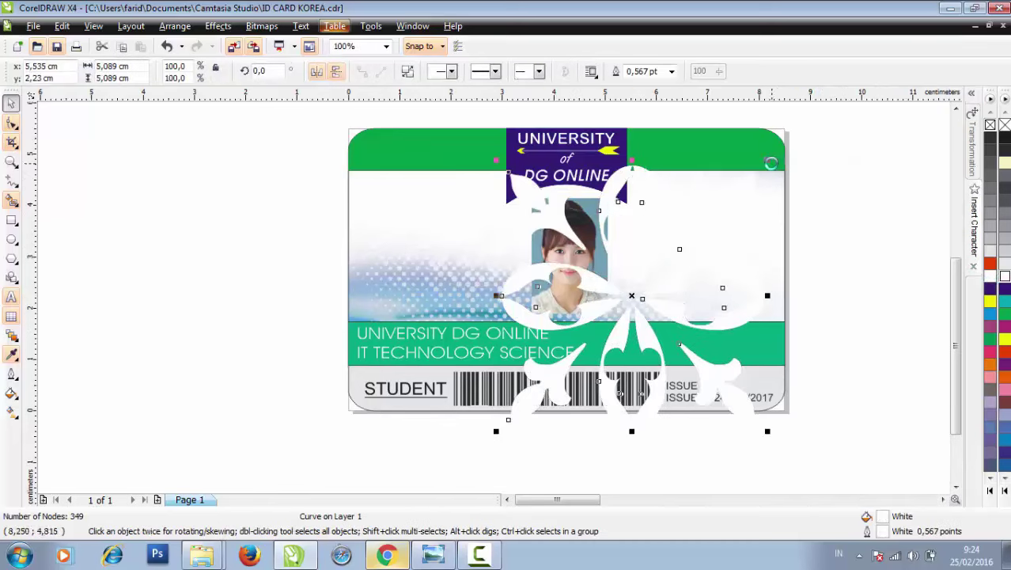
- Scale the ornament down to about 13 percent and position it on the green band
drag(766, 165, 610, 315)
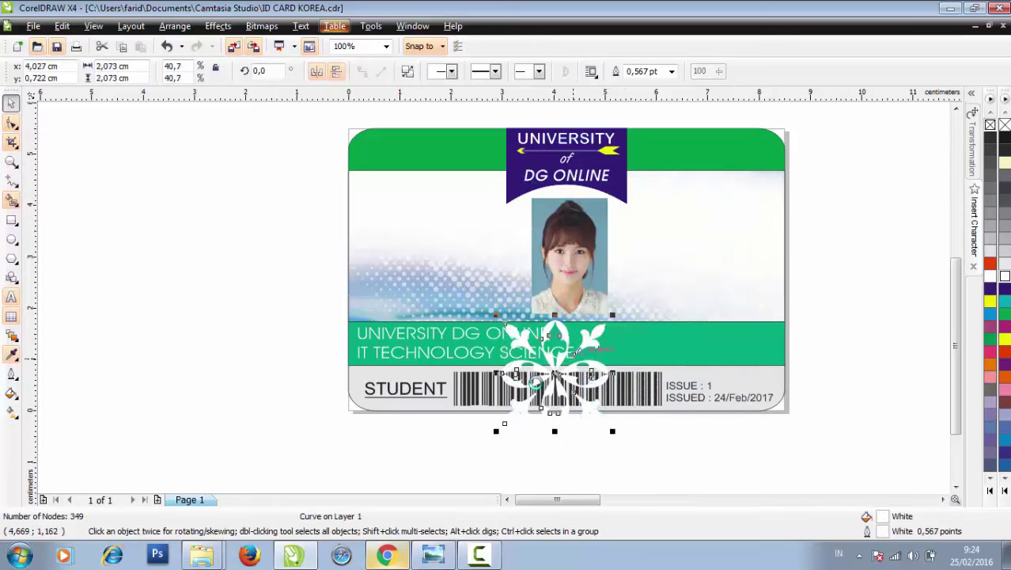
drag(538, 384, 610, 350)
scroll(611, 351, up, 1)
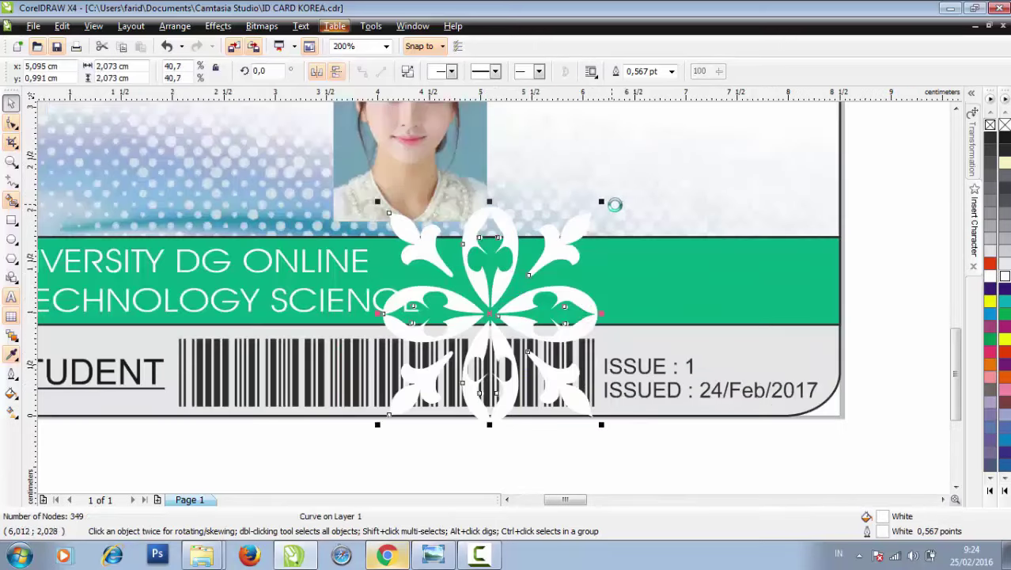
drag(601, 202, 497, 304)
drag(475, 348, 525, 261)
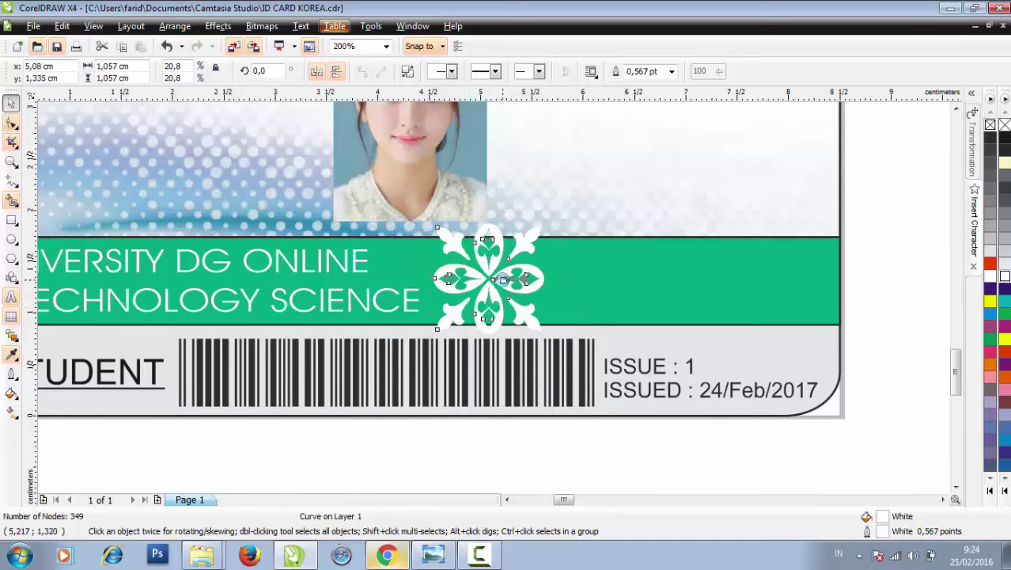
scroll(522, 245, up, 1)
drag(578, 180, 498, 260)
drag(451, 313, 470, 286)
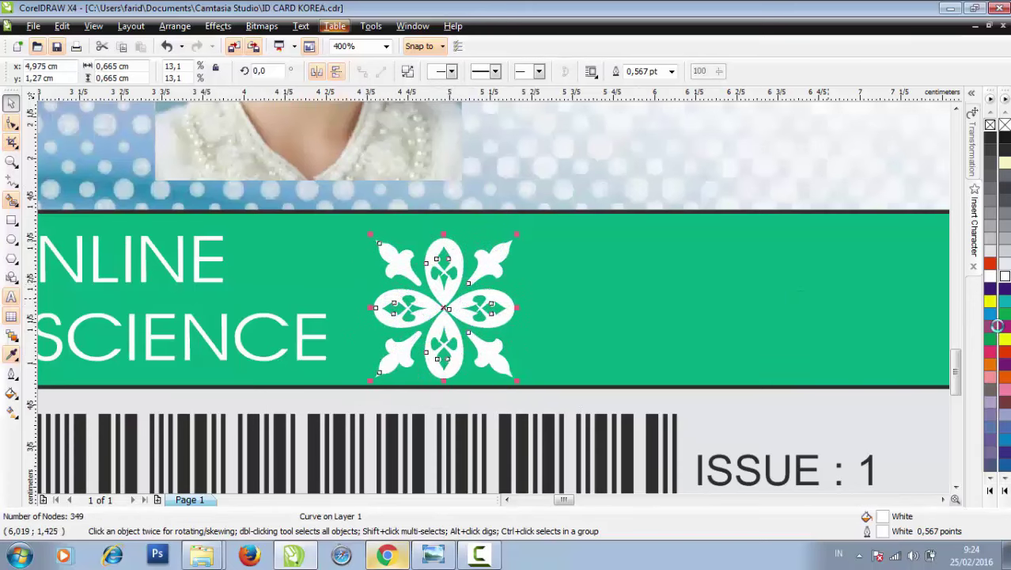
- Fill the ornament with yellow
click(989, 301)
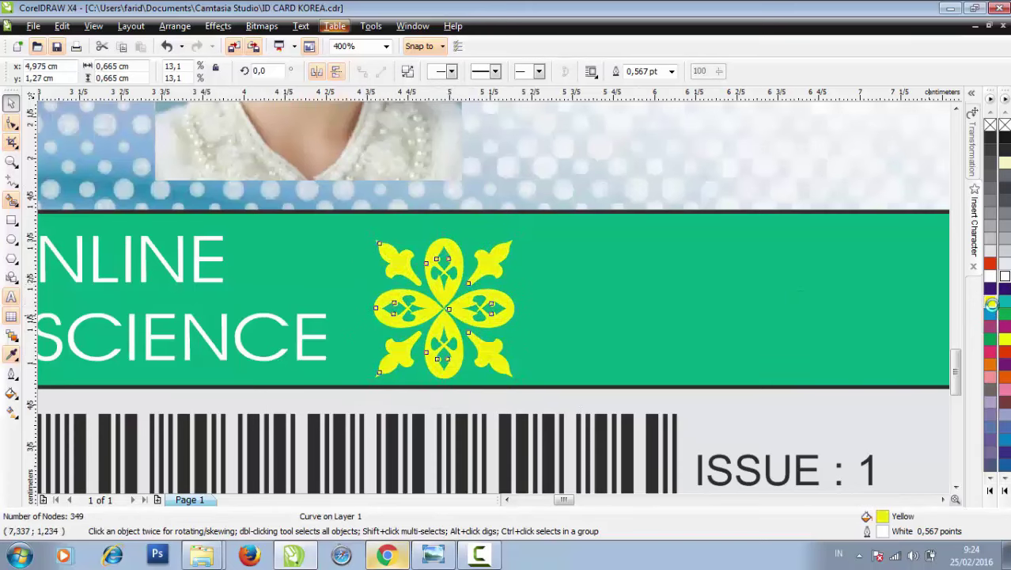
scroll(453, 294, down, 1)
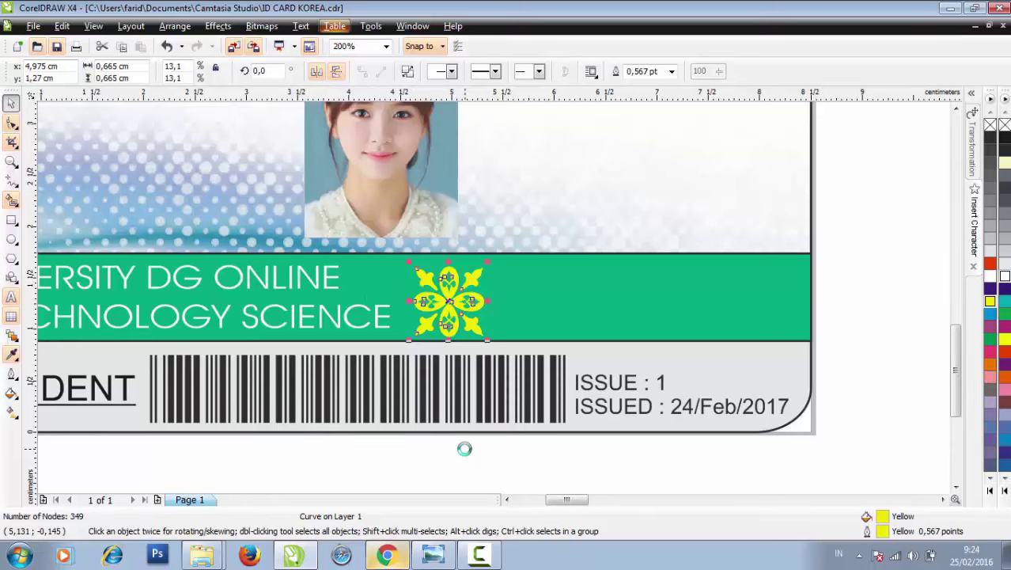
scroll(474, 356, down, 1)
scroll(498, 279, up, 1)
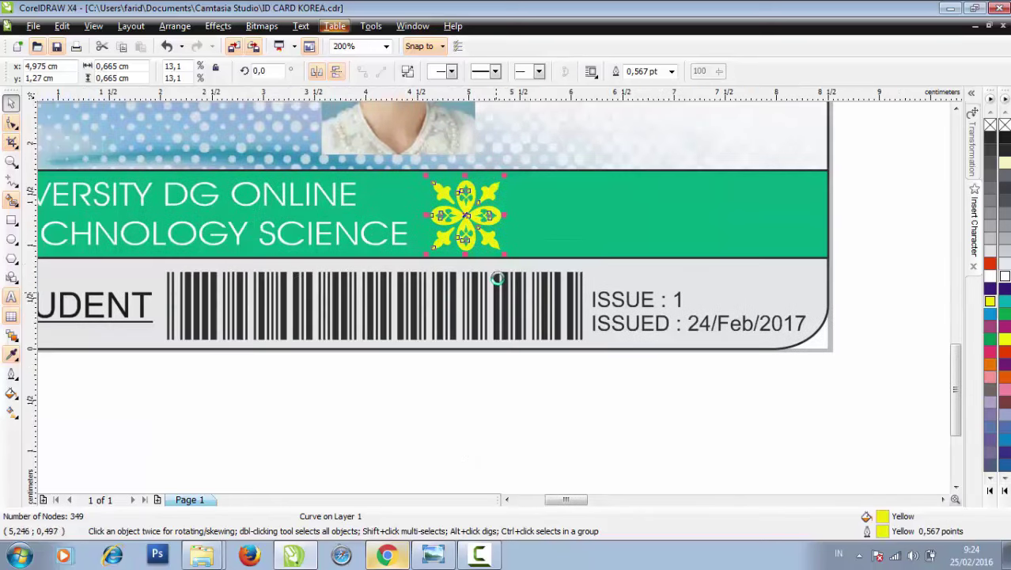
- Duplicate the ornament repeatedly 0.665 cm to the right with the Transformation docker
click(972, 152)
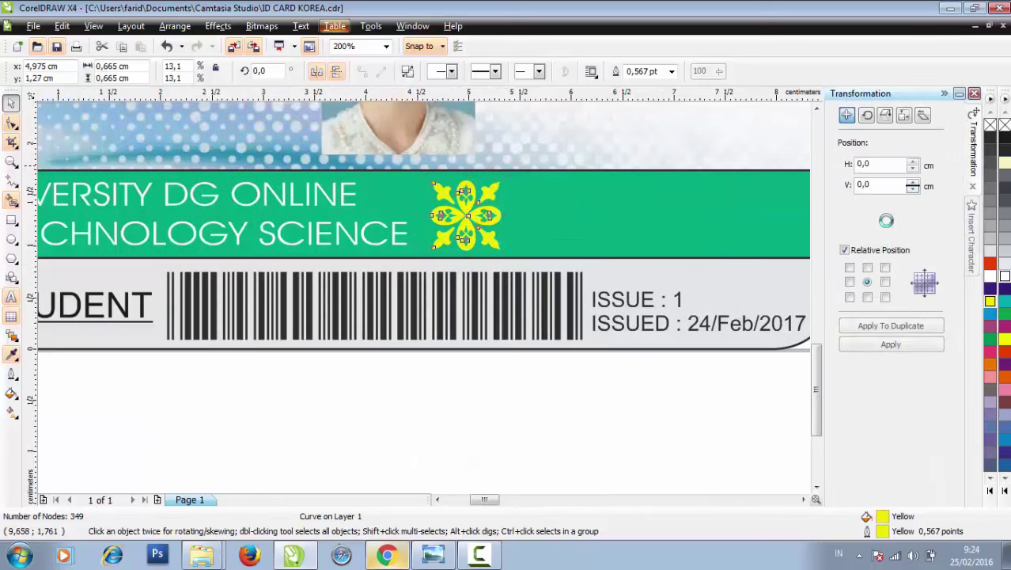
click(882, 330)
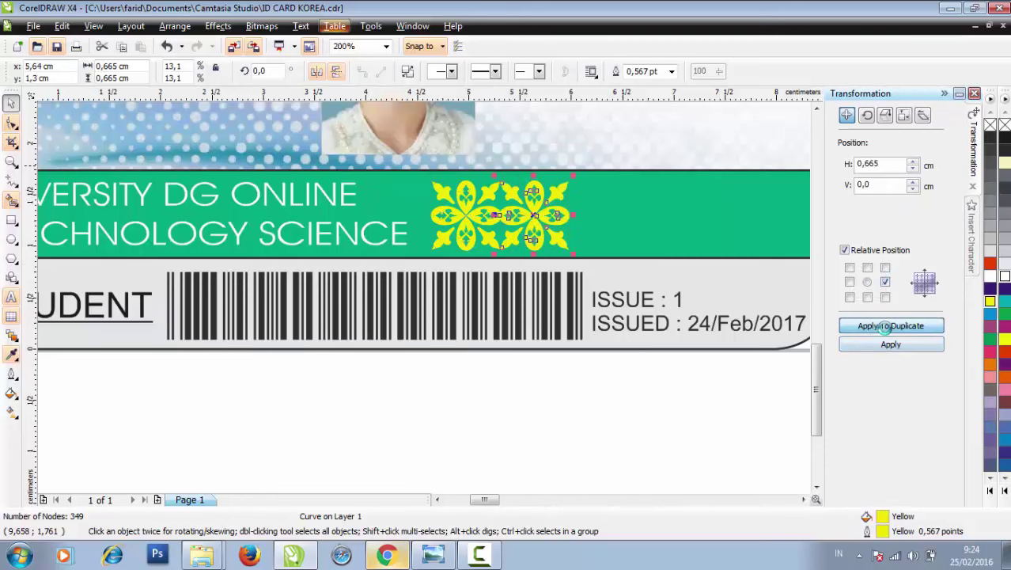
click(883, 331)
click(883, 330)
click(883, 331)
click(883, 331)
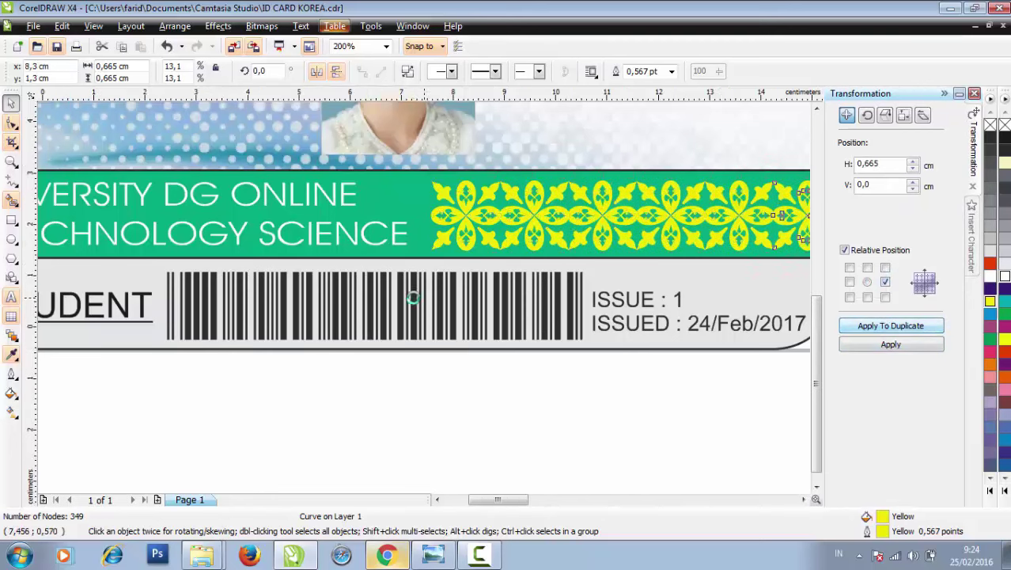
- Select the whole ornament row and nudge it two steps left
scroll(407, 293, down, 1)
click(528, 296)
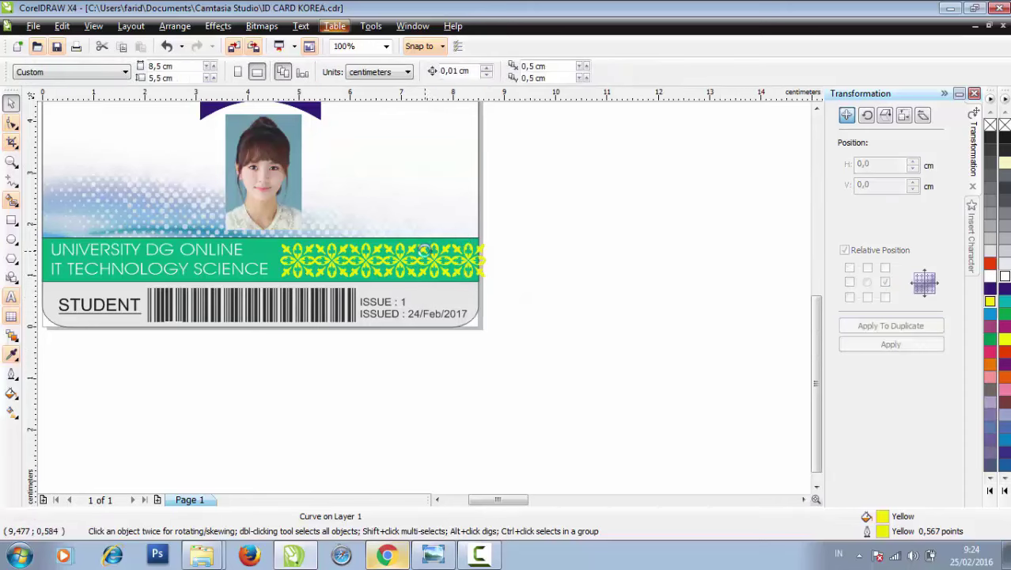
scroll(531, 312, up, 1)
drag(578, 374, 125, 255)
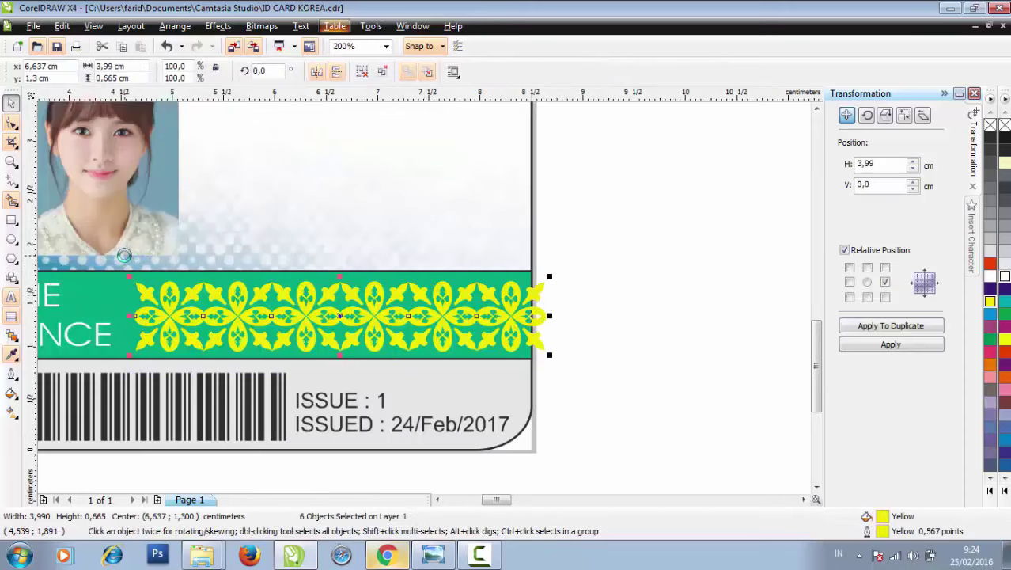
key(Left)
key(Left)
key(Left)
key(Left)
key(Left)
key(Left)
key(Left)
key(Left)
key(Left)
key(Left)
key(Left)
key(Left)
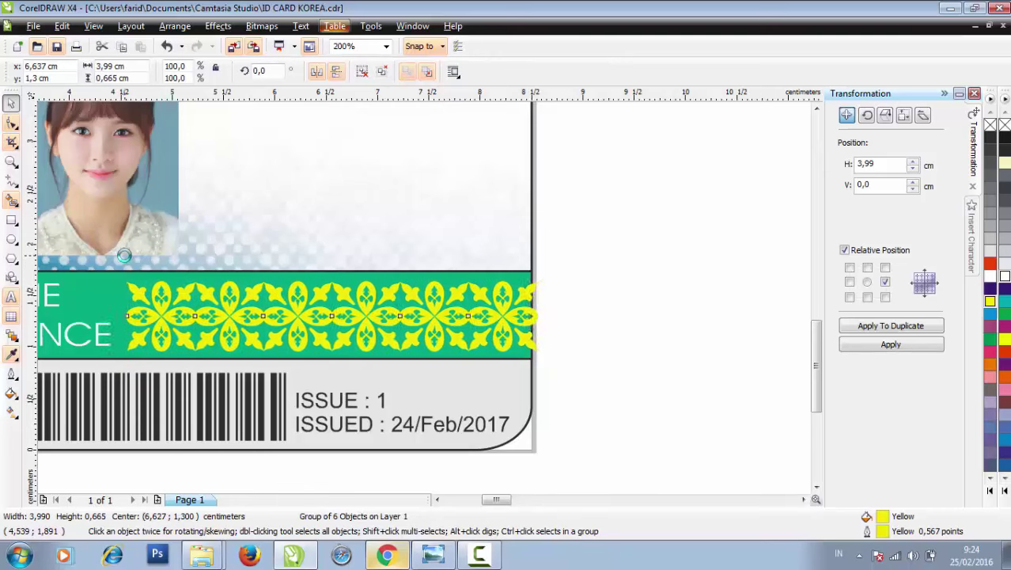
key(Left)
key(Left)
key(Left)
key(Left)
key(Left)
key(Left)
key(Left)
key(Left)
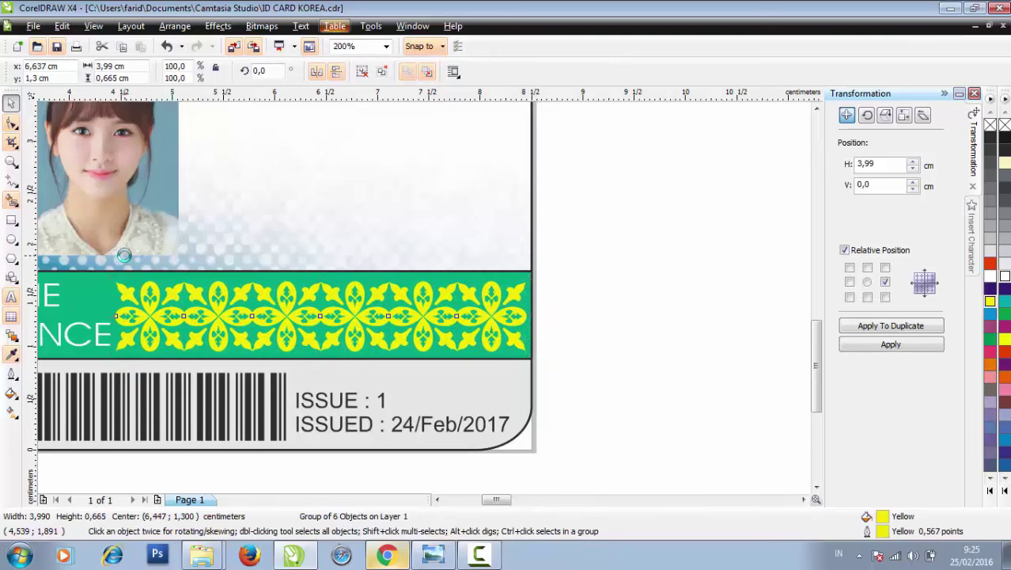
click(637, 274)
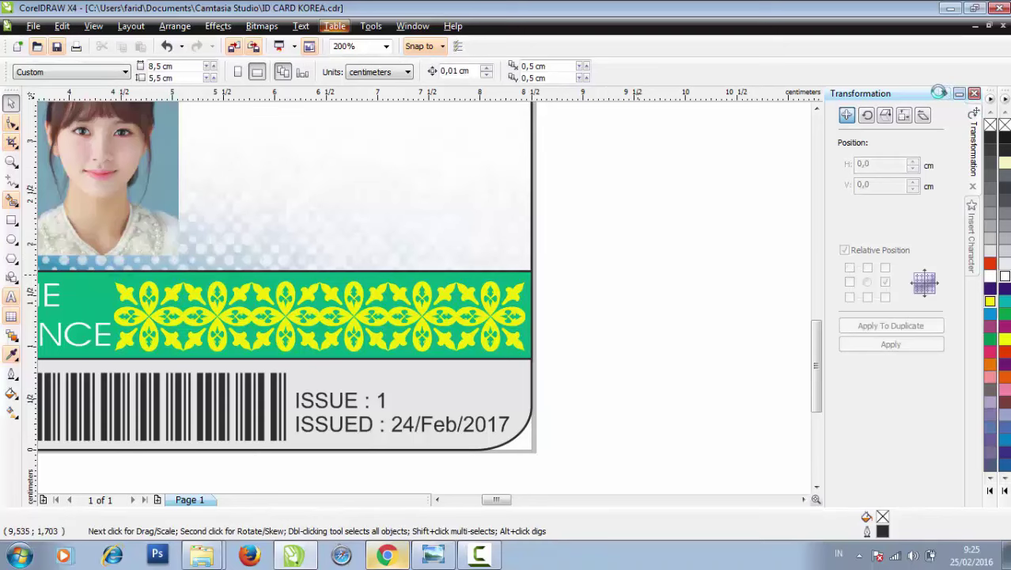
click(959, 94)
scroll(457, 292, down, 2)
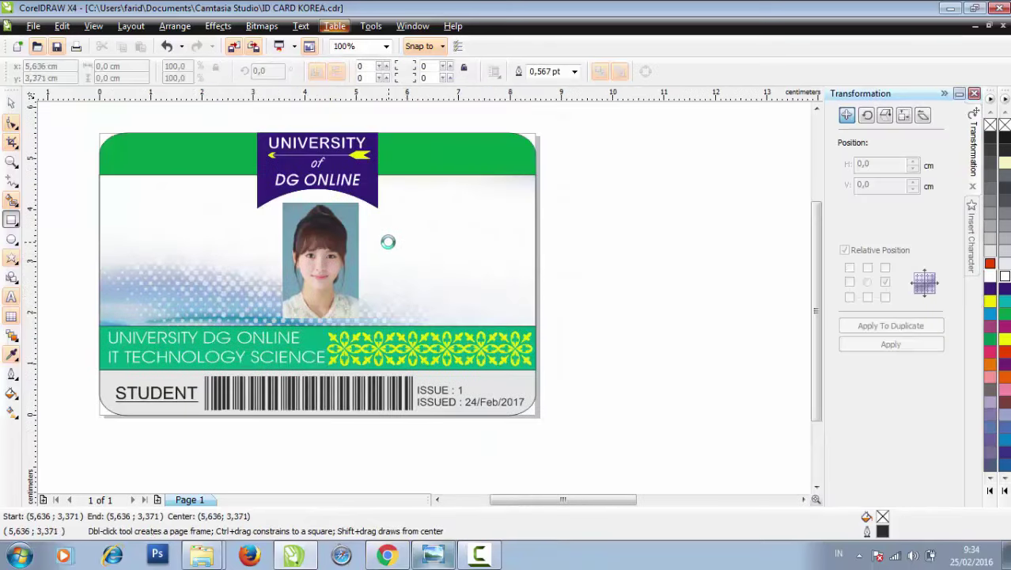
- Draw a rectangle to the right of the photo and fill it cyan
drag(387, 241, 534, 268)
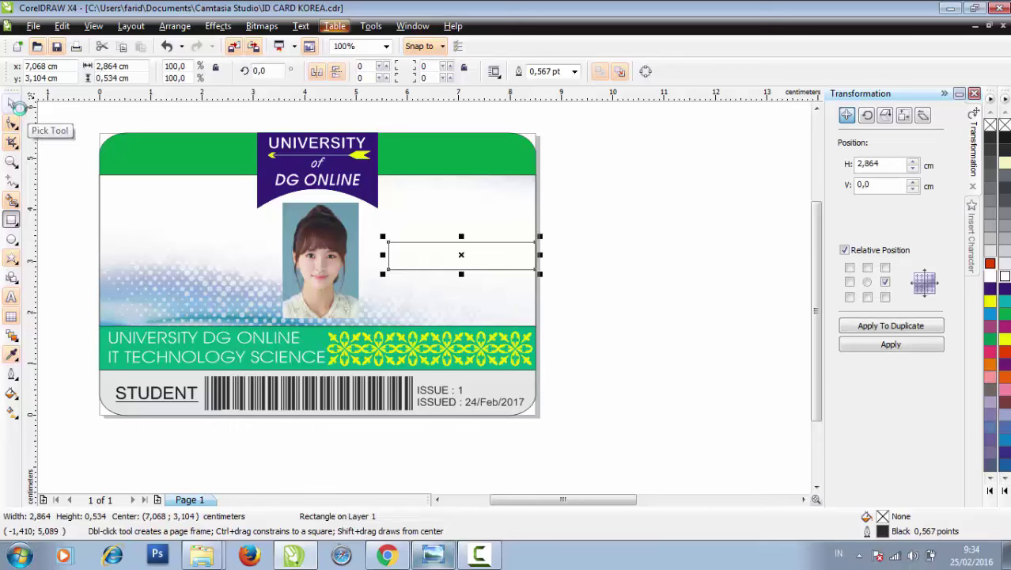
click(13, 102)
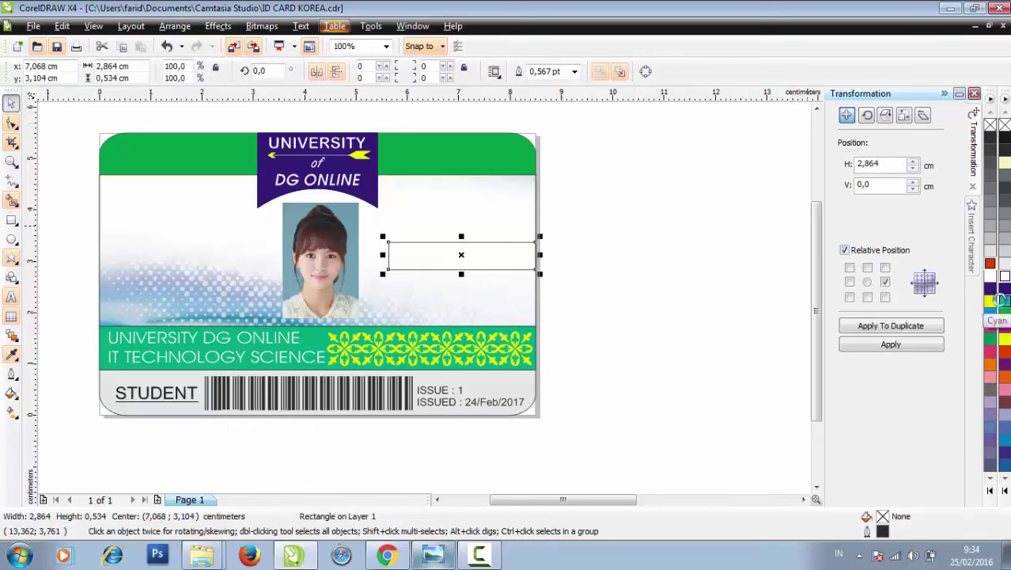
click(999, 300)
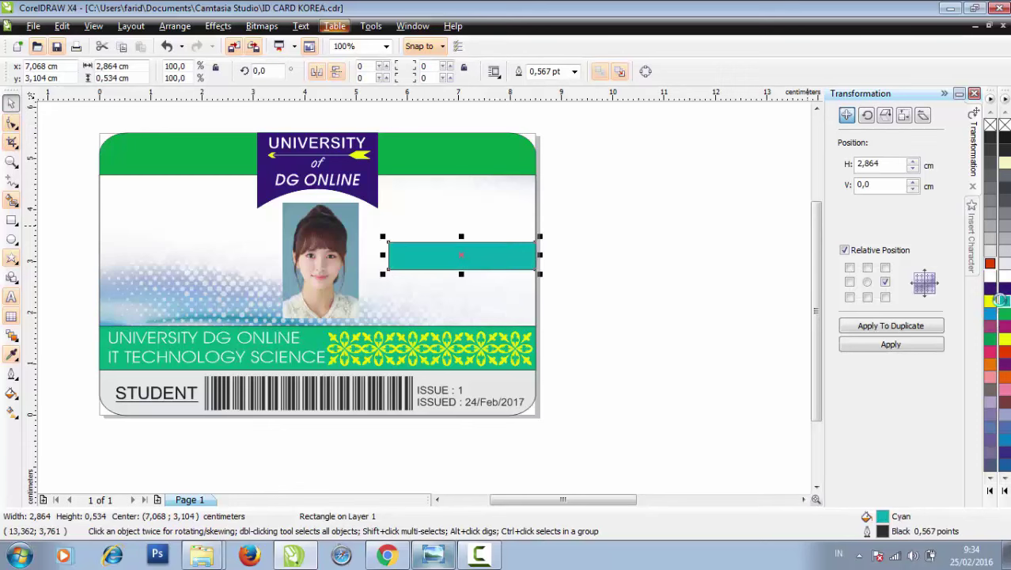
click(712, 305)
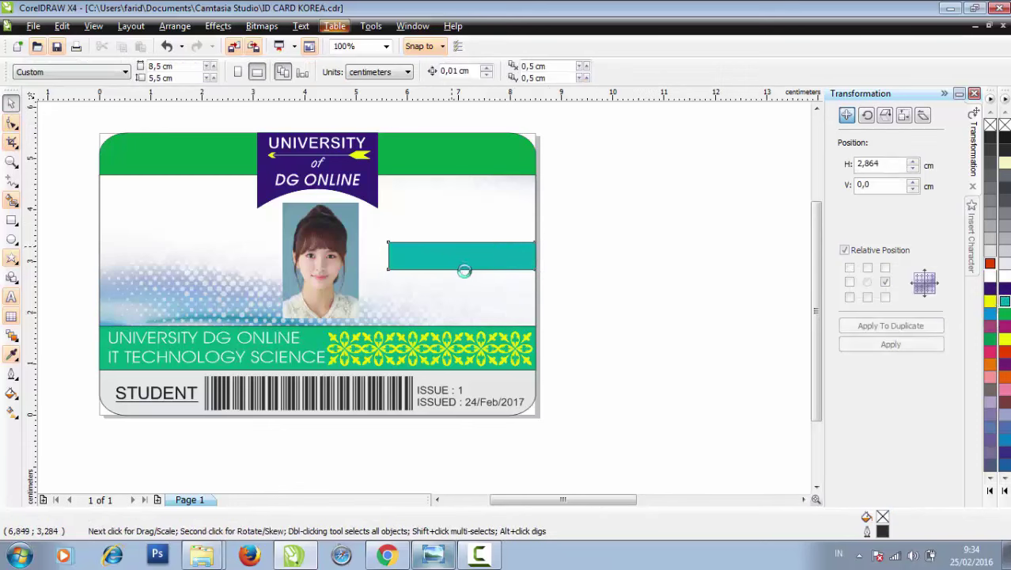
click(464, 269)
scroll(464, 270, up, 2)
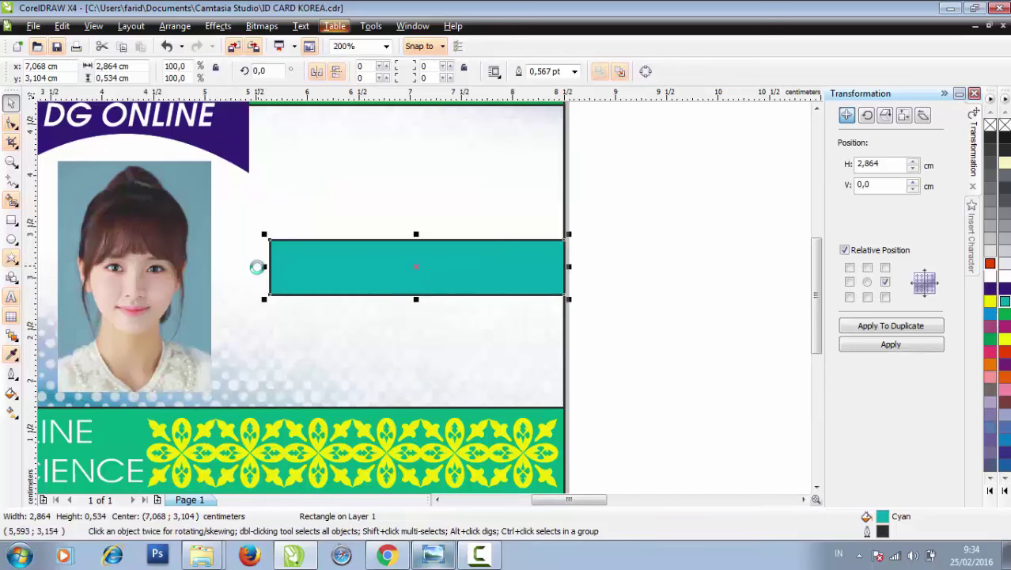
- Widen the cyan rectangle toward the photo and make it 0.773 cm tall
drag(262, 263, 241, 265)
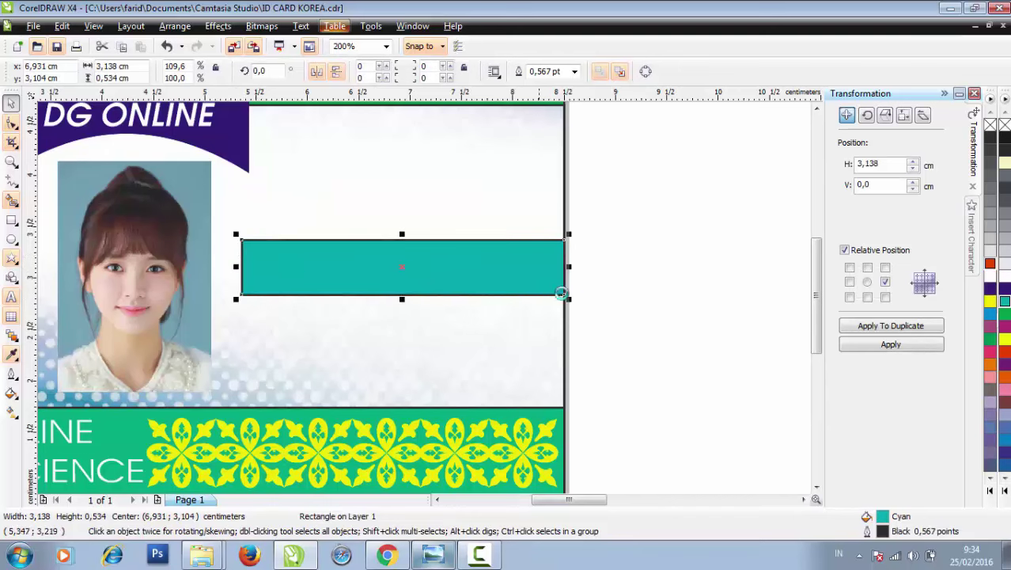
click(614, 300)
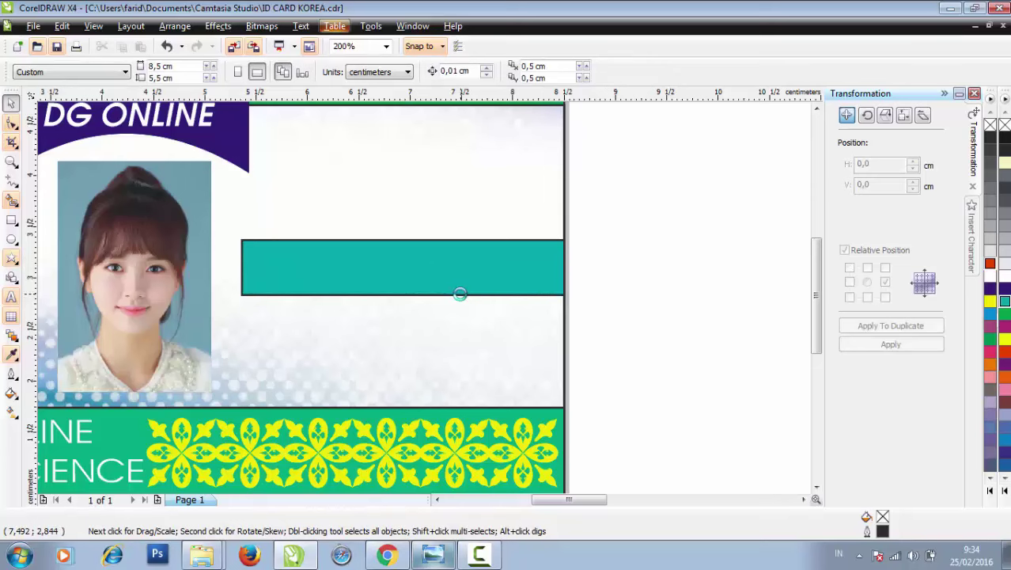
scroll(459, 293, down, 2)
scroll(428, 296, up, 2)
click(426, 287)
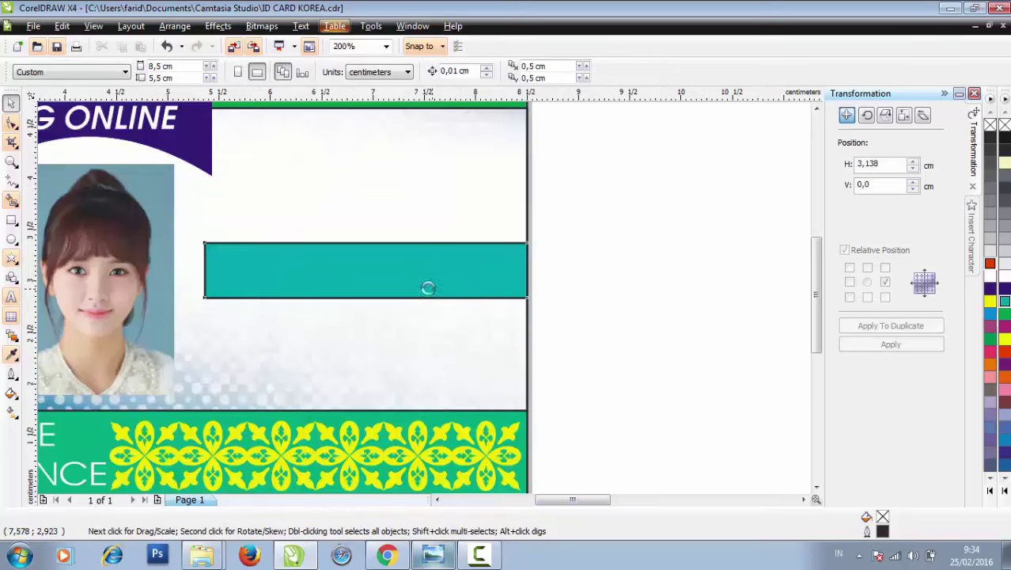
drag(368, 304, 392, 345)
- Settle the cyan box in place and colour the username and e-mail text on it white
drag(392, 345, 388, 343)
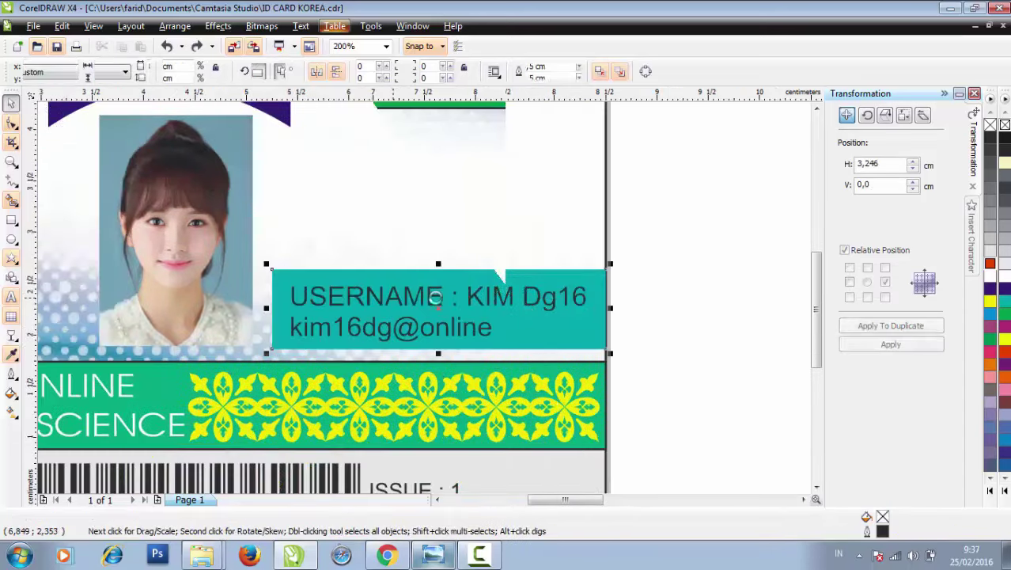
click(436, 294)
click(436, 294)
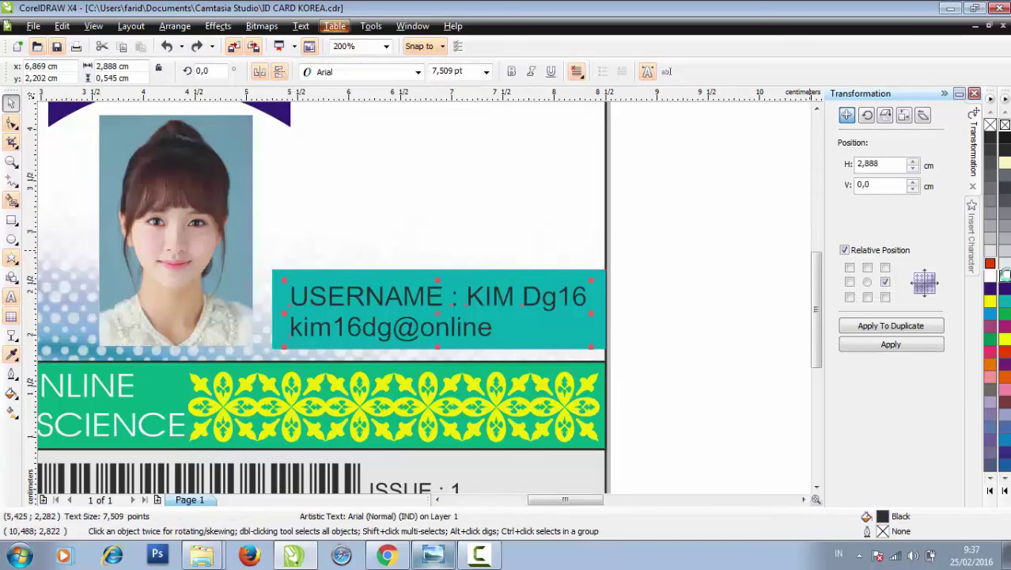
click(769, 300)
click(504, 298)
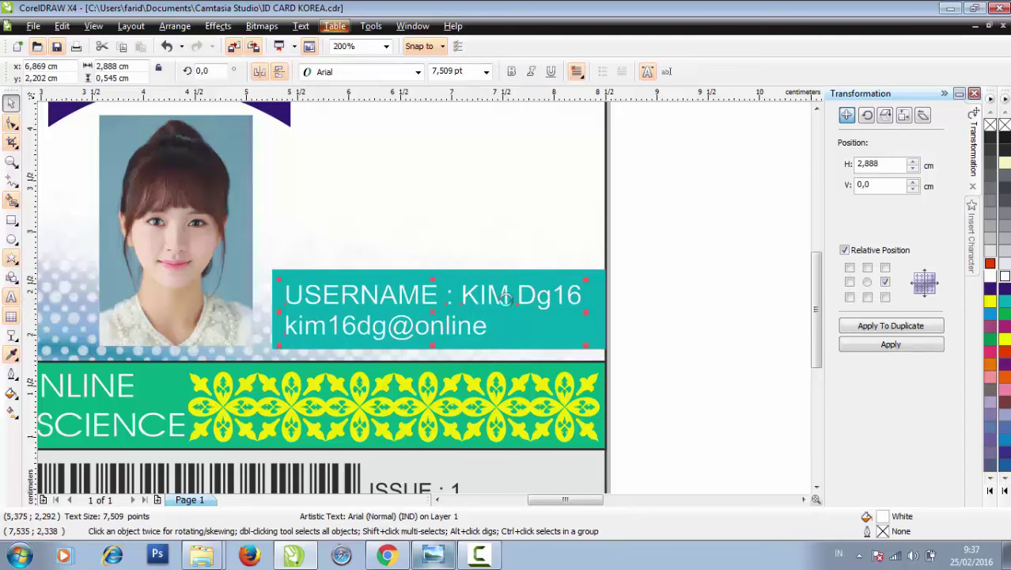
click(715, 305)
scroll(714, 305, down, 2)
click(368, 261)
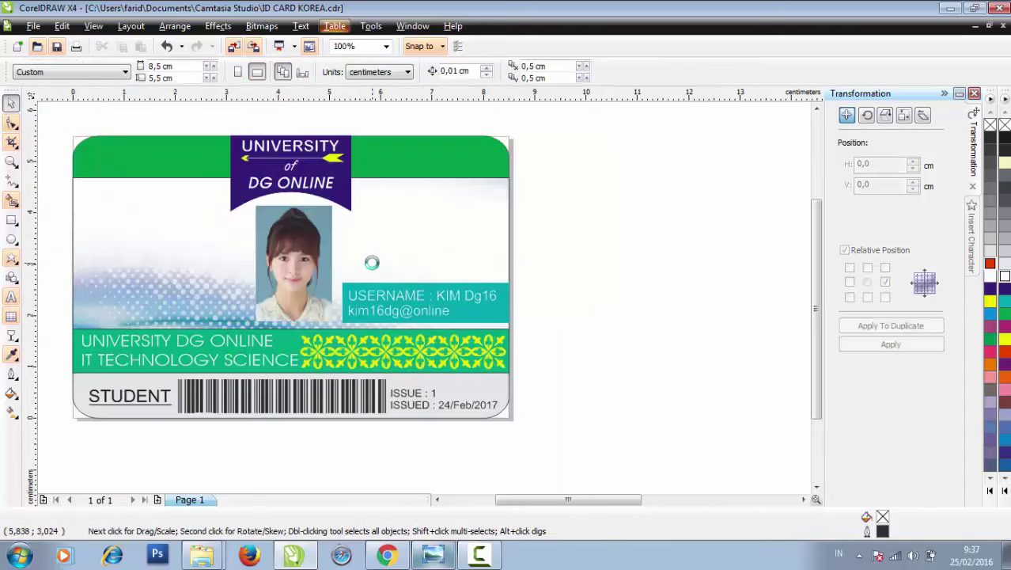
scroll(367, 262, up, 2)
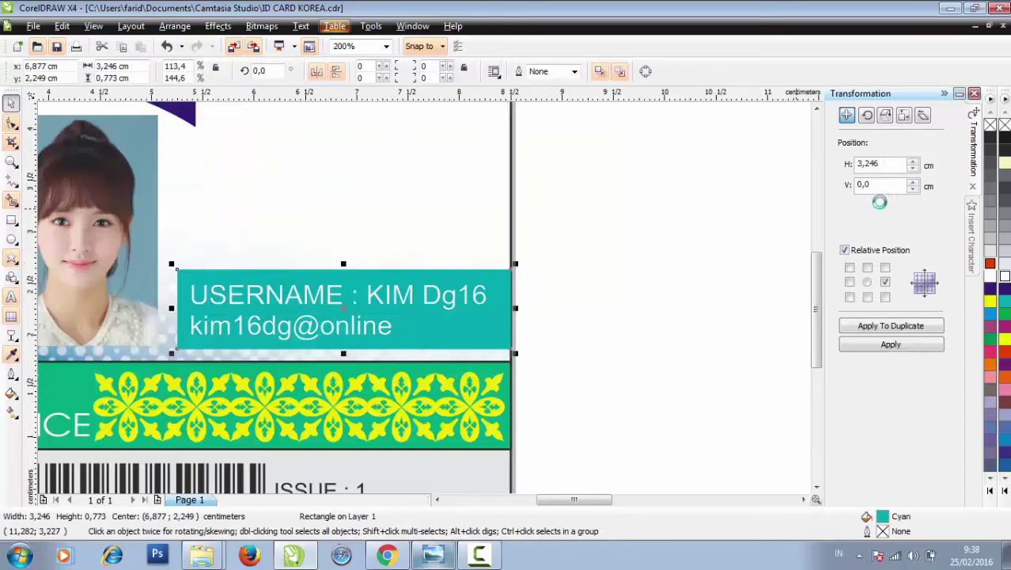
- Duplicate the cyan box, nudge the copy upward, and select the upper rectangle
click(876, 333)
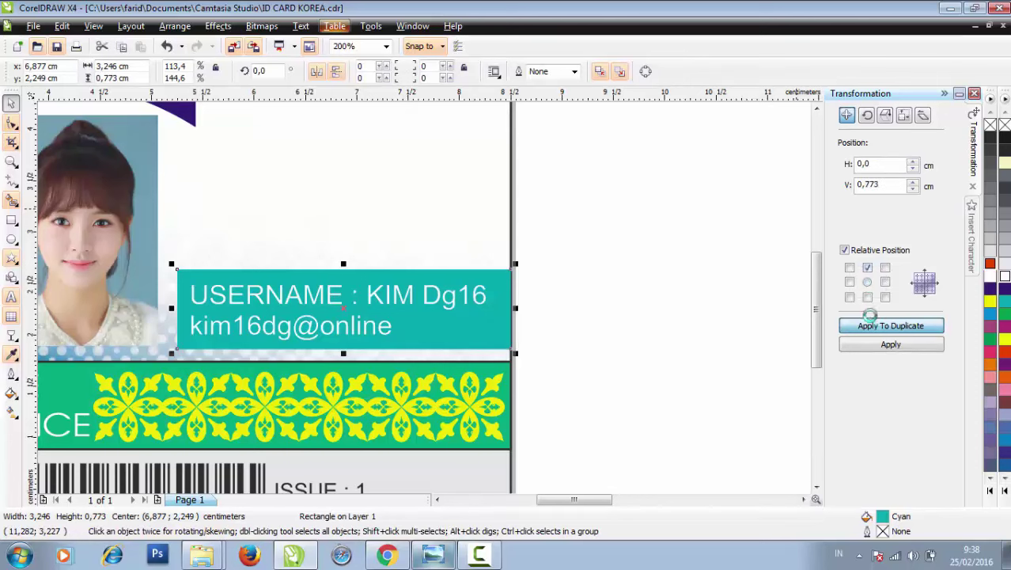
key(Up)
key(Up)
key(Up)
key(Up)
key(Up)
key(Up)
key(Up)
key(Up)
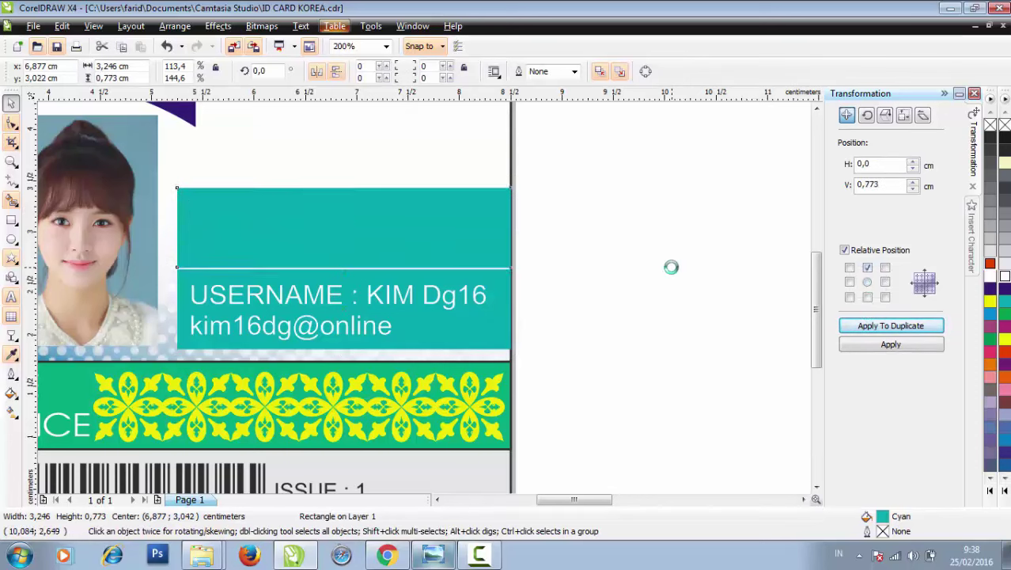
click(671, 263)
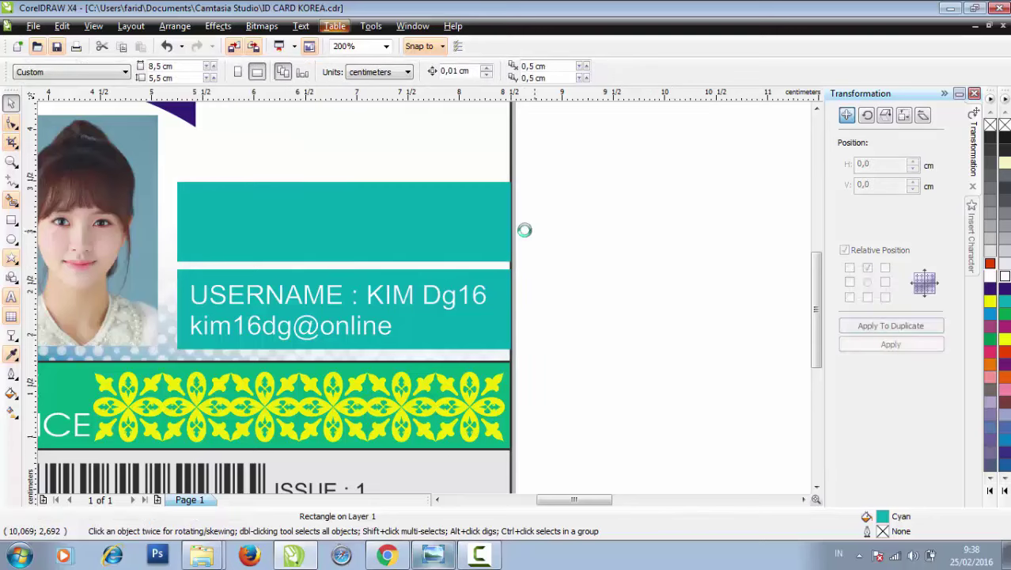
scroll(346, 304, down, 2)
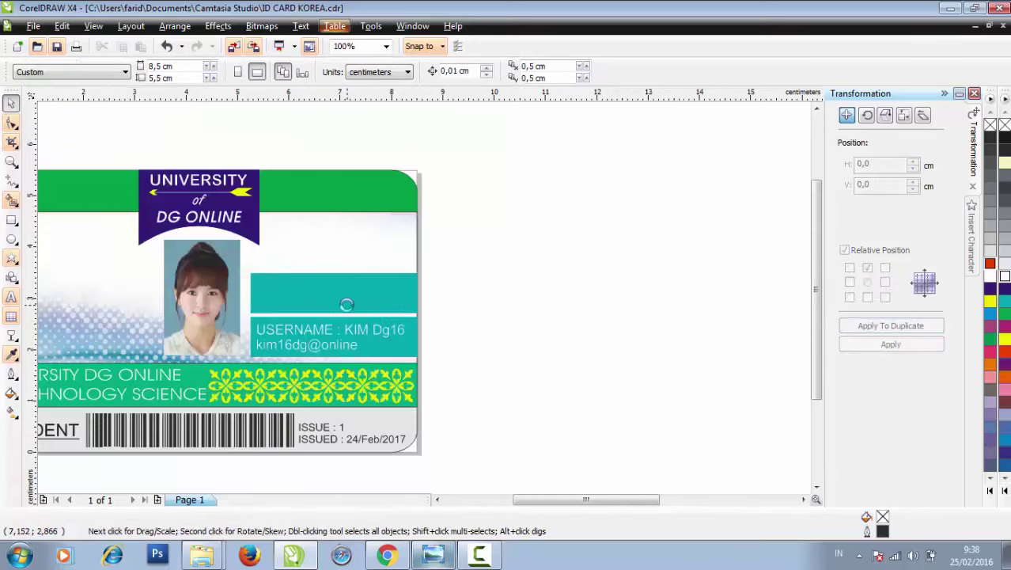
click(346, 305)
scroll(280, 311, up, 2)
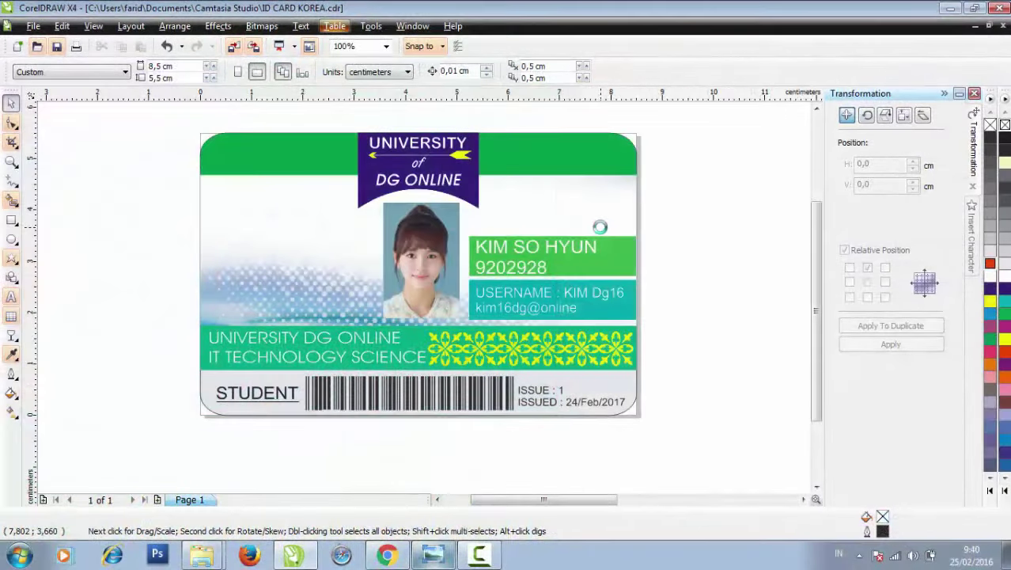
- Type 'Leading And Reliable' below the card and shrink it to about 10.8 pt
key(F8)
click(148, 434)
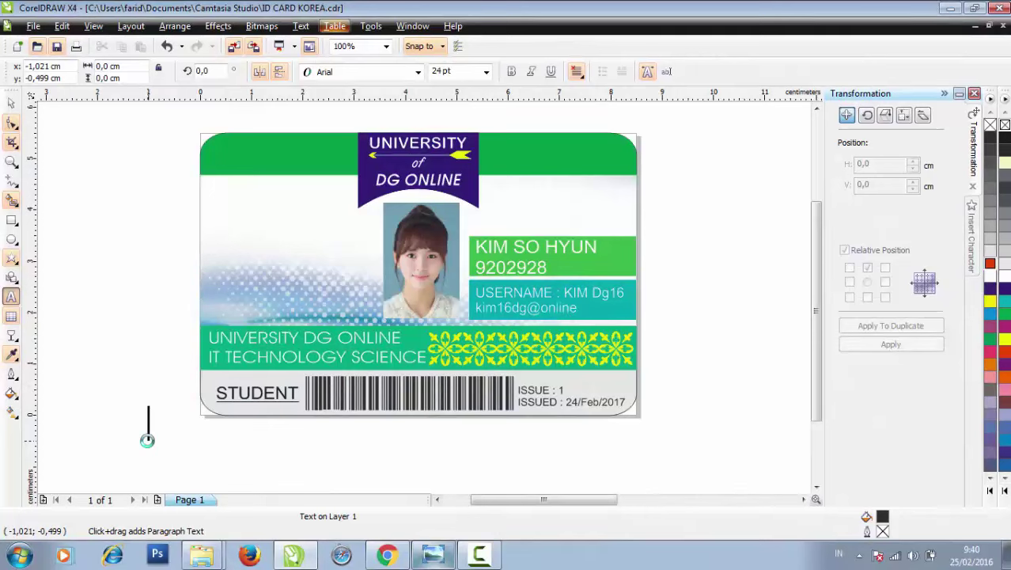
key(Caps_Lock)
text(lea)
key(BackSpace)
key(BackSpace)
key(BackSpace)
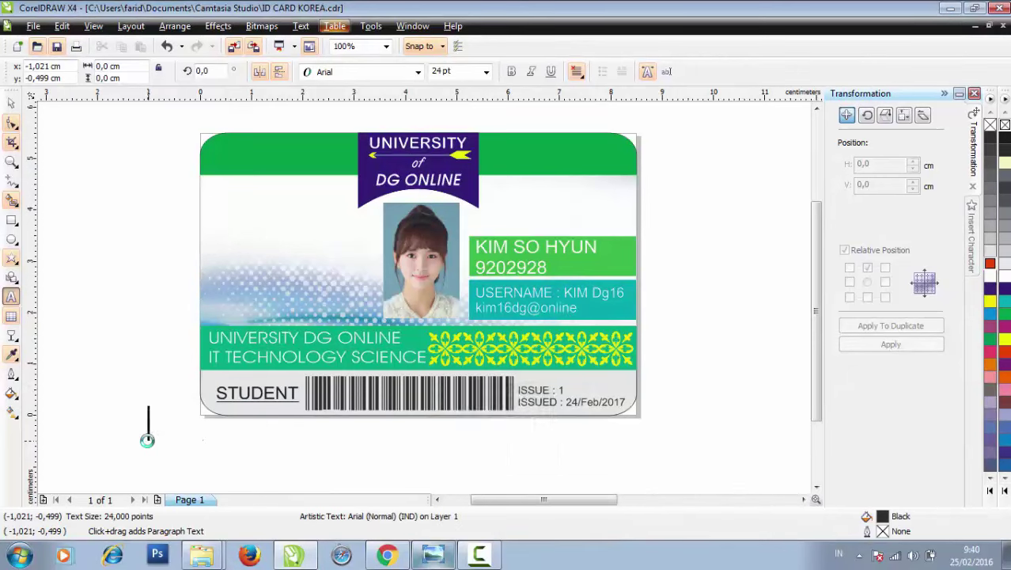
key(Caps_Lock)
text(LEADIN)
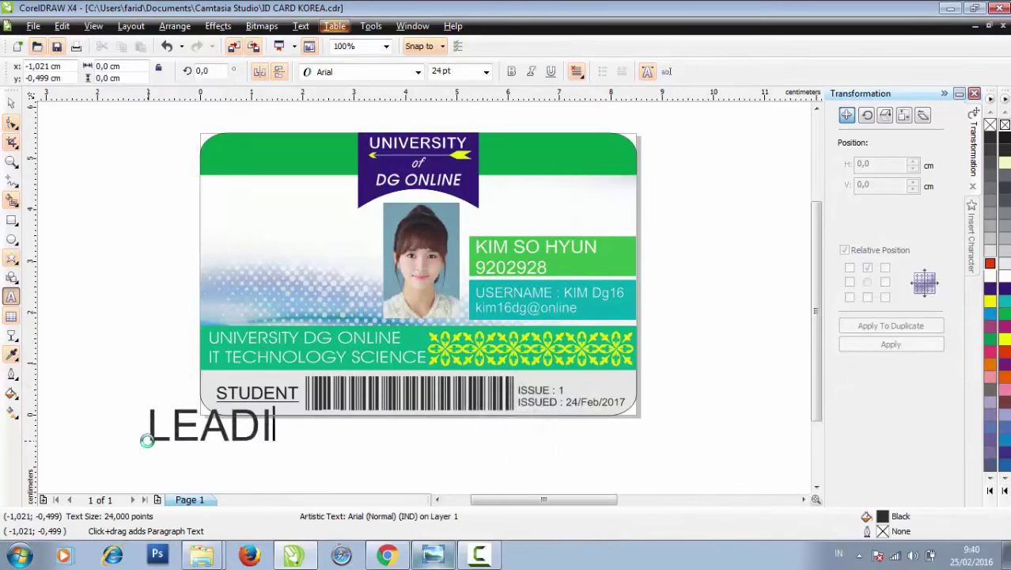
key(BackSpace)
key(BackSpace)
key(BackSpace)
key(BackSpace)
key(BackSpace)
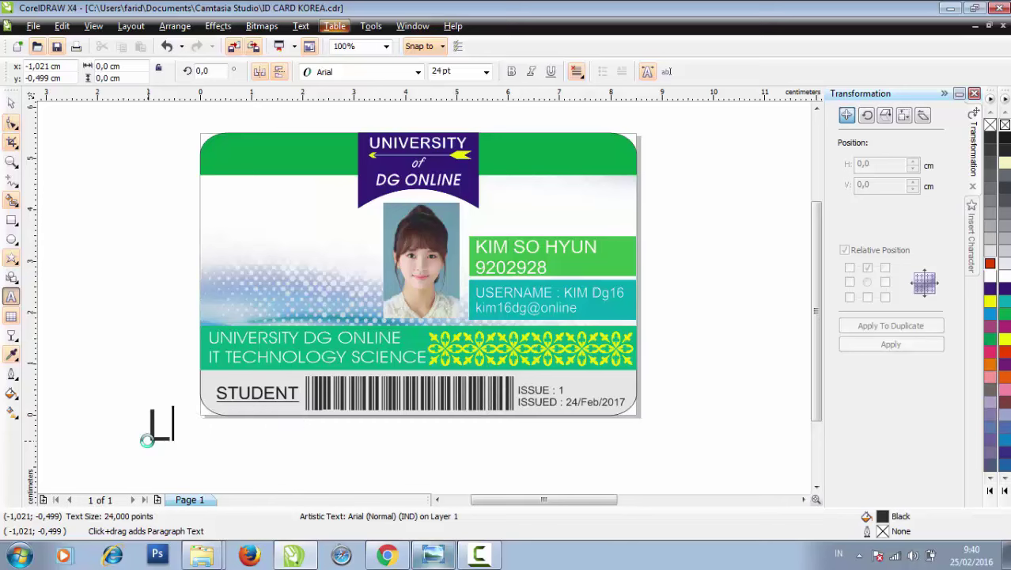
key(Caps_Lock)
text(eading)
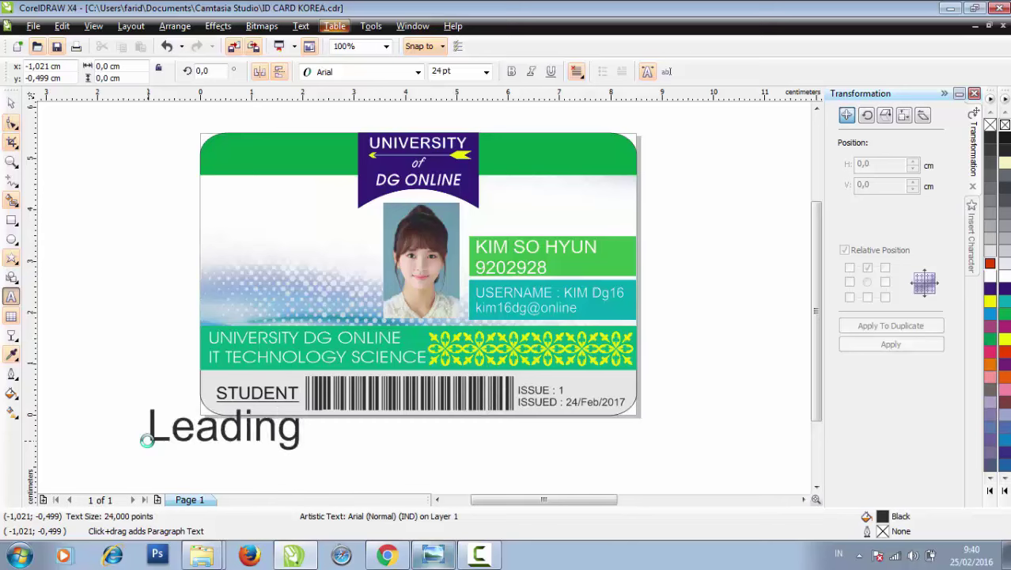
text( And )
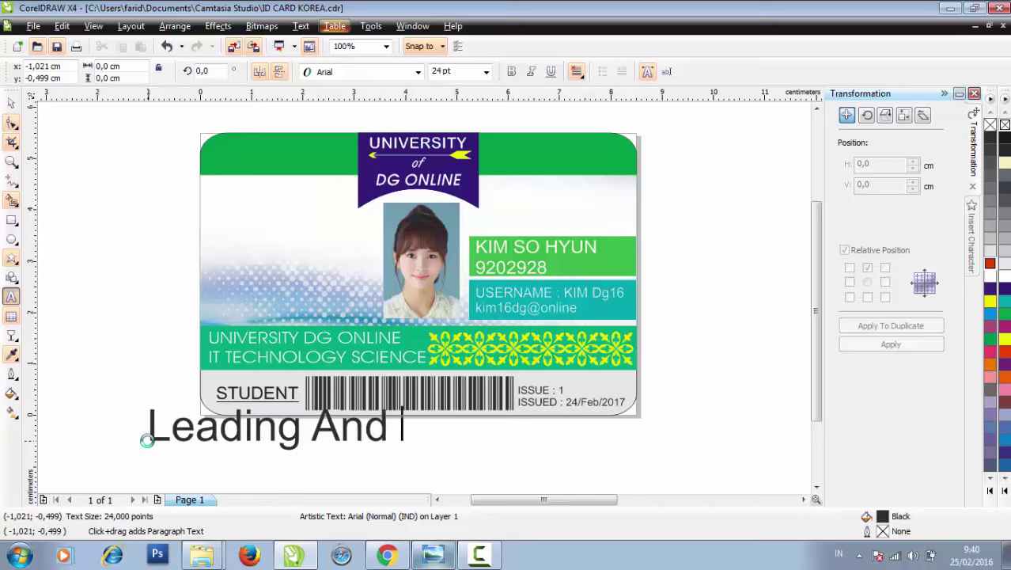
text(Reliable)
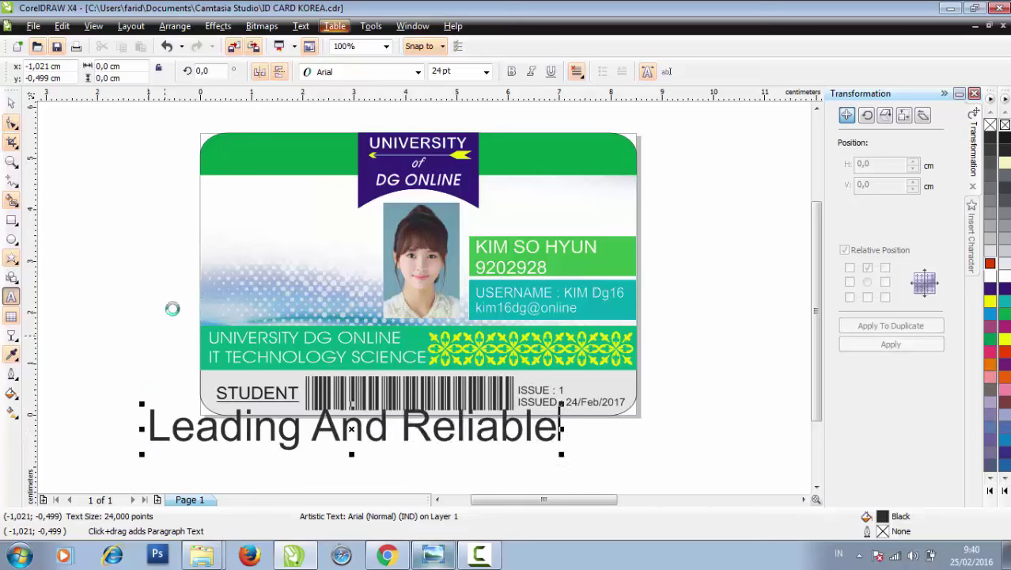
key(ctrl+space)
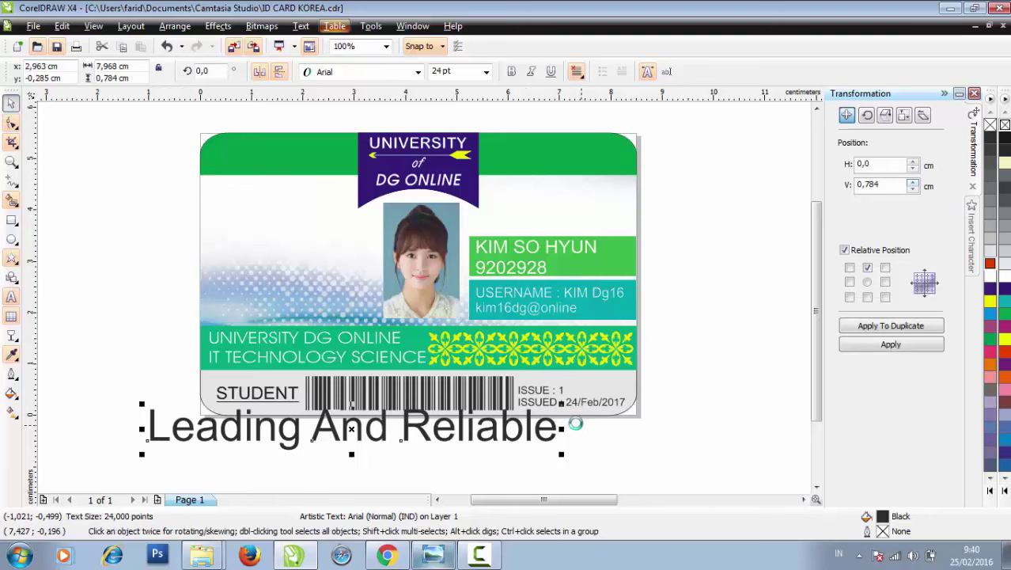
drag(561, 404, 349, 284)
- Move the slogan onto the card's left side, shrink it to 9.735 pt, and nudge it up-left
scroll(418, 302, up, 2)
click(427, 249)
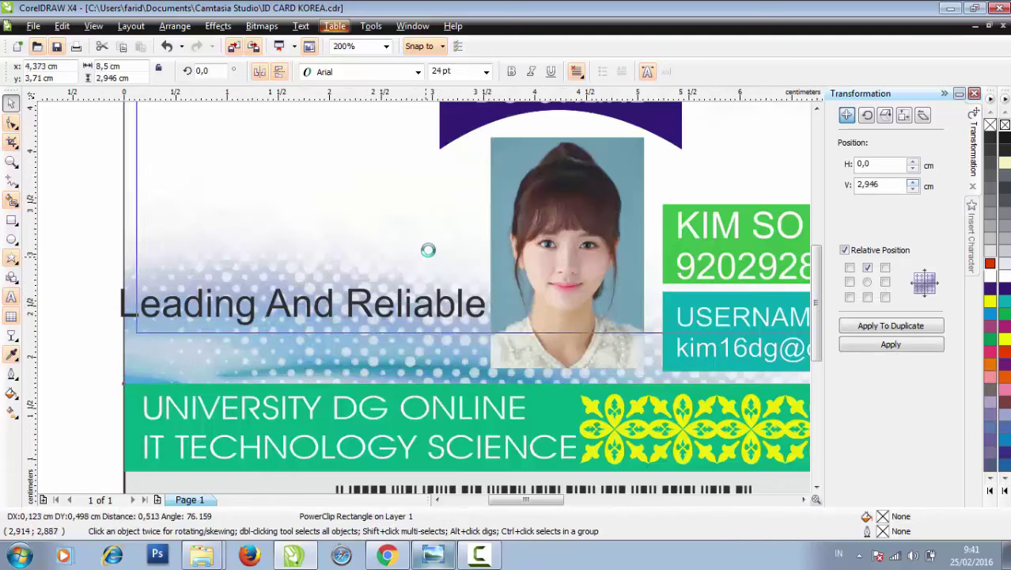
key(ctrl+z)
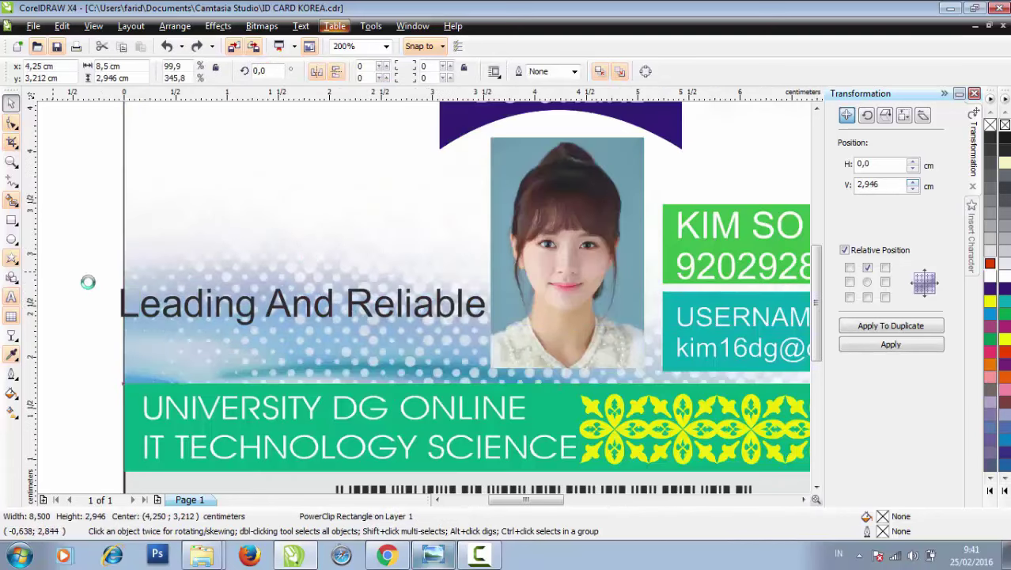
click(86, 282)
drag(174, 308, 195, 231)
drag(507, 208, 479, 209)
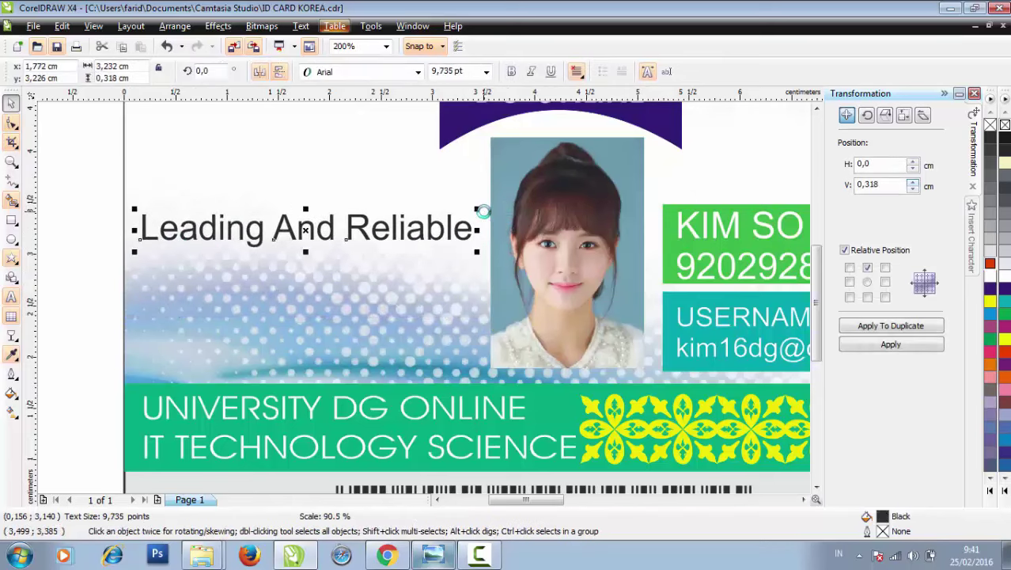
scroll(480, 209, down, 2)
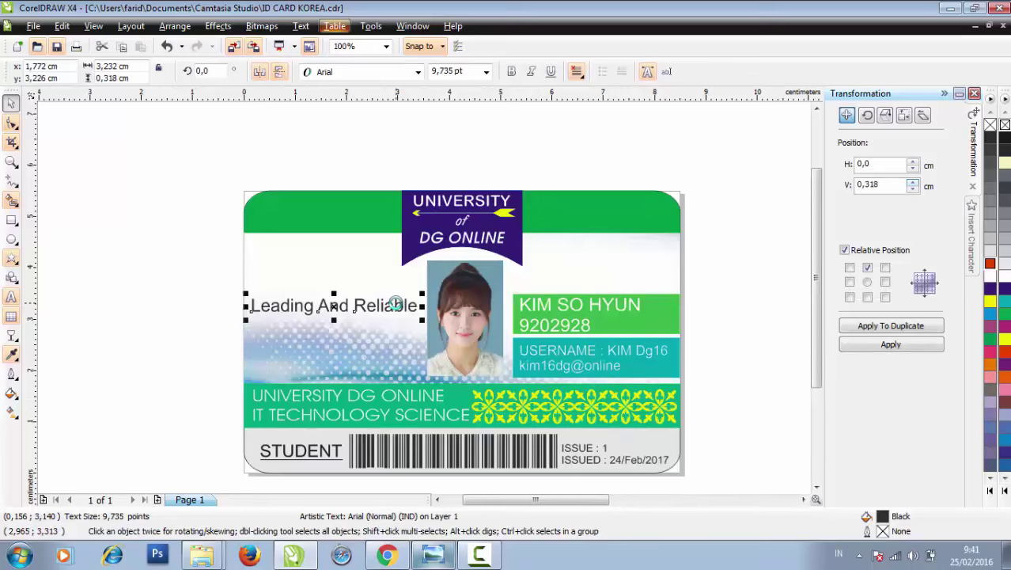
key(Up)
drag(394, 304, 394, 304)
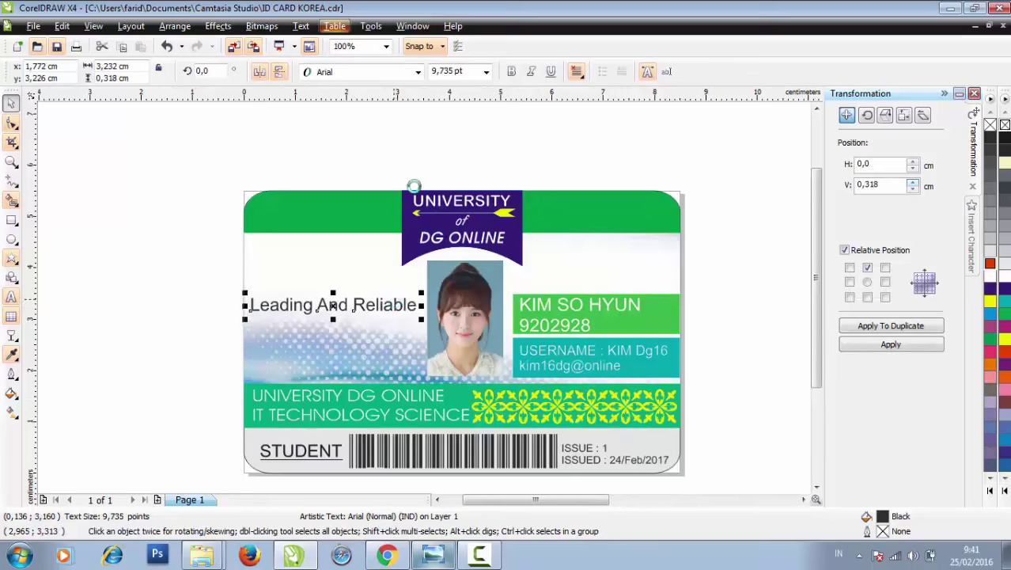
- Set the slogan in Brush Script MT, enlarge it to about 12.5 pt, and reposition it
click(414, 71)
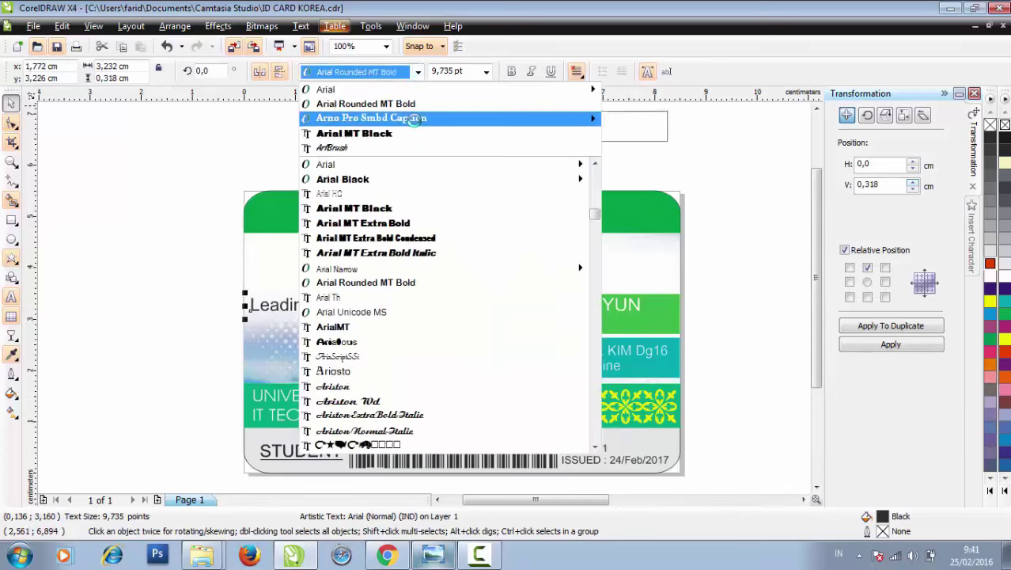
click(405, 117)
click(418, 72)
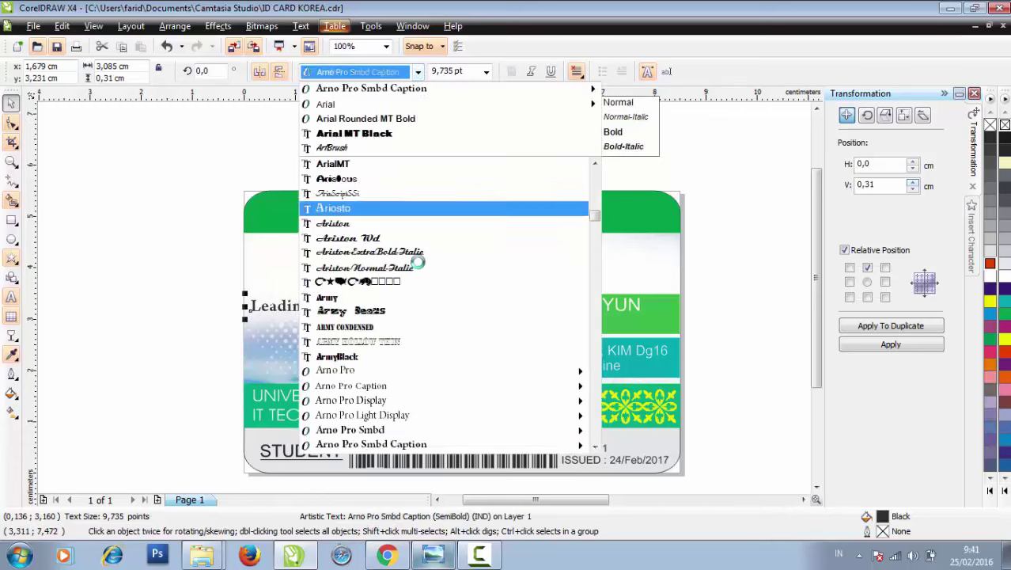
scroll(419, 257, down, 4)
scroll(423, 250, up, 2)
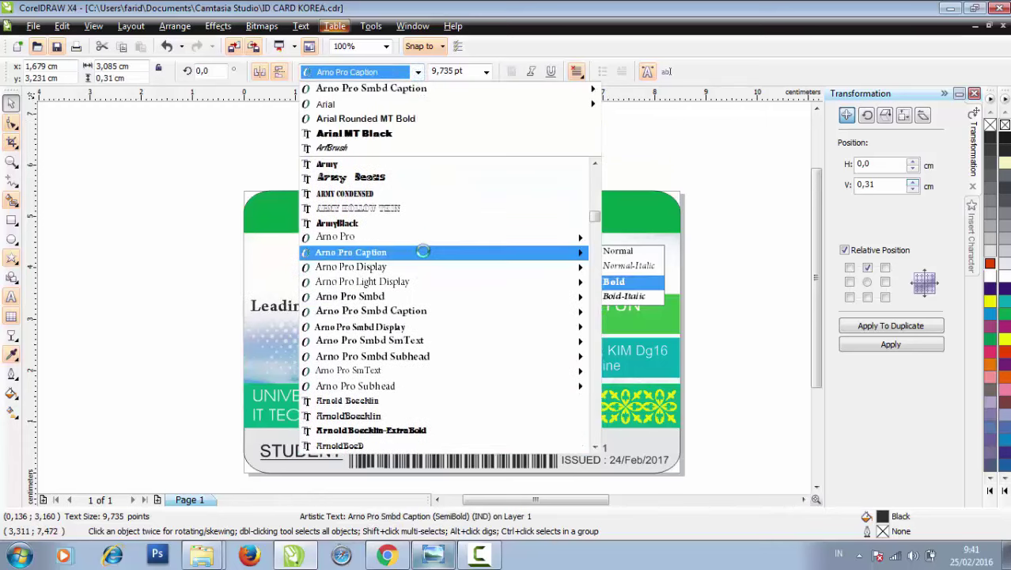
text(Brush Script MT)
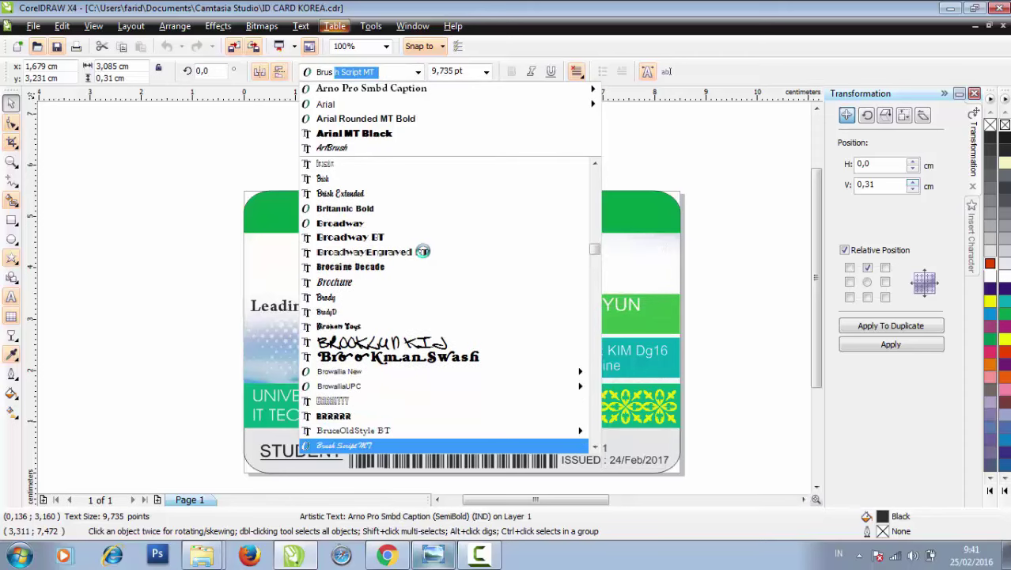
key(Return)
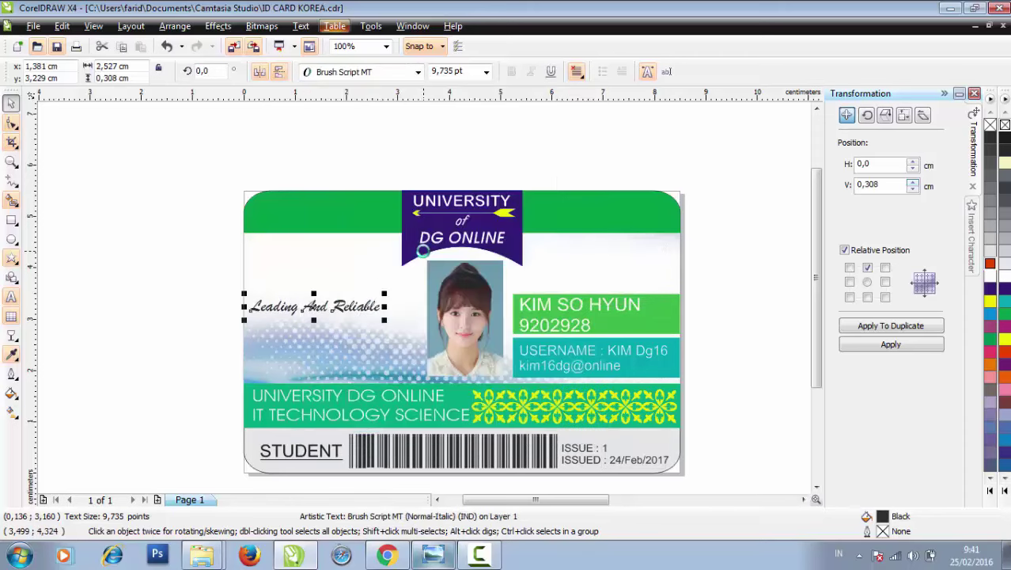
scroll(332, 321, up, 1)
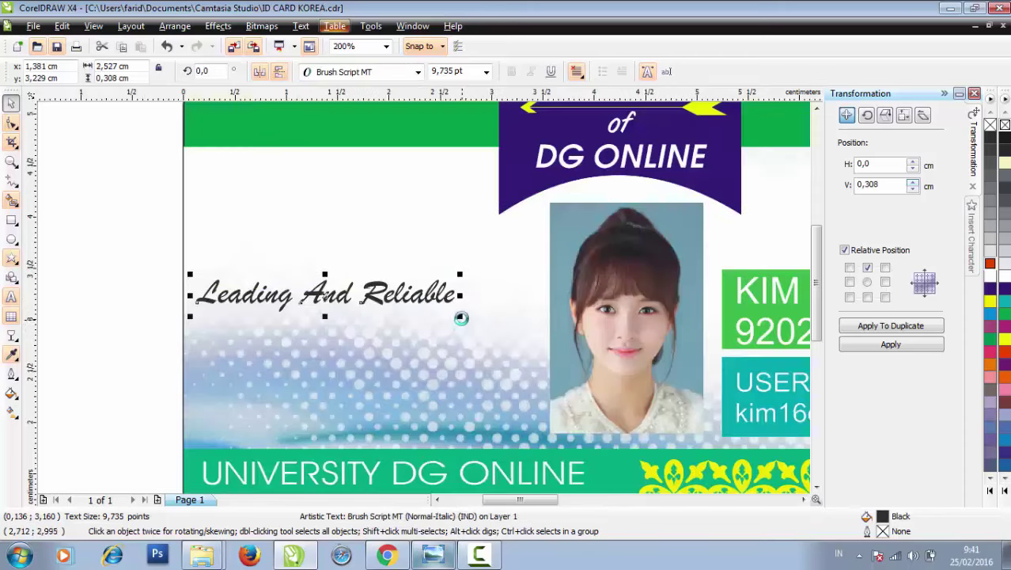
drag(461, 318, 535, 344)
drag(427, 302, 433, 261)
- Move the small purple DG Online logo onto the card's top-left corner
scroll(441, 277, down, 2)
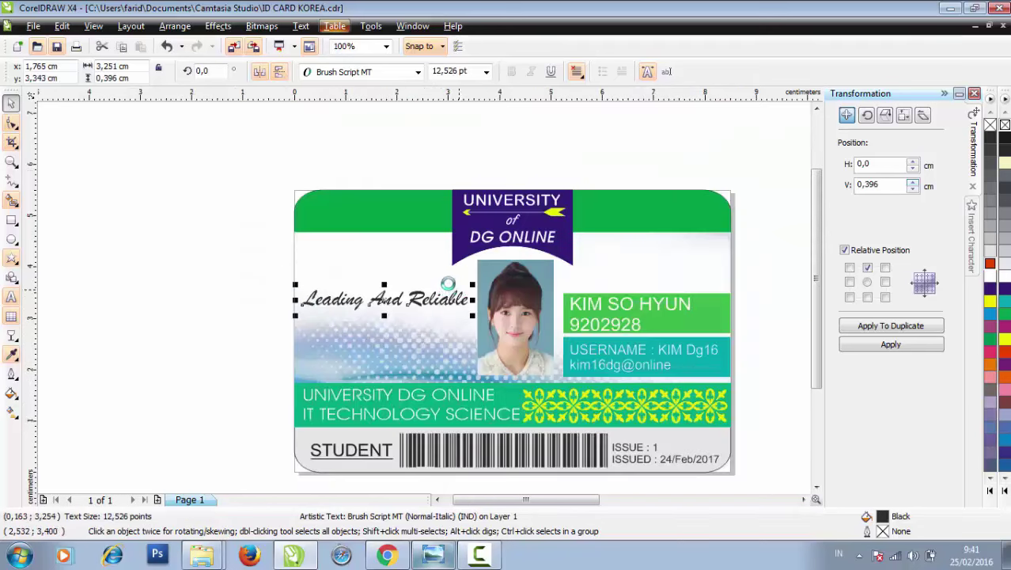
scroll(330, 344, down, 1)
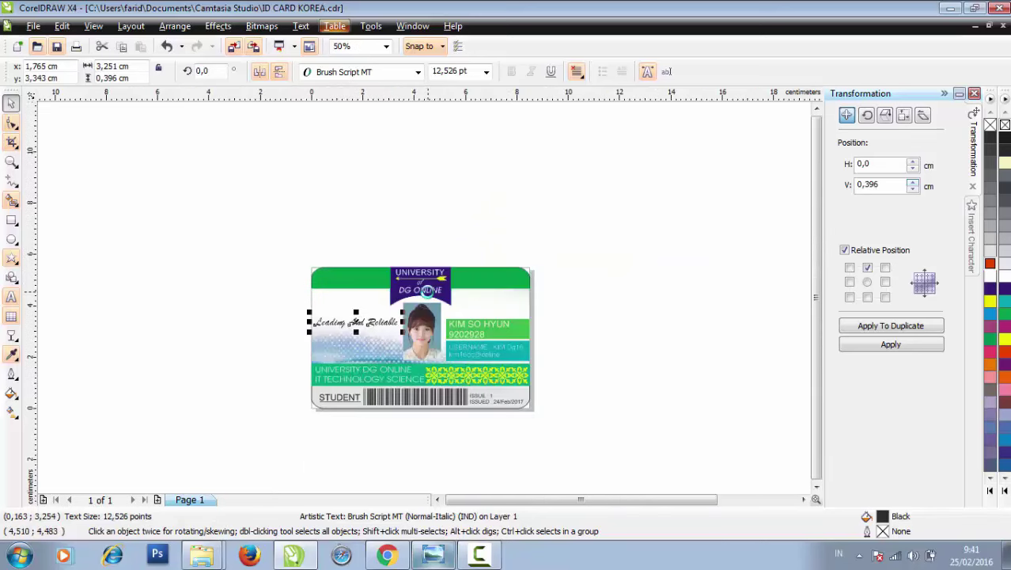
scroll(427, 291, down, 1)
drag(682, 280, 748, 358)
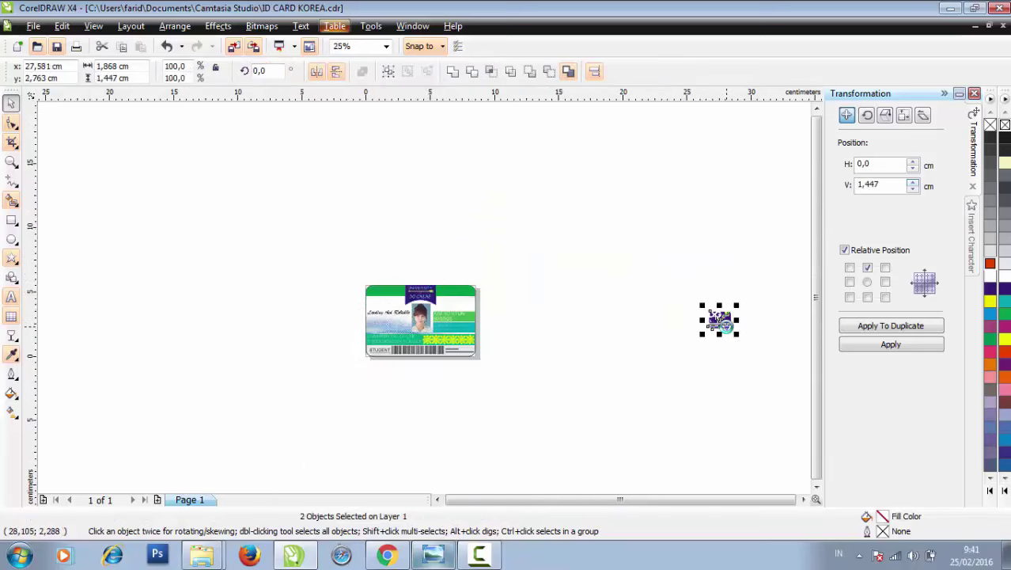
drag(719, 318, 392, 299)
scroll(395, 301, up, 2)
click(395, 165)
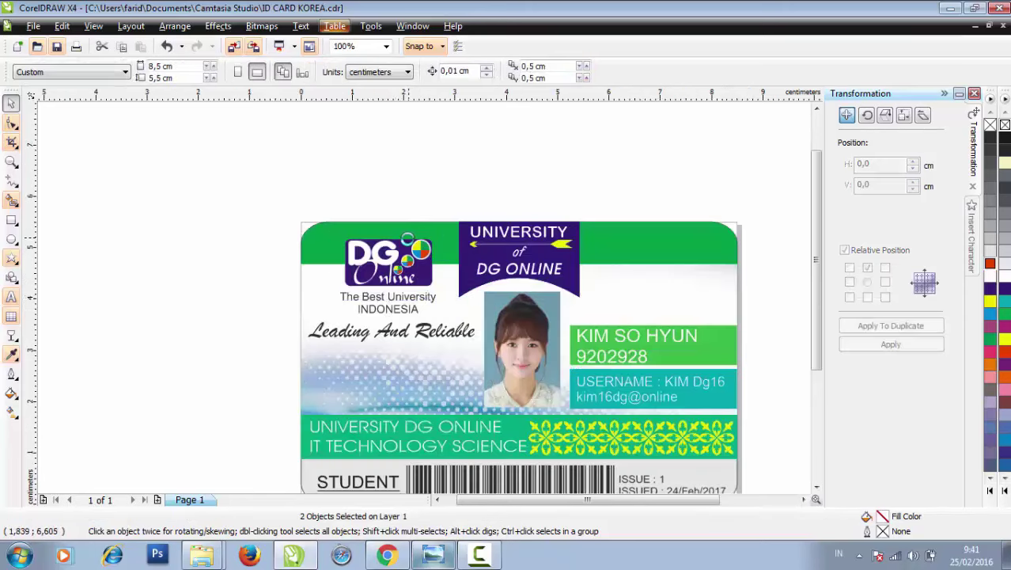
- Shift the logo and 'The Best University INDONESIA' text slightly left
scroll(395, 271, up, 1)
click(420, 266)
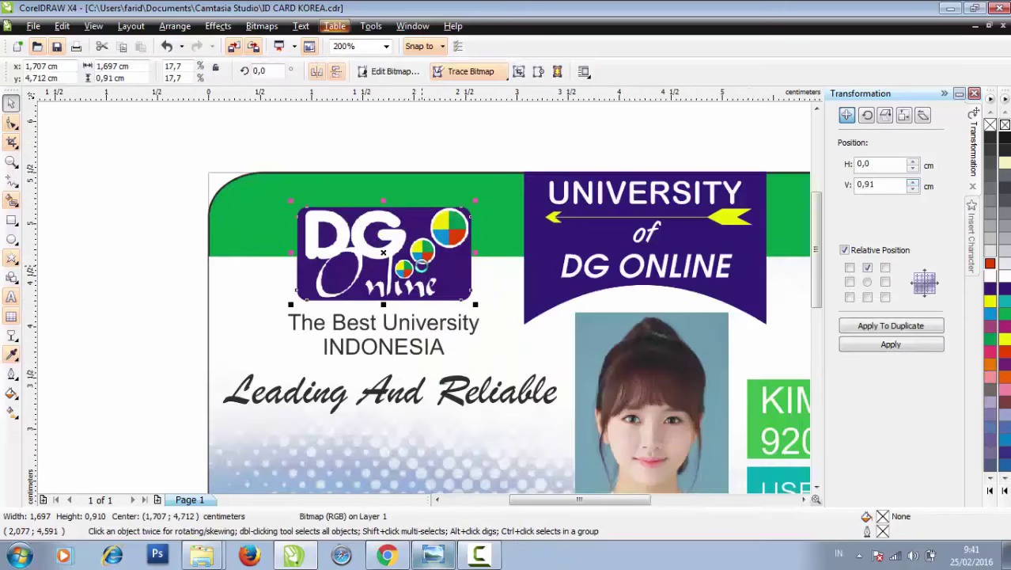
drag(420, 267, 417, 324)
click(427, 324)
drag(406, 269, 403, 269)
key(Escape)
scroll(451, 429, down, 2)
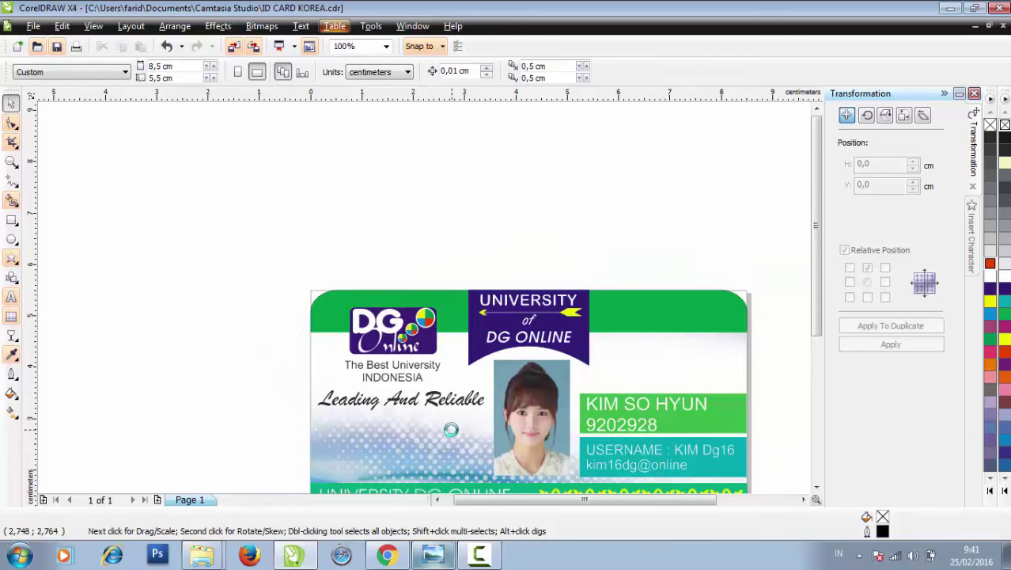
scroll(450, 428, up, 2)
- Make the 'Leading And Reliable' slogan red
click(423, 248)
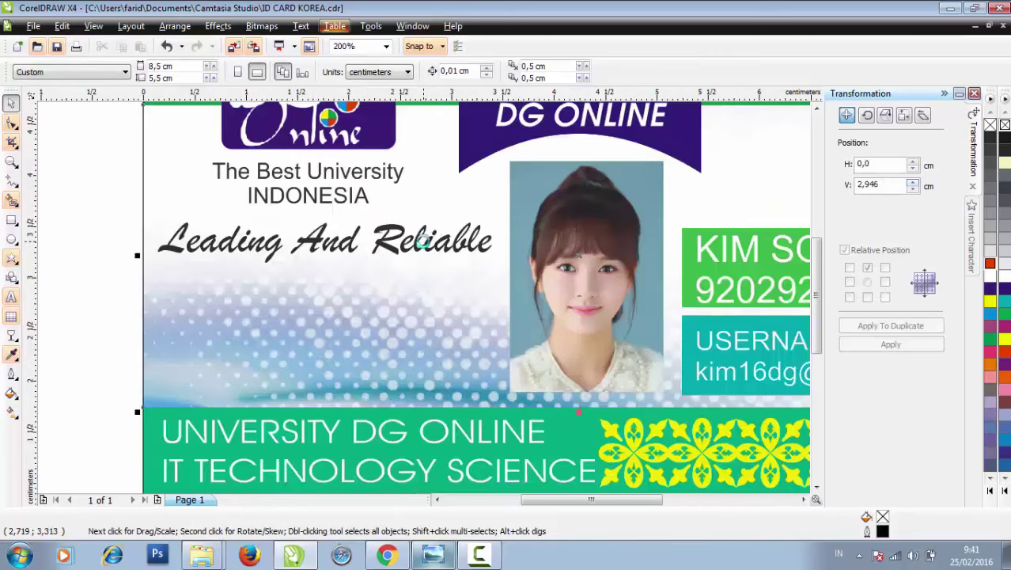
scroll(411, 380, down, 2)
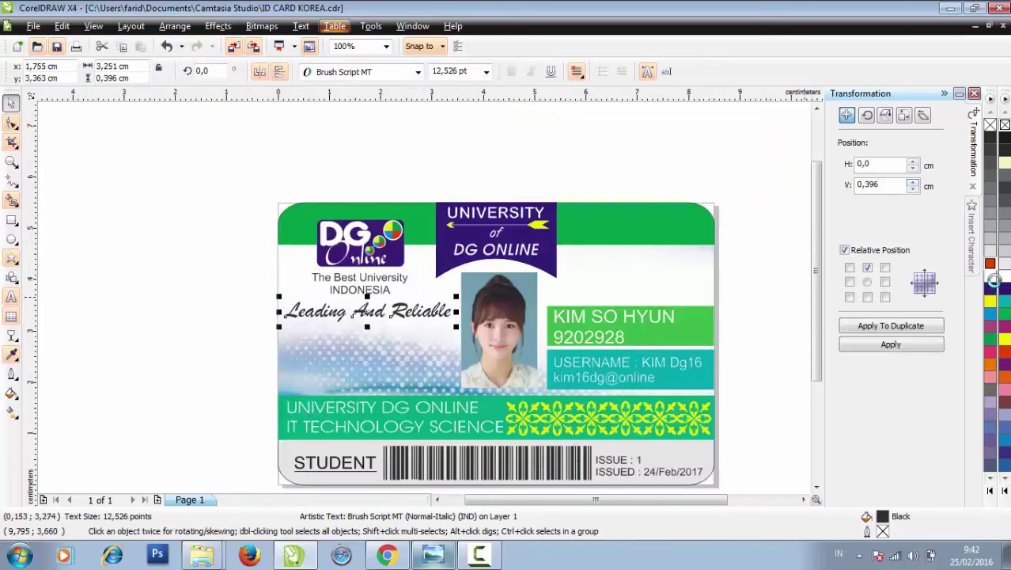
click(989, 267)
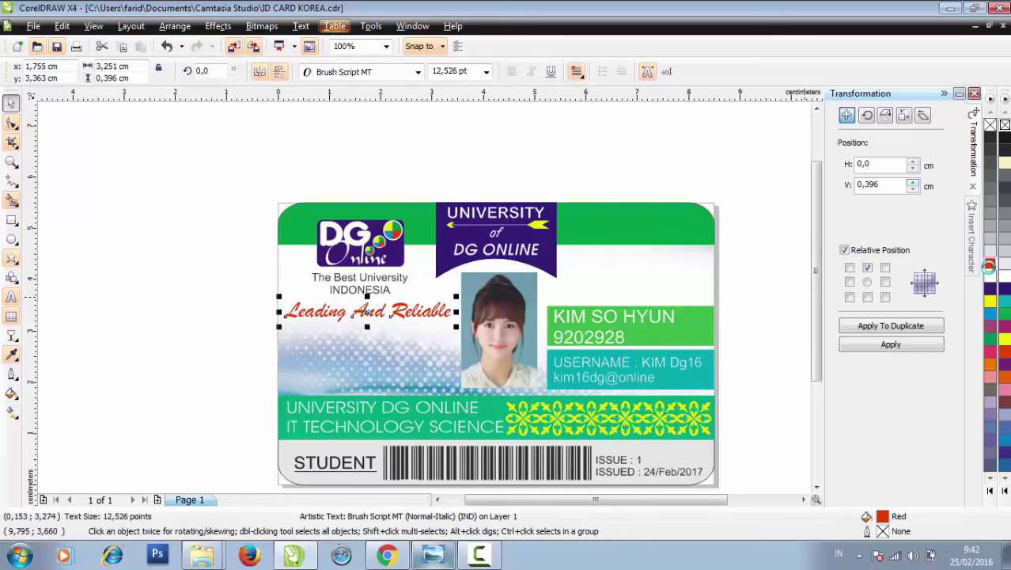
click(621, 150)
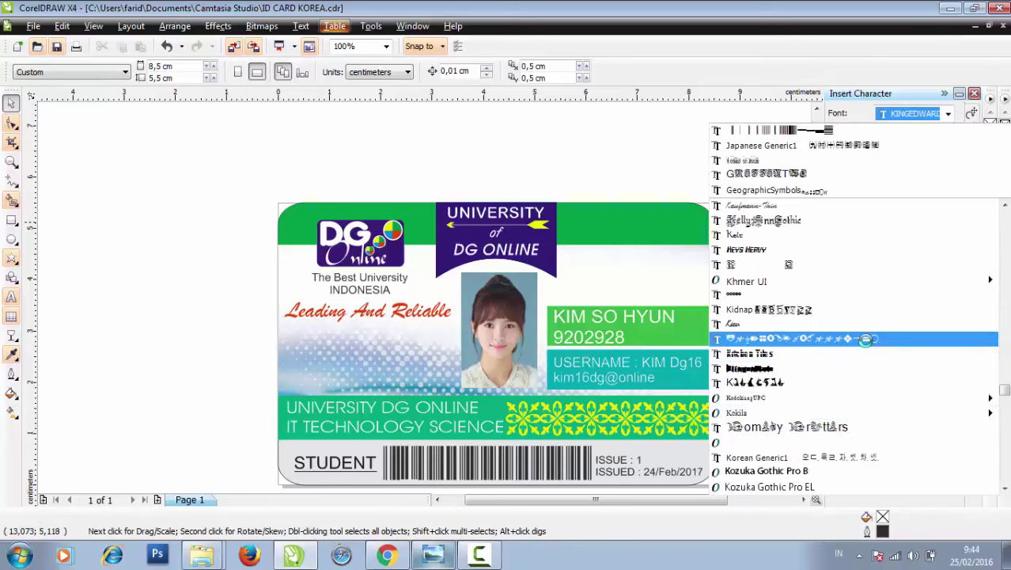
- Place the outlined four-diamond glyph from the KINGEDWARD font onto the card
click(866, 340)
drag(946, 167, 947, 237)
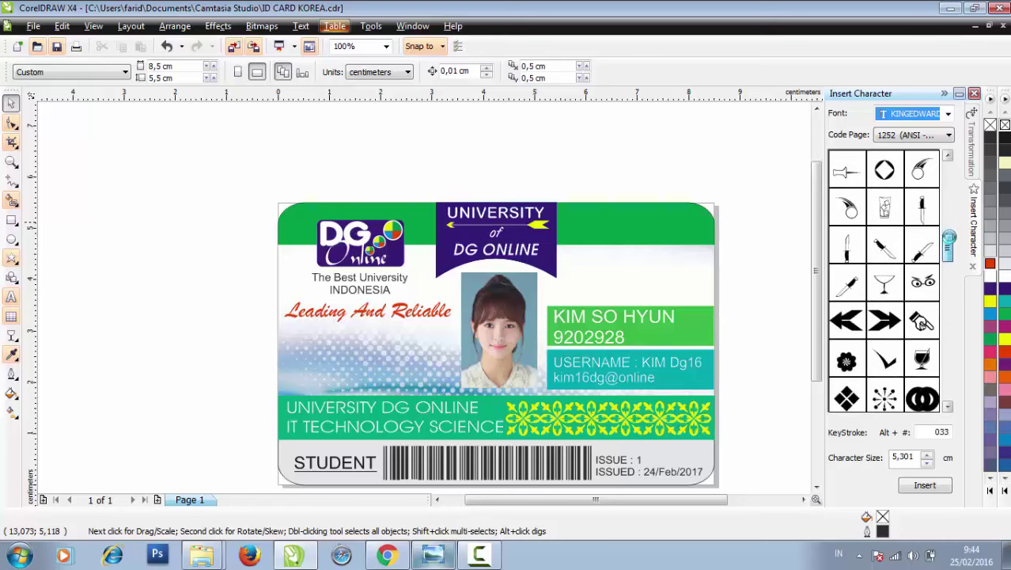
drag(948, 246, 948, 253)
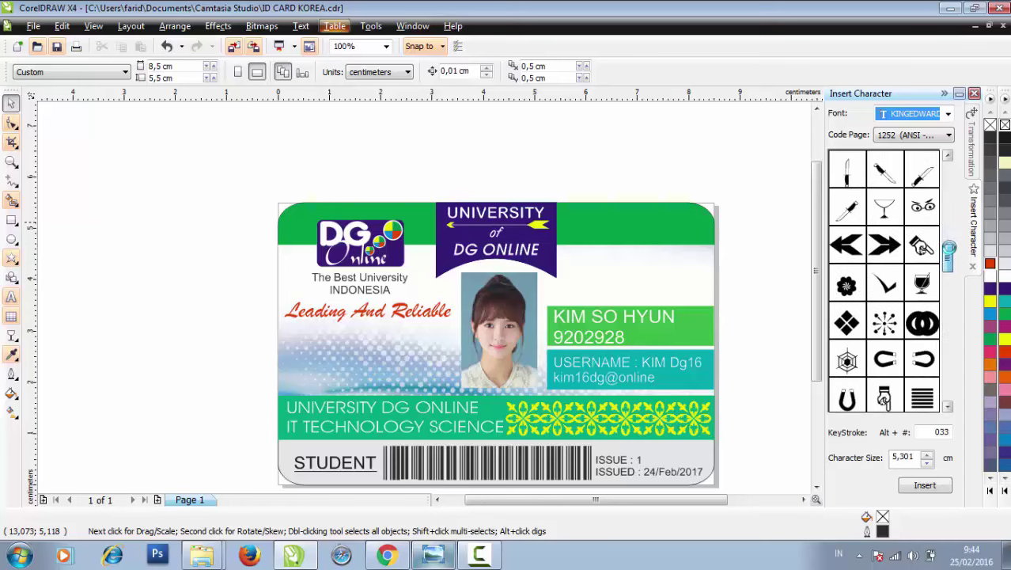
click(848, 320)
drag(826, 304, 633, 274)
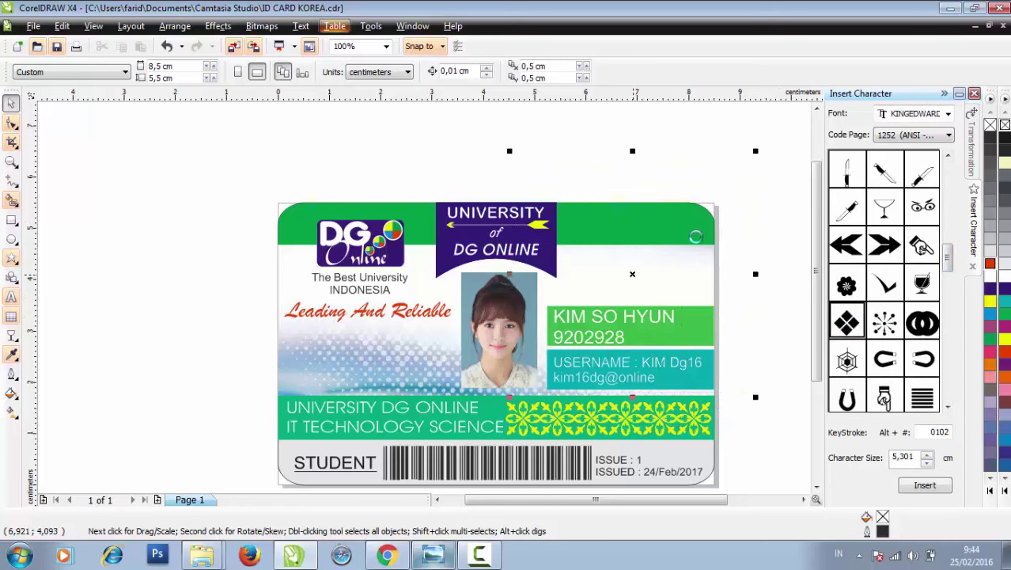
- Give the diamond a yellow fill and outline, and shrink it to about 0.449 cm over the card
click(959, 94)
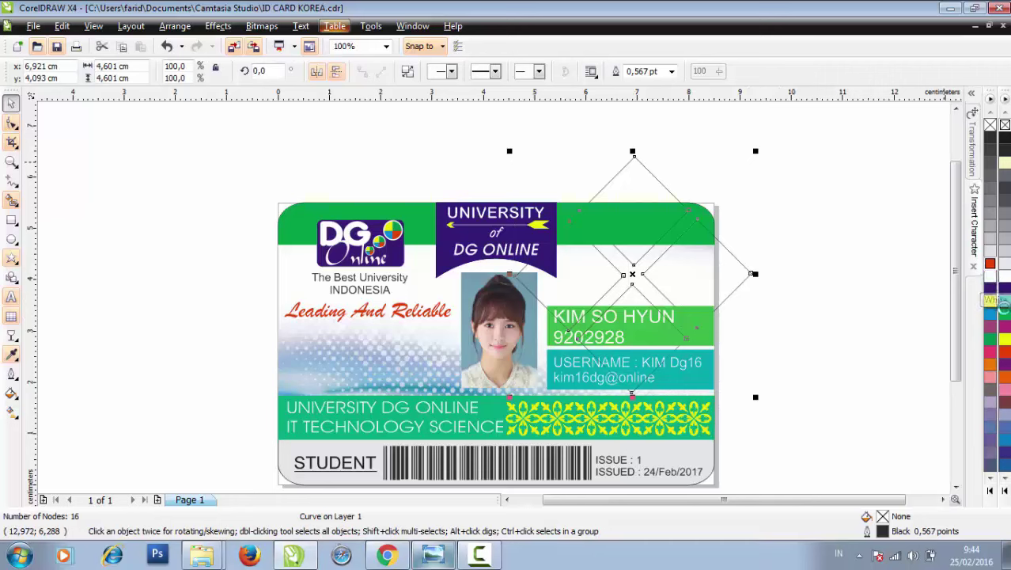
click(1005, 341)
right_click(1005, 341)
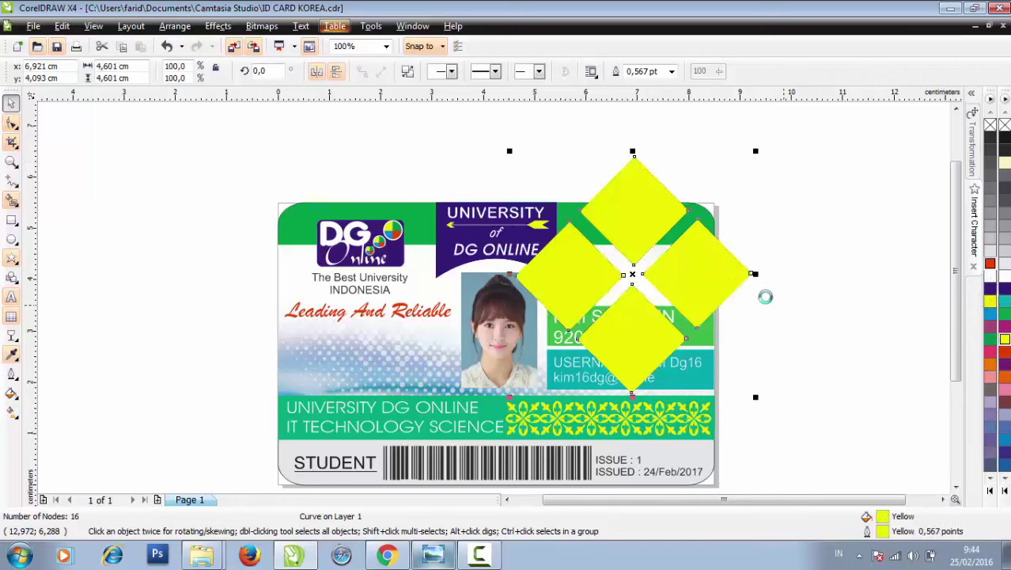
drag(755, 151, 637, 269)
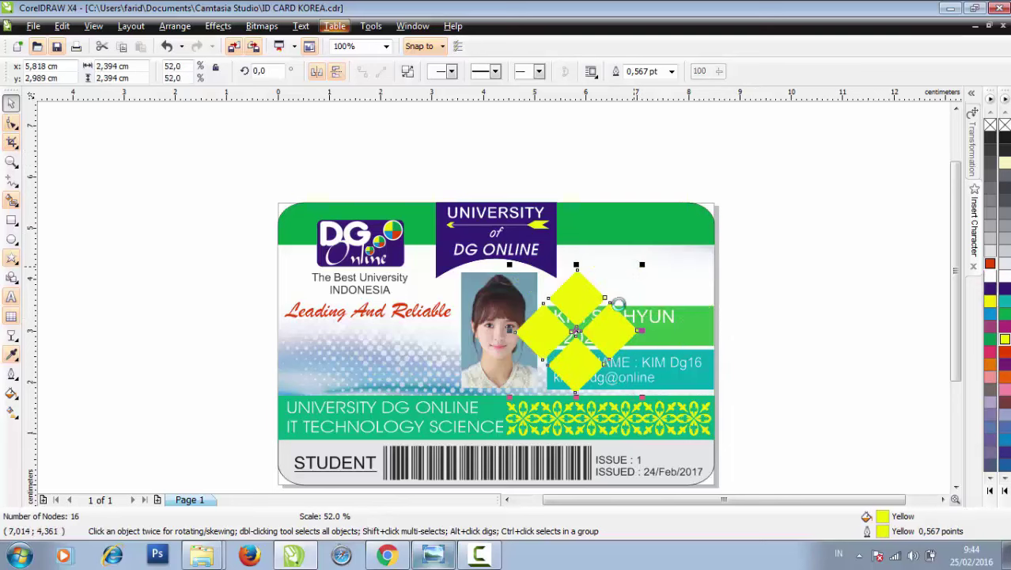
drag(590, 331, 346, 226)
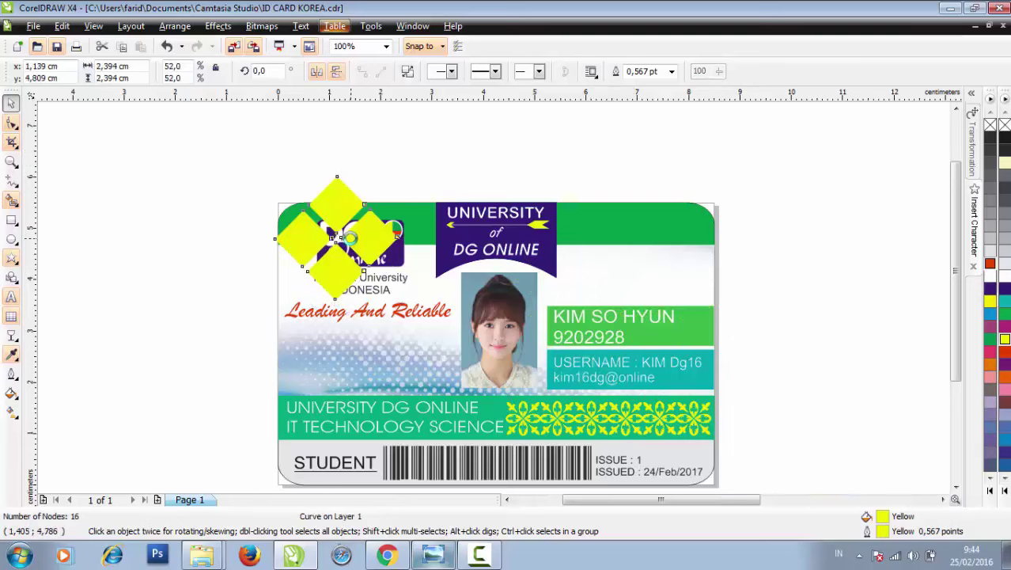
scroll(345, 225, up, 2)
drag(469, 165, 501, 293)
click(501, 294)
click(474, 295)
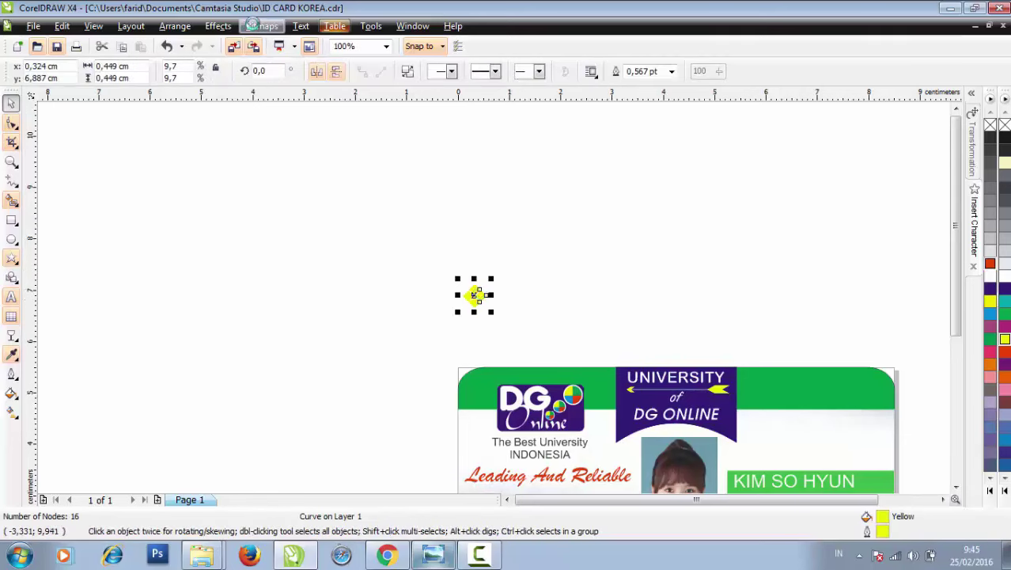
- PowerClip the diamond inside the ID card and open the card's contents for editing
click(219, 25)
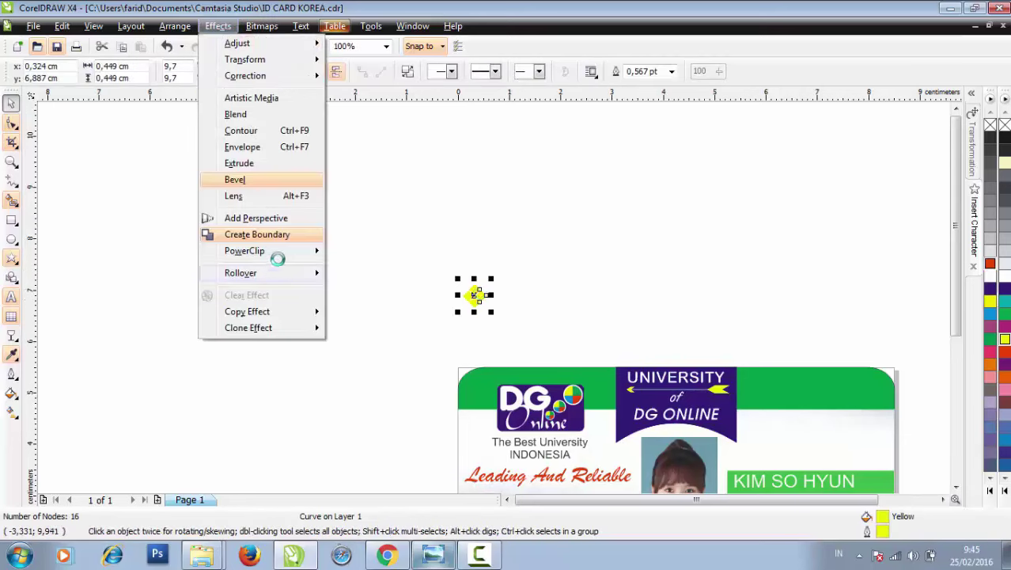
mouse_move(272, 253)
click(360, 253)
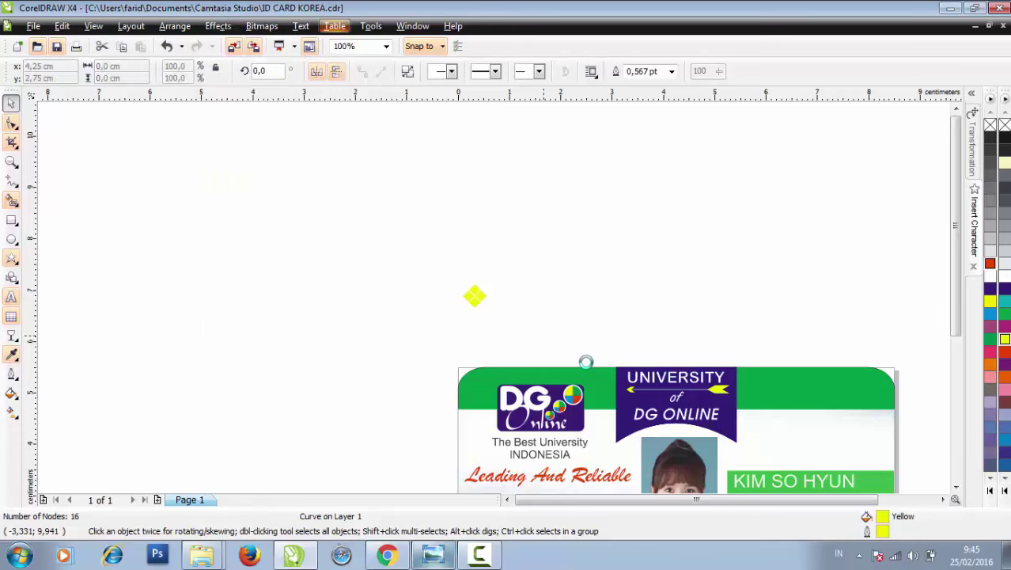
click(586, 369)
click(218, 25)
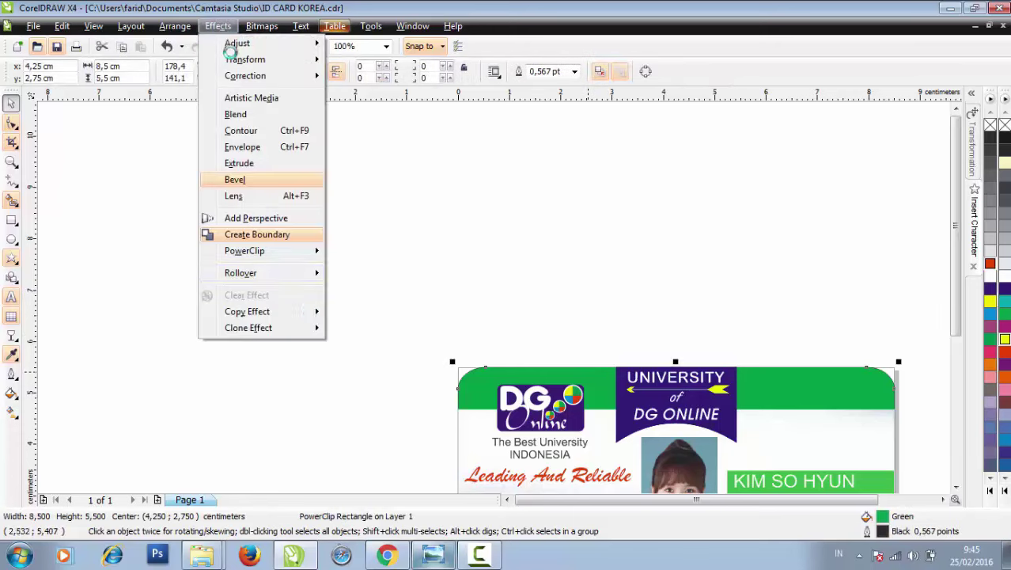
mouse_move(296, 255)
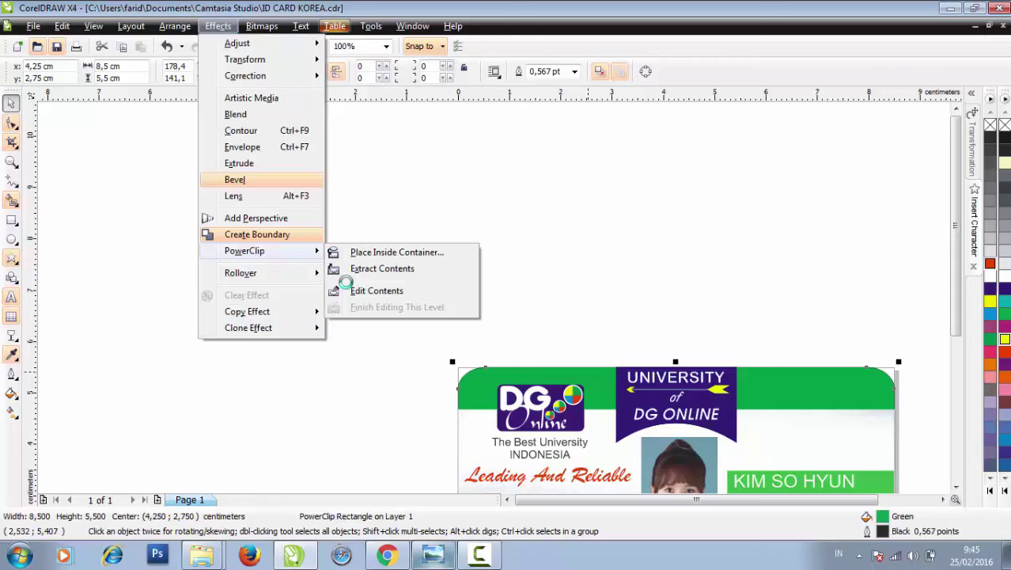
click(434, 288)
- Place the diamond at the card's top-left corner and enlarge it slightly
scroll(492, 300, down, 1)
scroll(514, 332, up, 2)
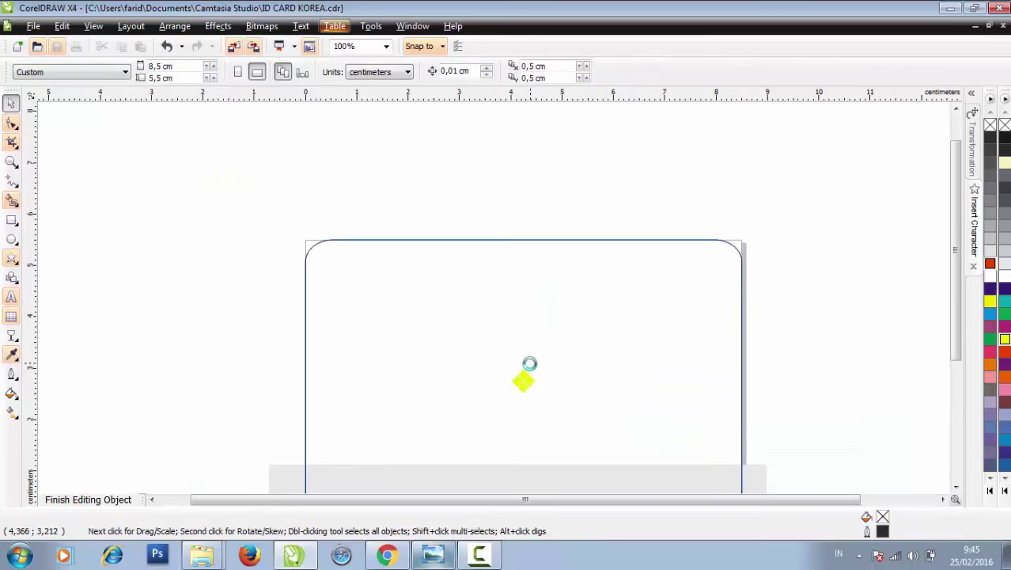
drag(526, 380, 323, 248)
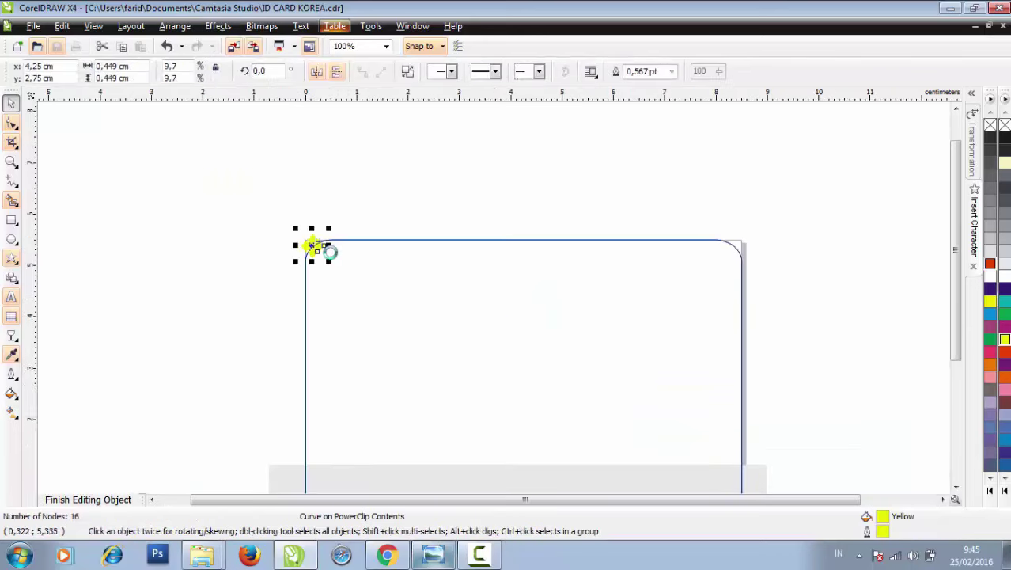
scroll(323, 248, up, 1)
click(486, 312)
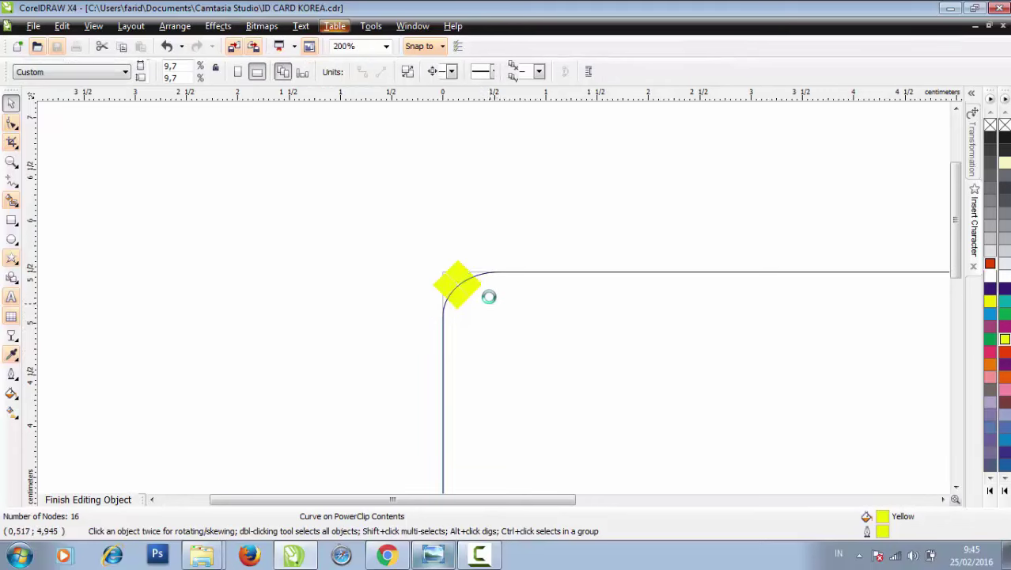
scroll(516, 330, up, 1)
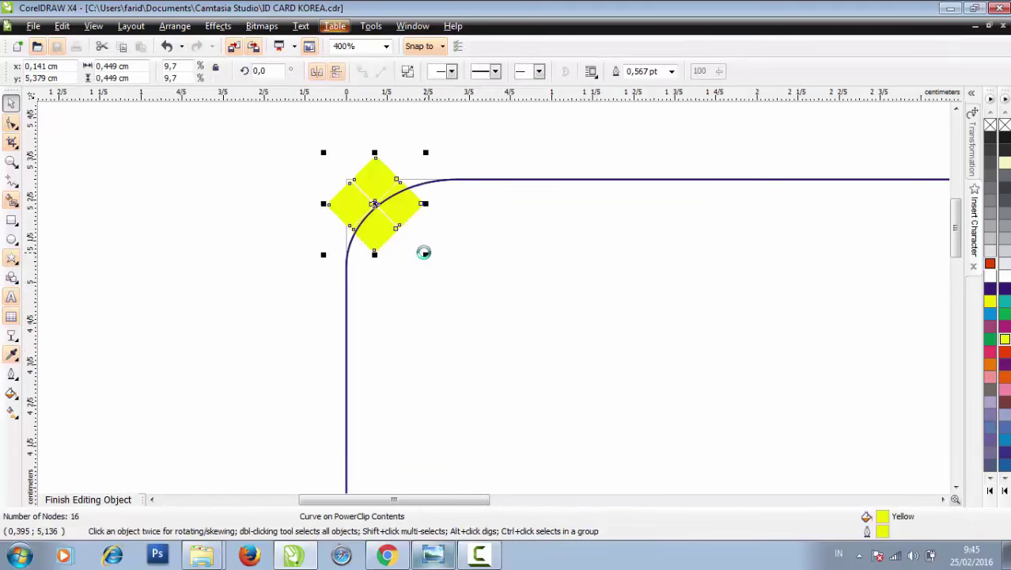
drag(423, 252, 453, 291)
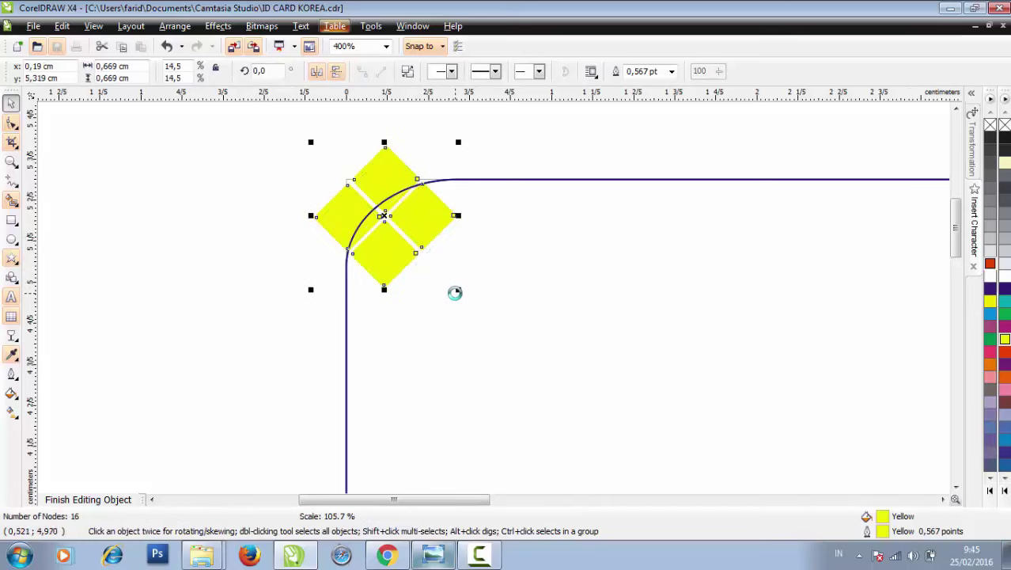
- Repeat the diamond rightward along the top edge with Transformation Apply To Duplicate
click(970, 156)
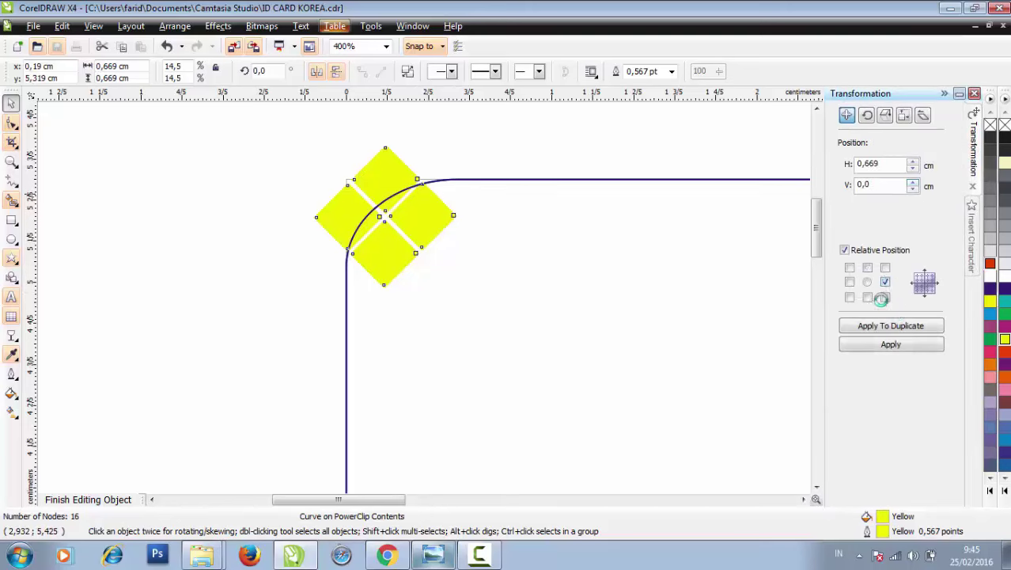
click(886, 326)
scroll(422, 282, down, 1)
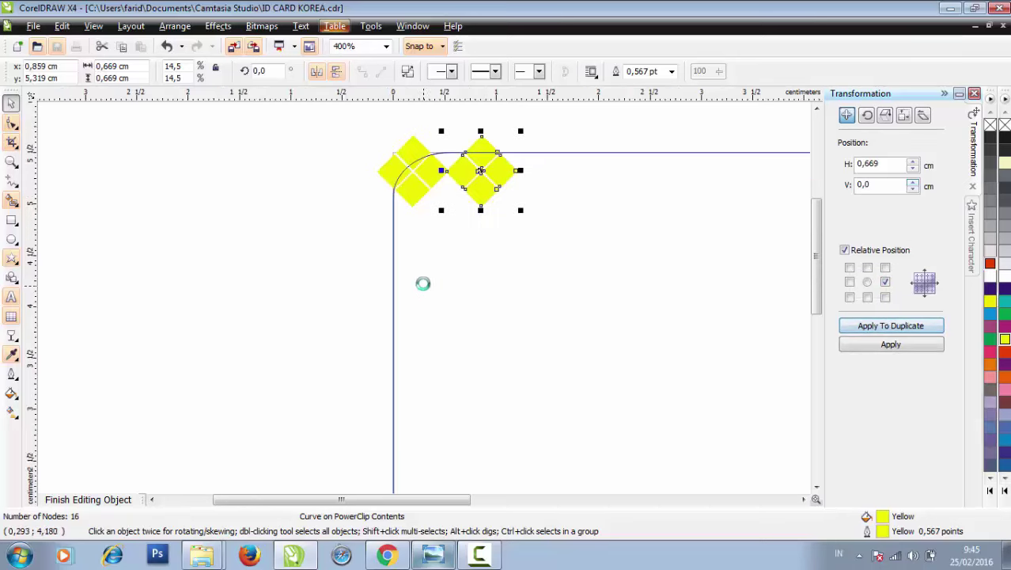
scroll(483, 257, down, 1)
scroll(667, 262, down, 1)
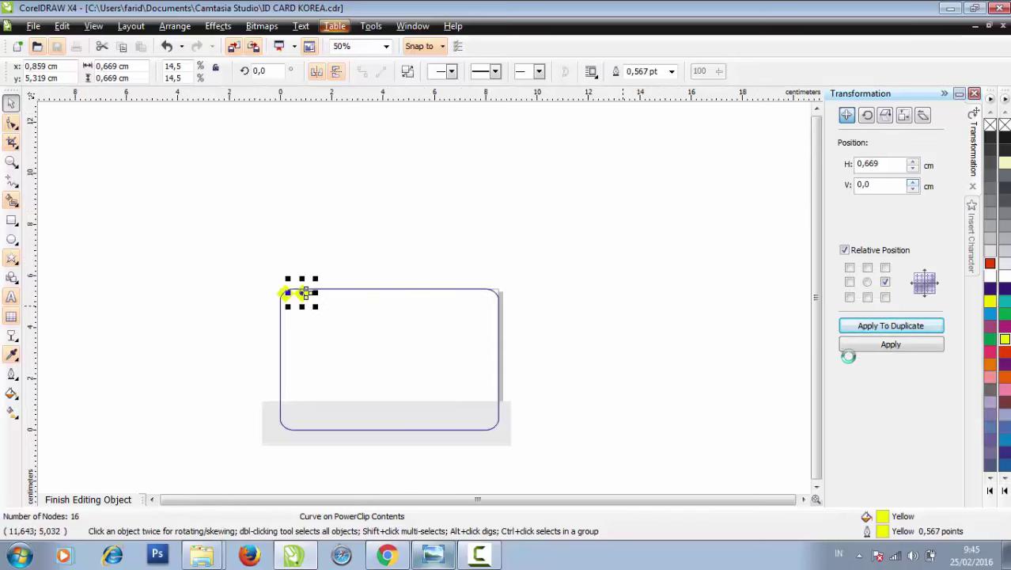
click(891, 325)
click(891, 326)
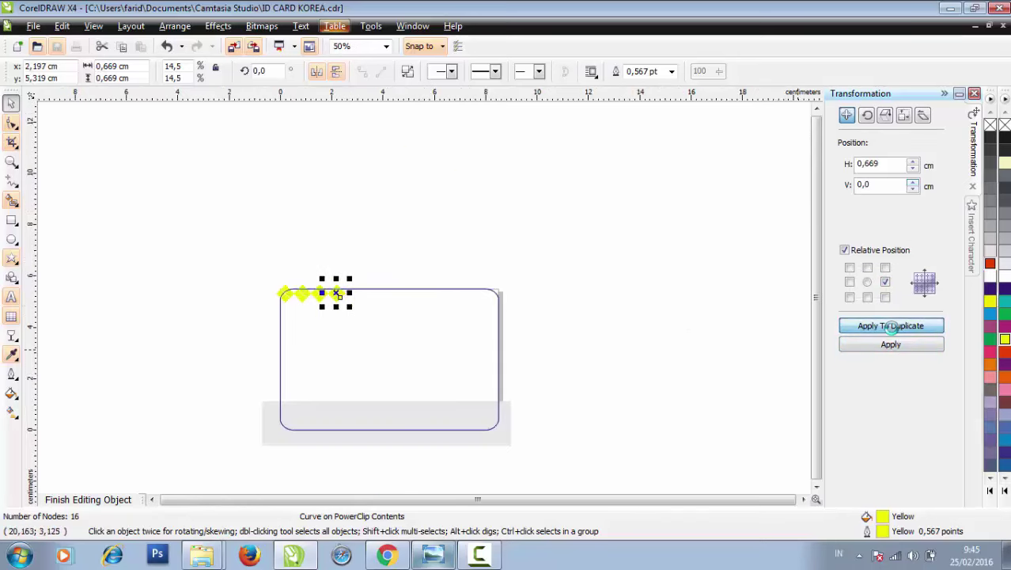
click(890, 326)
click(891, 326)
click(891, 326)
click(891, 326)
click(891, 326)
click(891, 326)
click(891, 326)
click(891, 325)
click(892, 325)
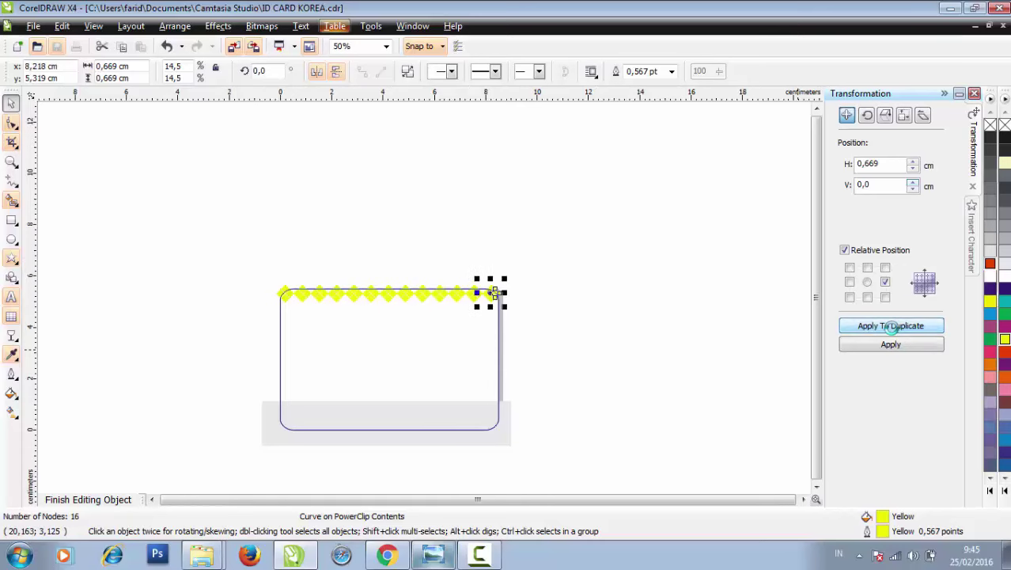
- Duplicate the whole diamond row beneath it to form a second row
click(413, 310)
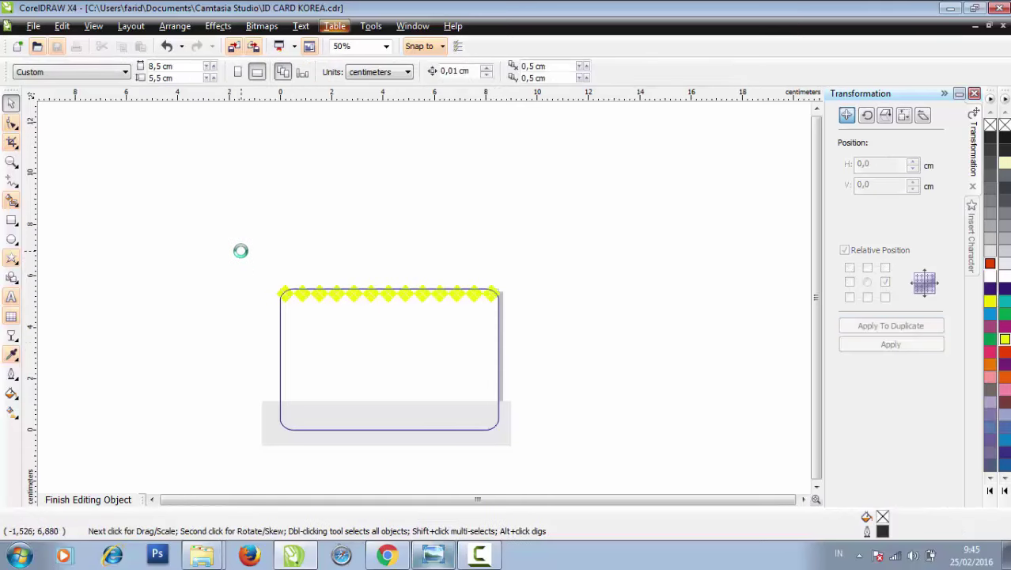
drag(242, 251, 583, 320)
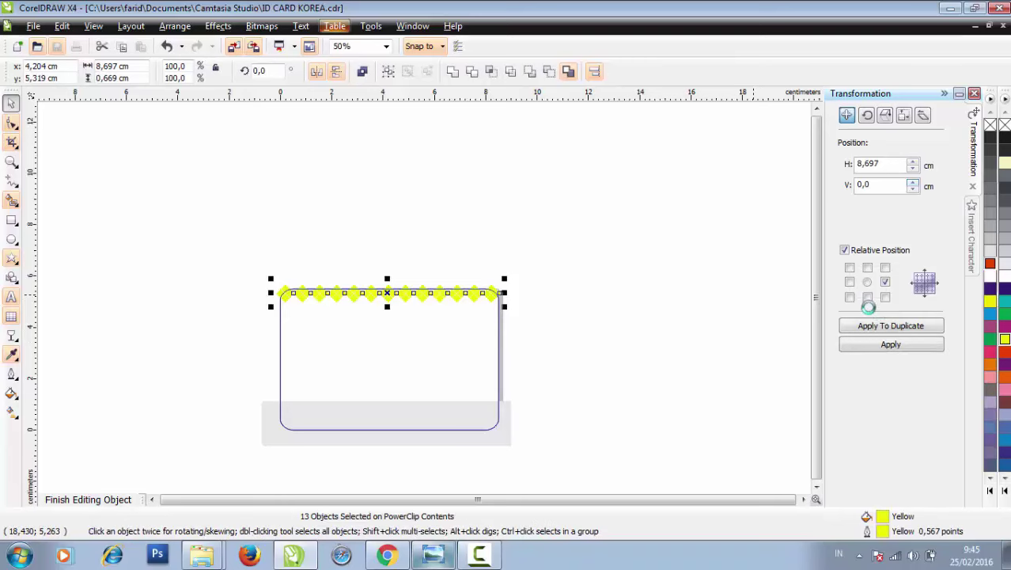
click(876, 317)
click(741, 312)
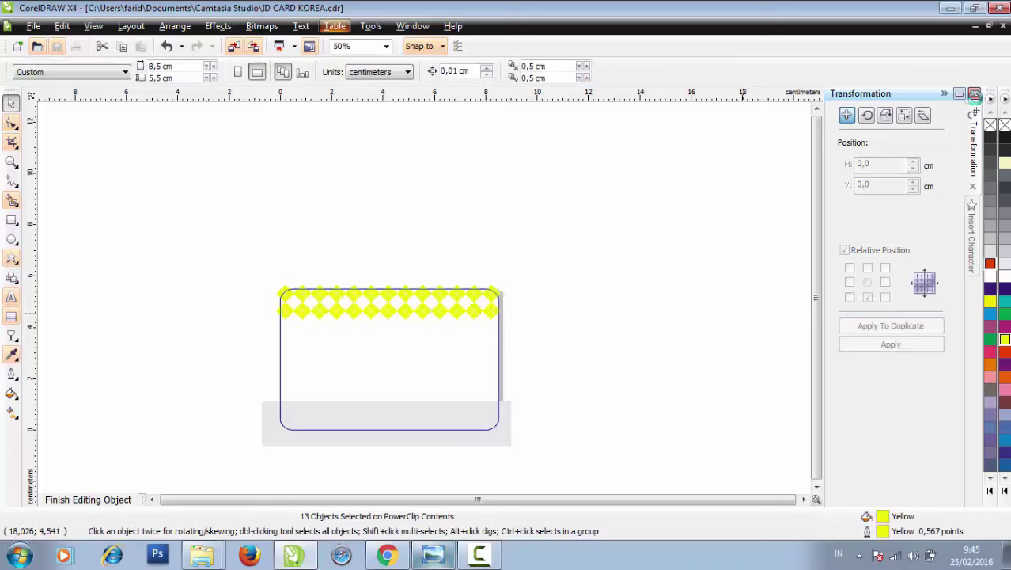
click(959, 94)
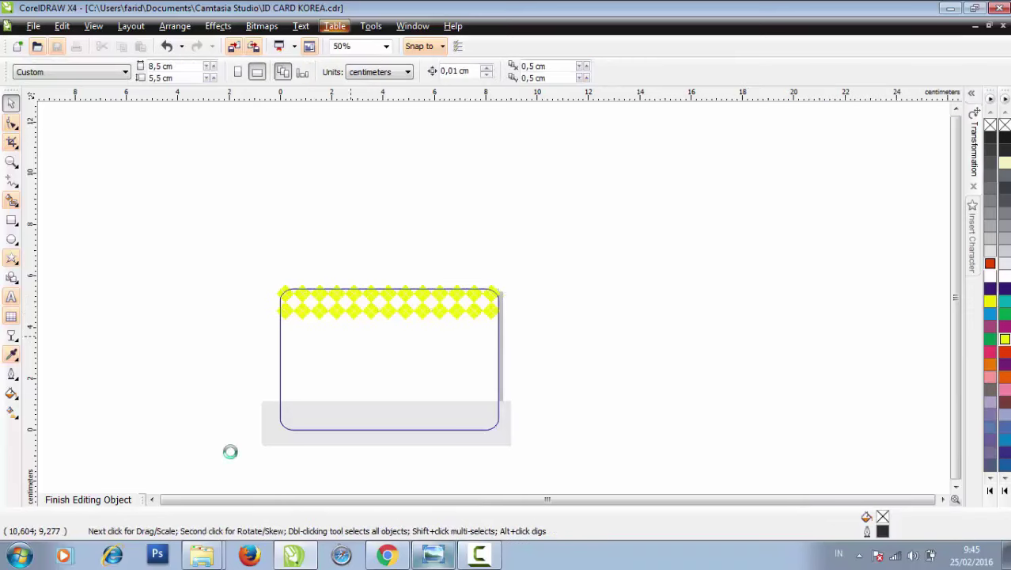
- Finish editing the clipped contents and view the whole card with its diamond band
click(113, 497)
click(176, 423)
scroll(499, 299, up, 1)
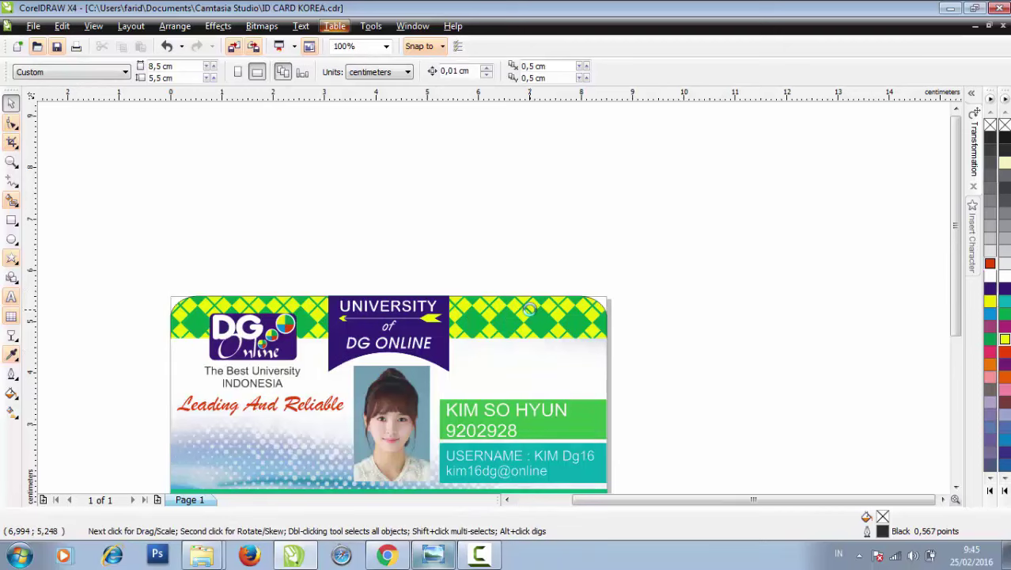
scroll(527, 325, down, 1)
scroll(466, 338, up, 1)
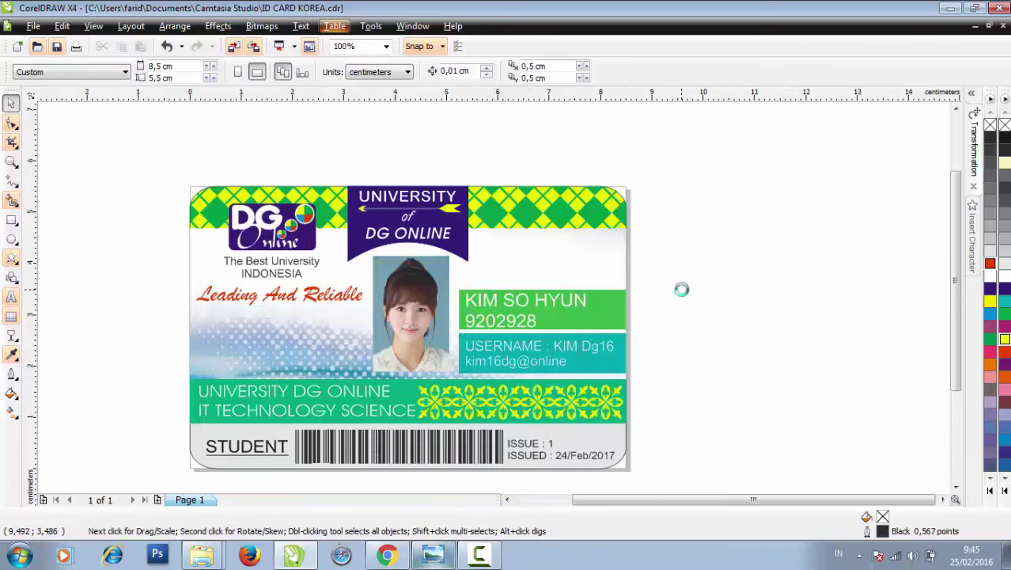